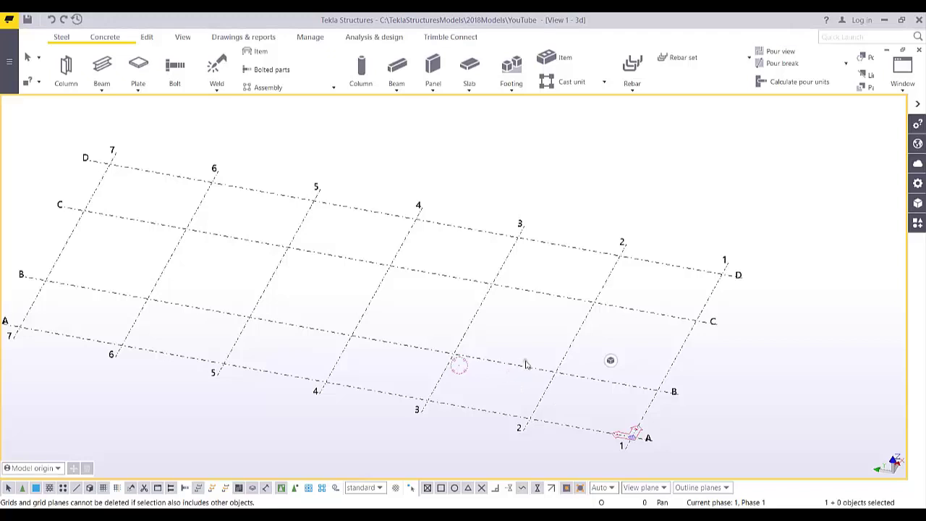
- Open the Applications & components catalog next to the 3D grid view
ctrl+middle_drag(526, 365, 413, 358)
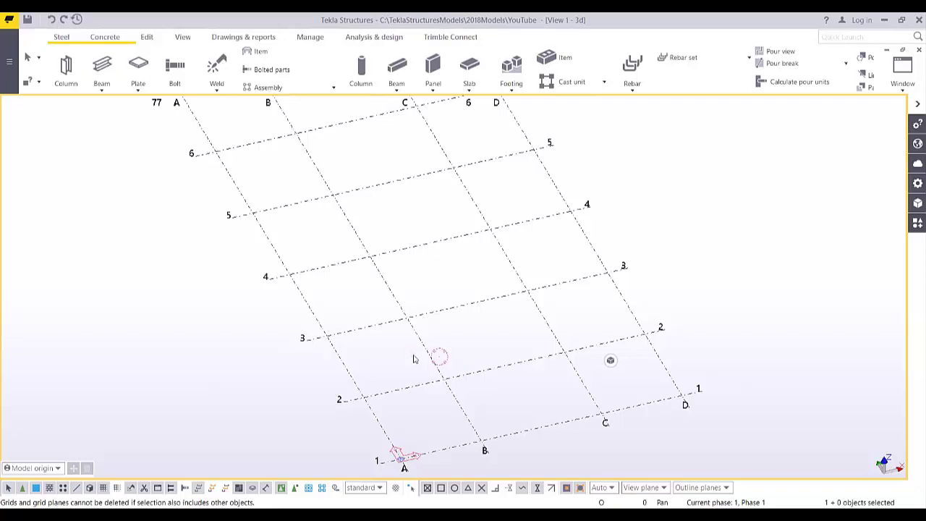
middle_drag(504, 319, 445, 272)
scroll(423, 366, up, 3)
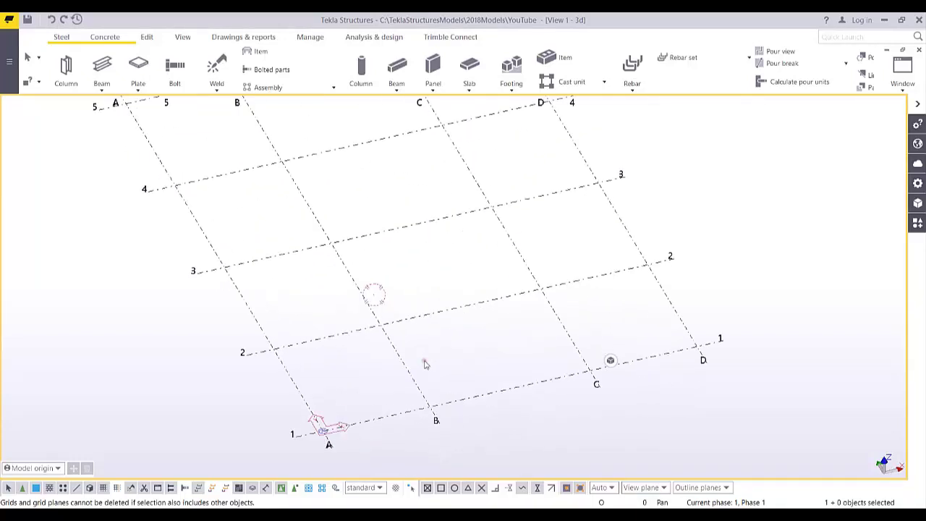
middle_drag(429, 369, 415, 302)
click(917, 222)
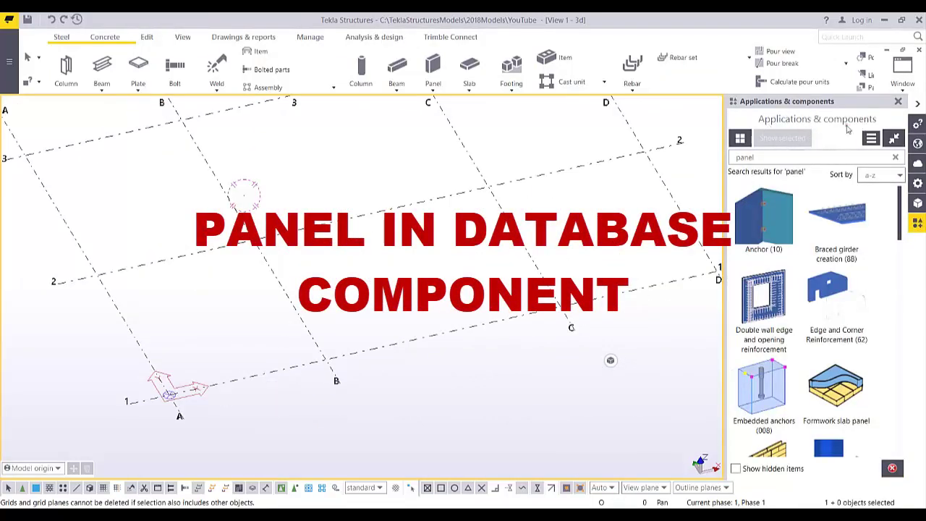
middle_drag(402, 343, 423, 362)
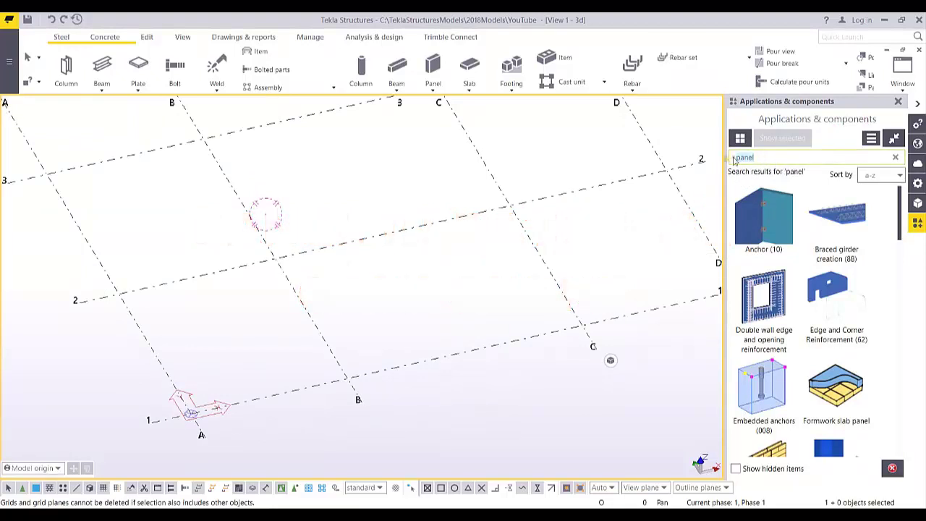
- Locate the Panel in database (8) component among the "panel" search results and open its settings
drag(760, 158, 720, 166)
scroll(803, 326, down, 10)
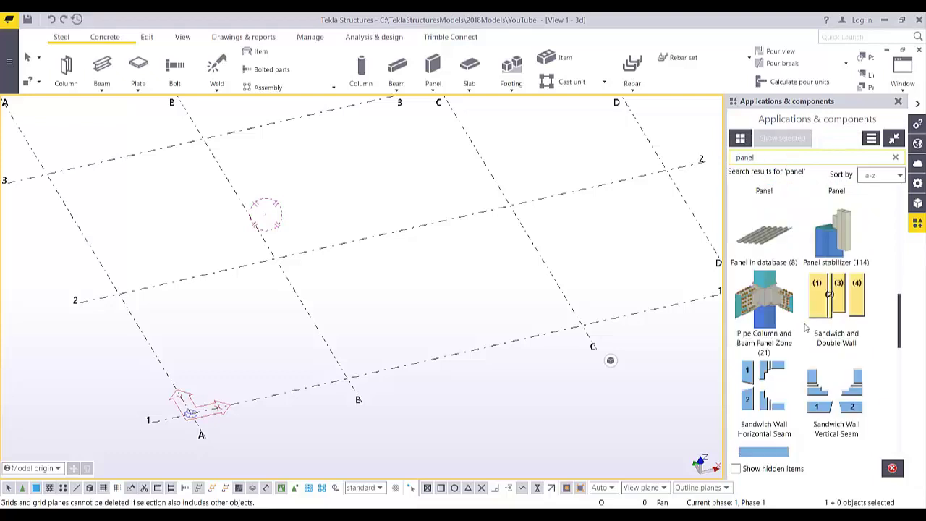
scroll(786, 267, up, 4)
scroll(756, 358, down, 2)
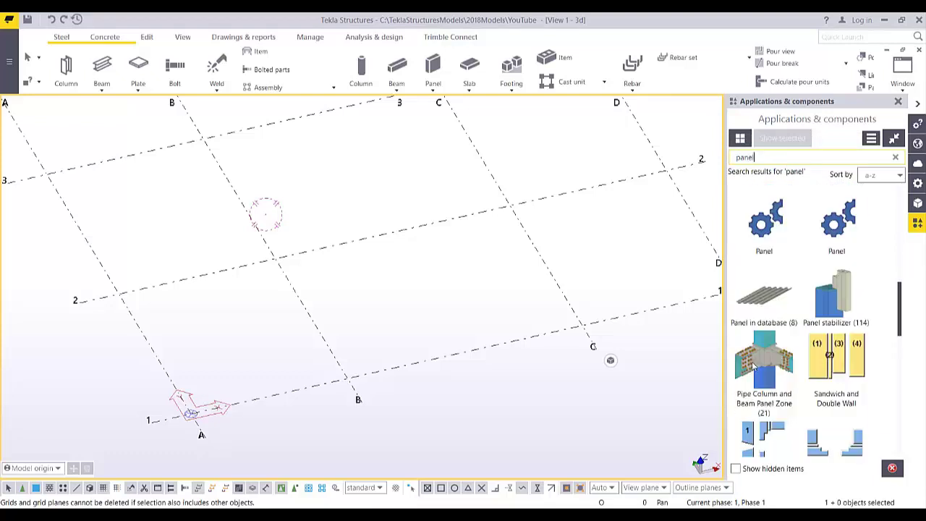
click(764, 305)
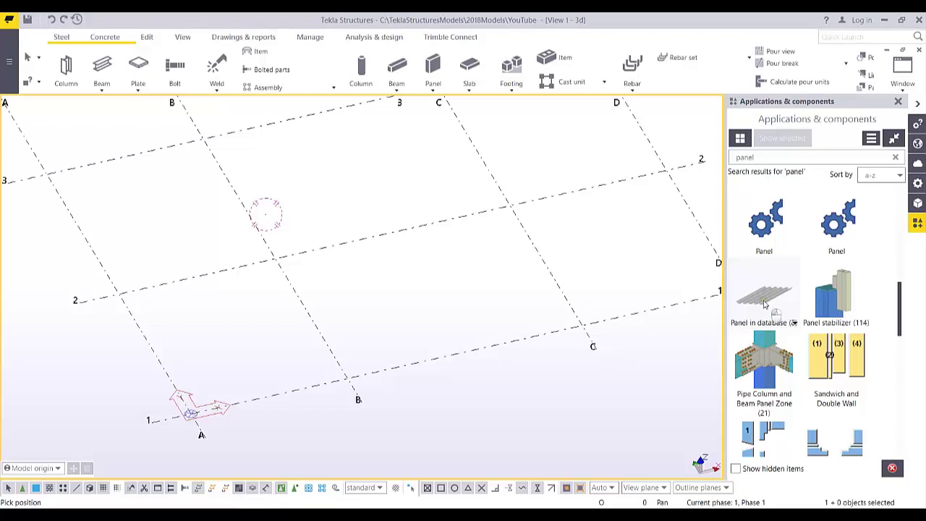
drag(202, 188, 589, 119)
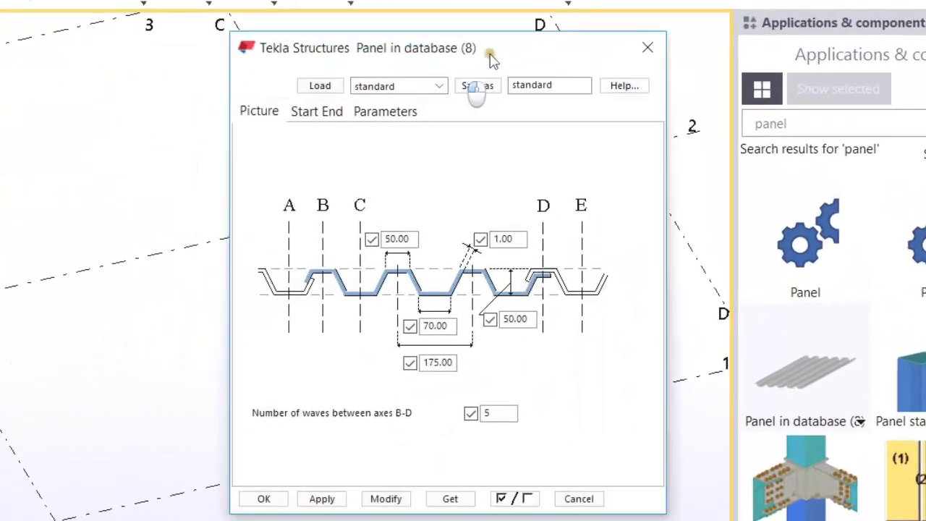
drag(490, 59, 528, 29)
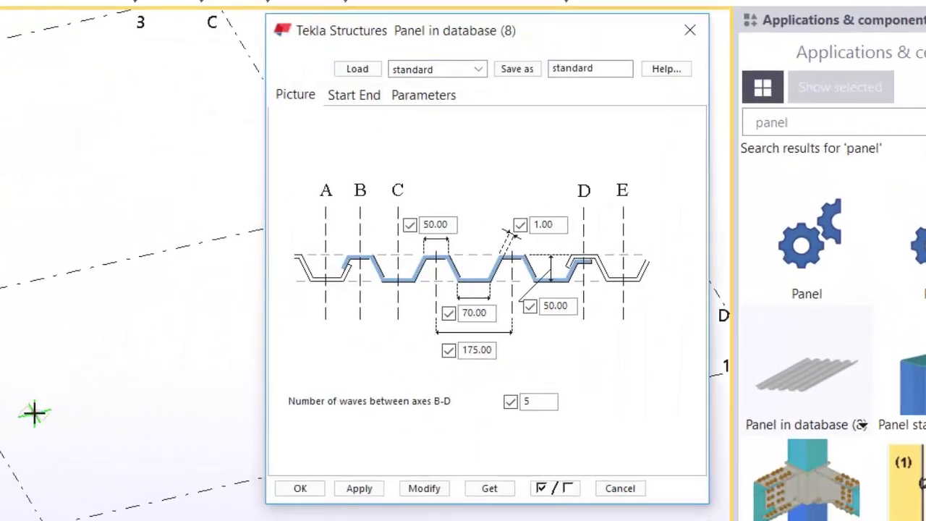
- Examine the panel's wave dimensions and the available start type and end type options
ctrl+middle_drag(34, 413, 22, 457)
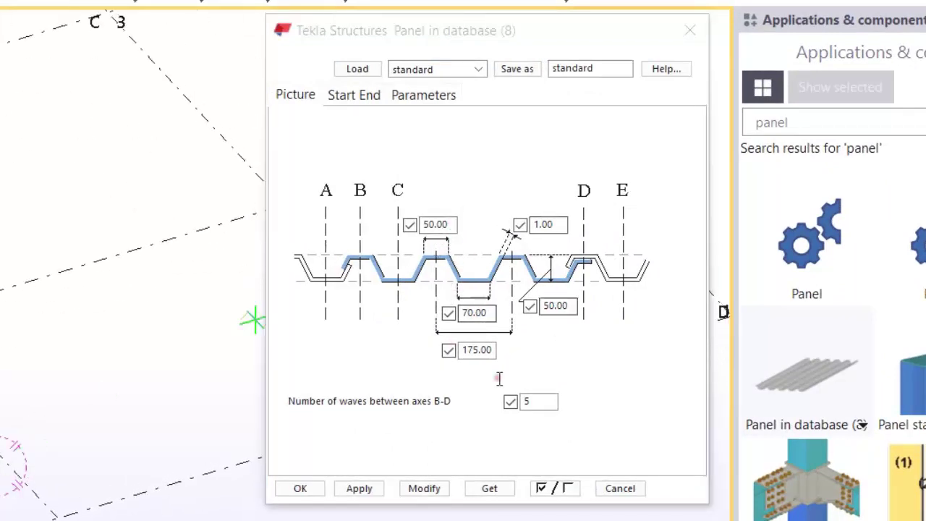
double_click(449, 226)
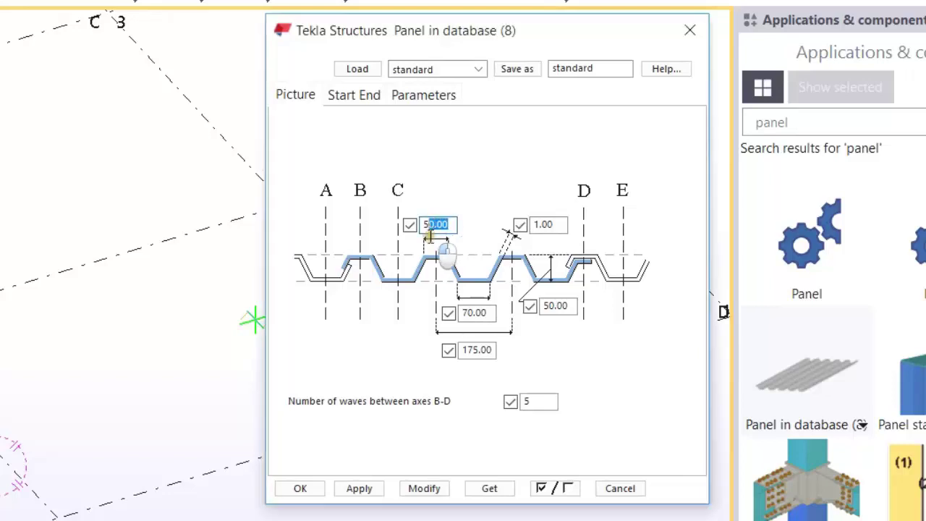
double_click(486, 353)
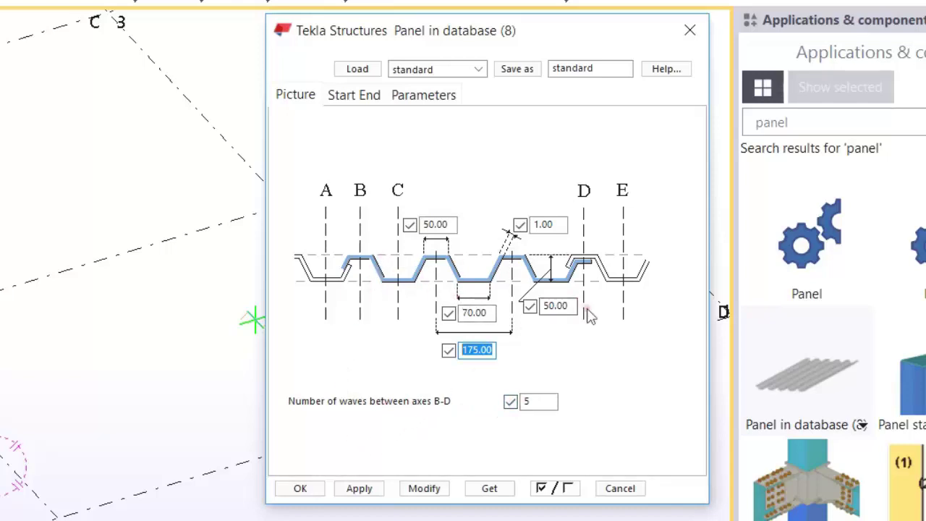
click(369, 95)
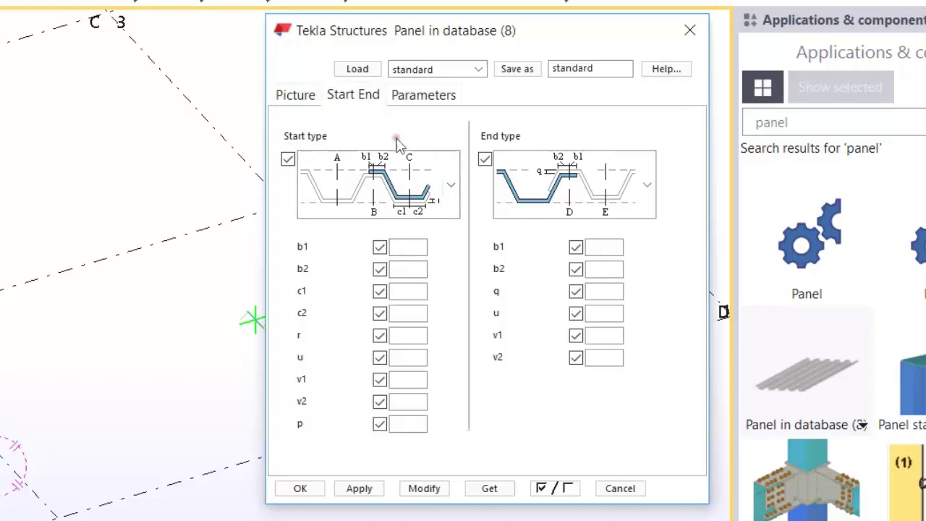
click(450, 186)
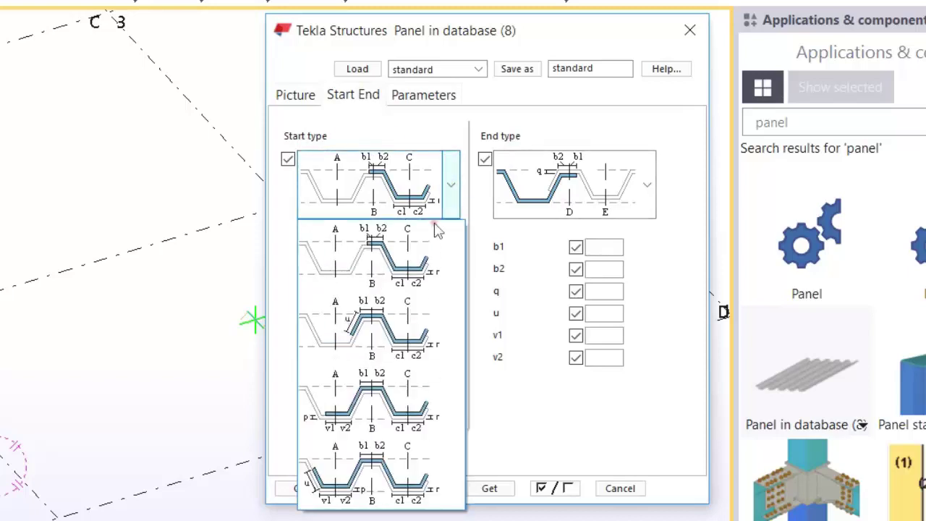
click(644, 189)
click(646, 189)
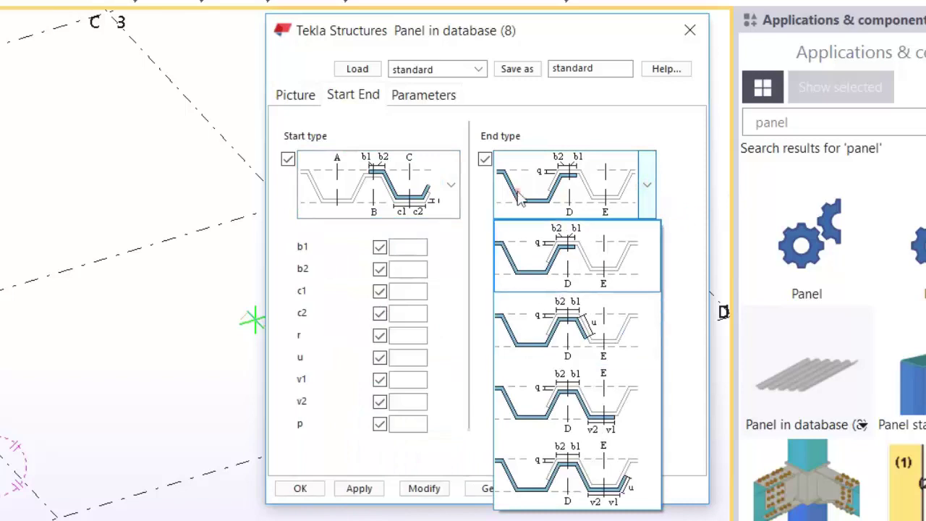
click(532, 129)
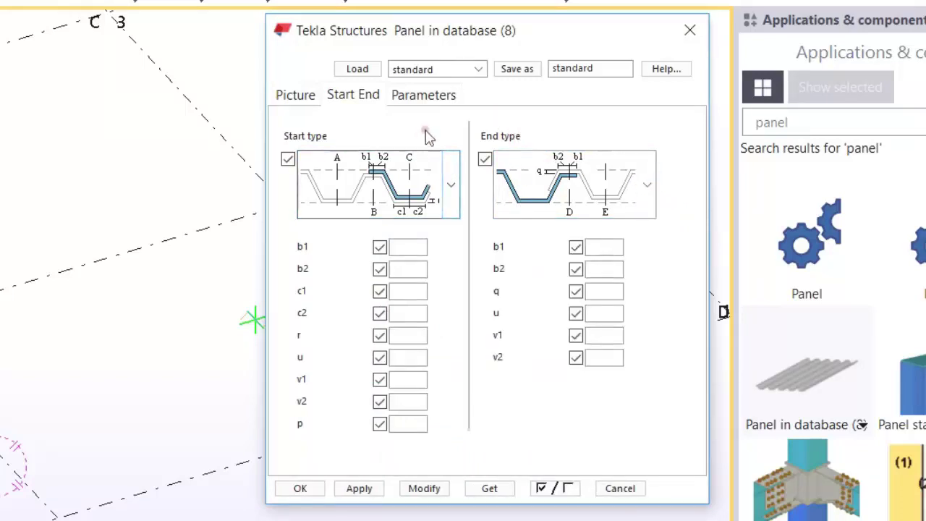
- Set the panel's section name to DK and its profile name to DECK101
click(433, 100)
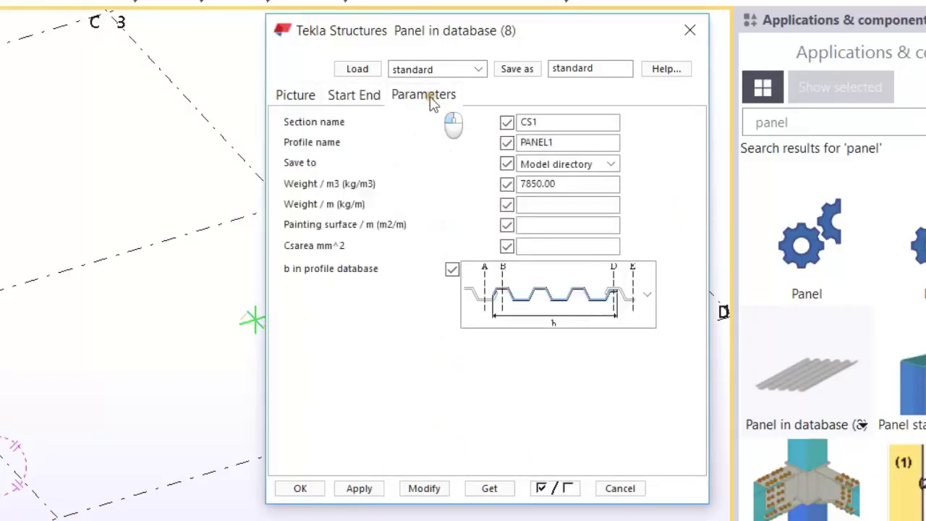
double_click(562, 123)
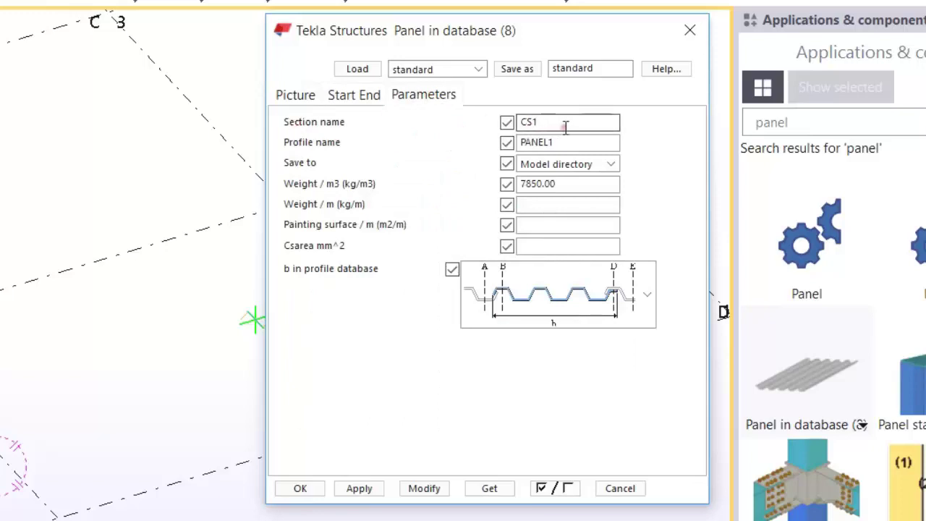
text(DK)
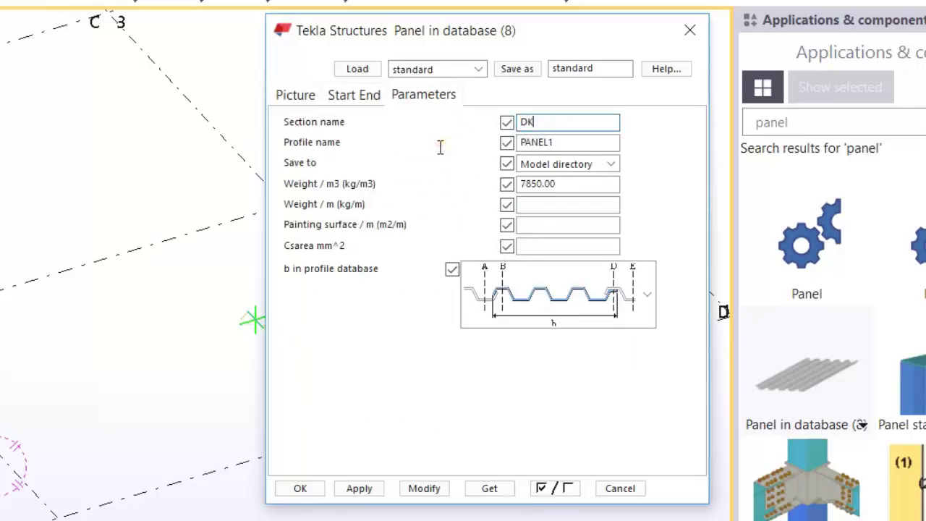
double_click(576, 142)
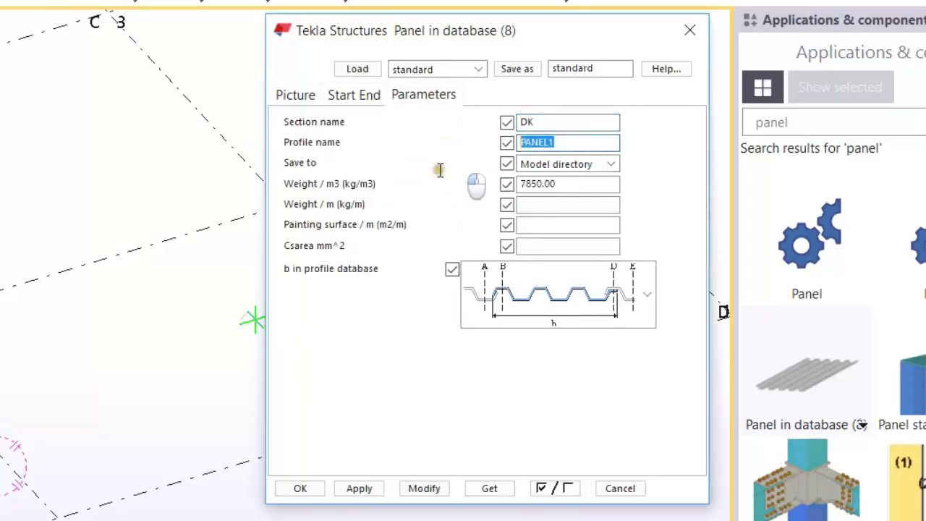
text(DE)
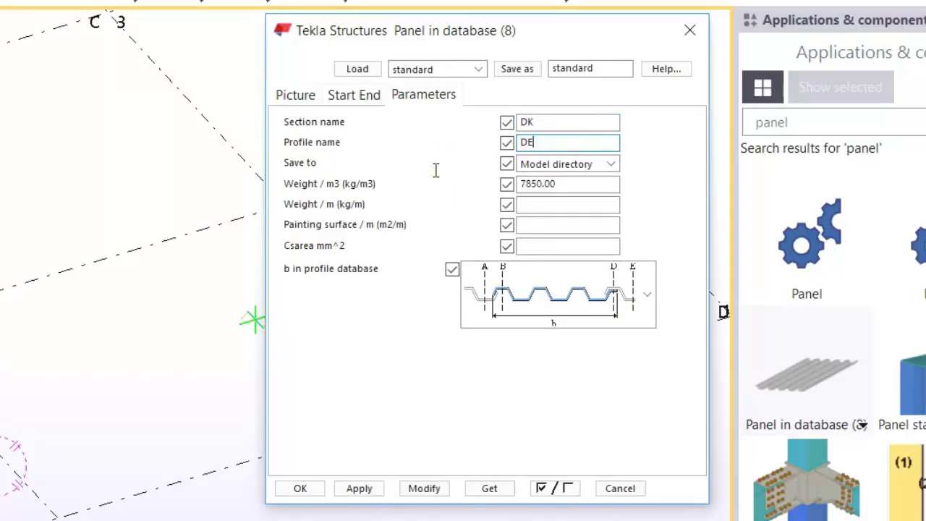
text(CK101)
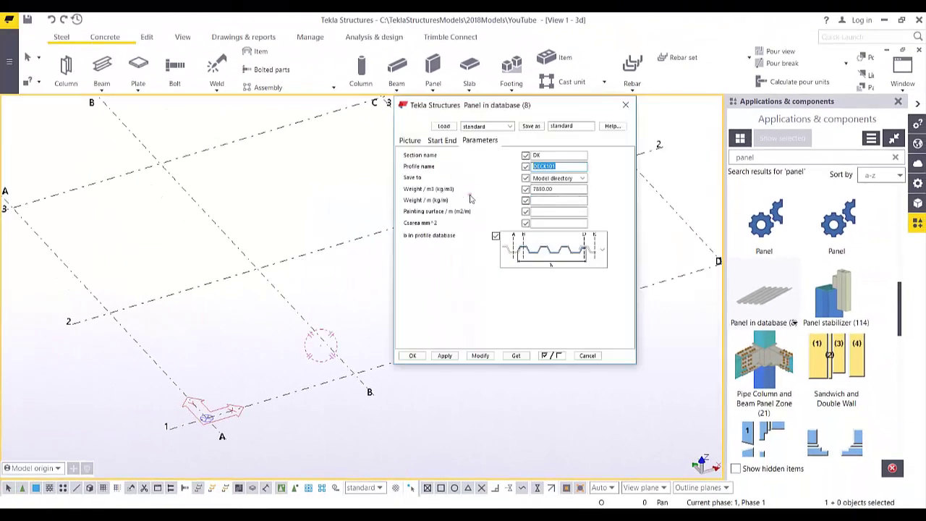
- Check the panel's weight per cubic metre and wave dimensions, and apply the component settings
click(552, 189)
drag(562, 189, 532, 189)
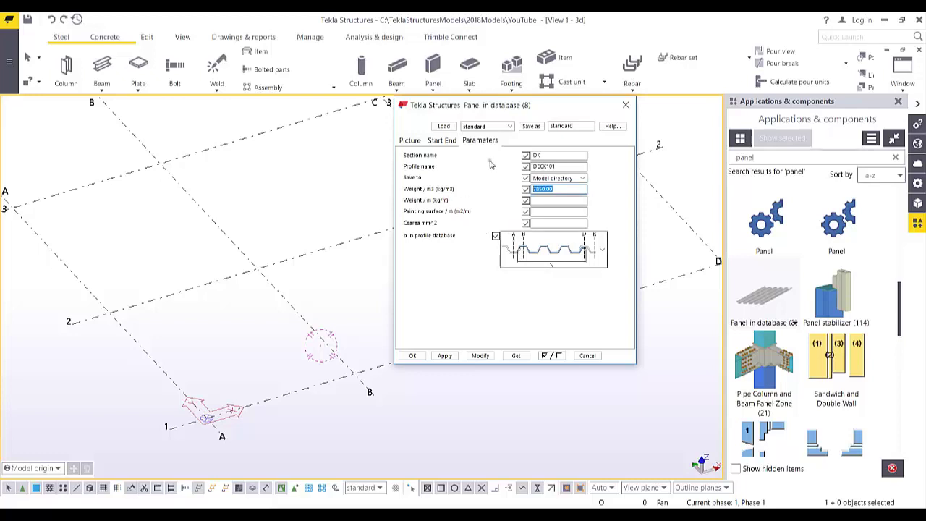
click(452, 143)
click(415, 143)
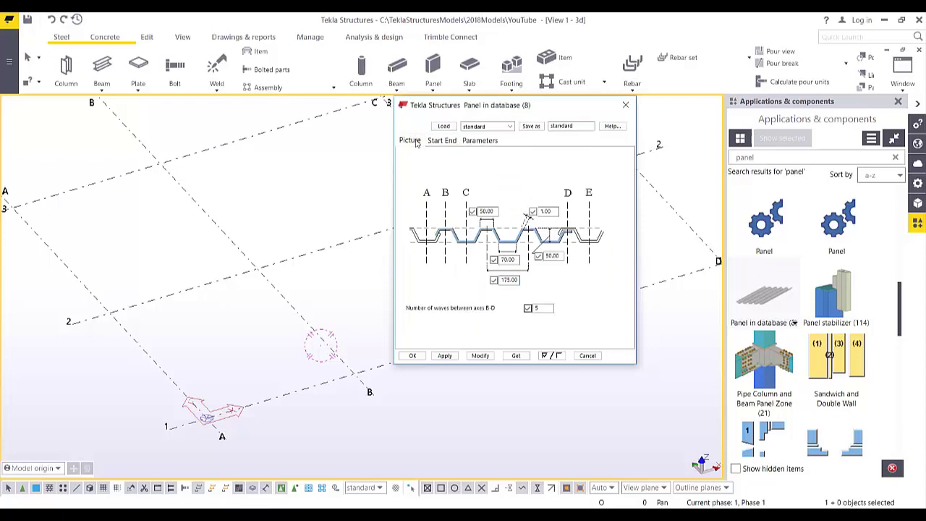
click(445, 357)
- Place the Panel in database (8) component along grid line A, from grid line 1 to grid line 2
click(765, 302)
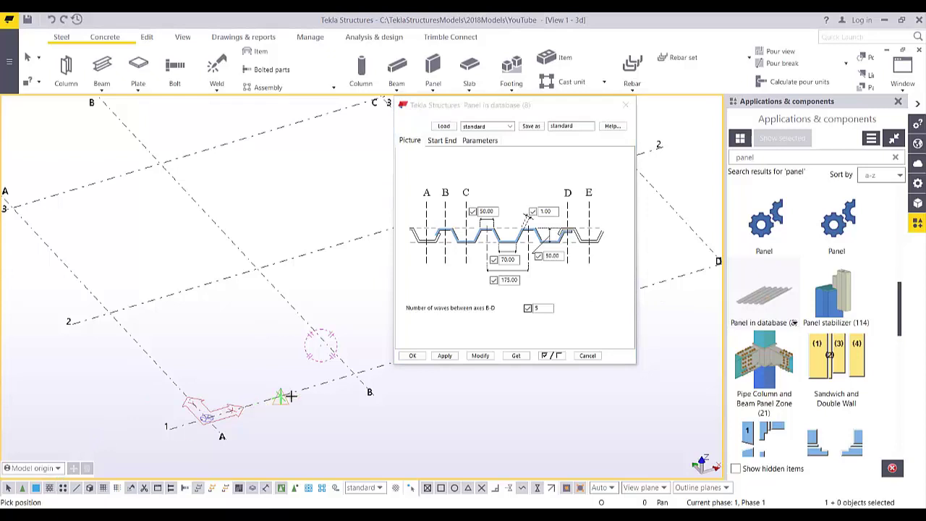
middle_drag(289, 393, 234, 339)
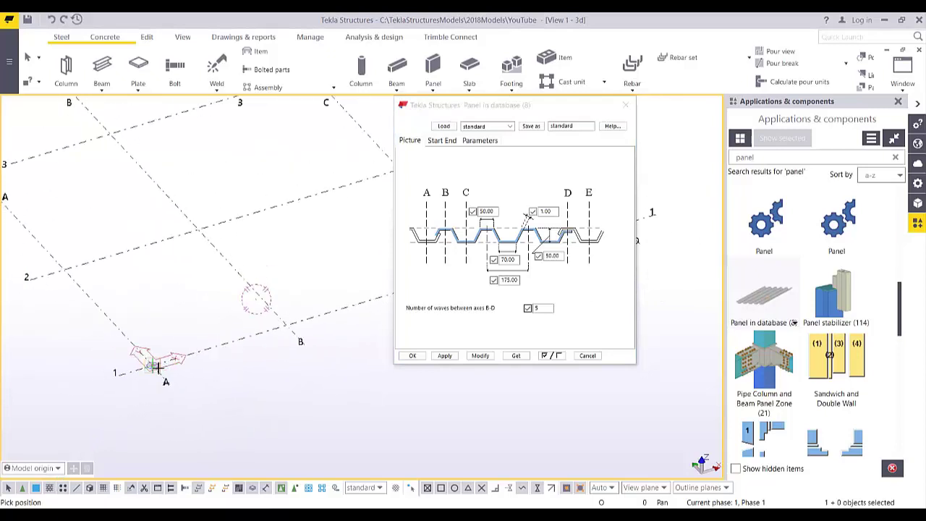
click(152, 366)
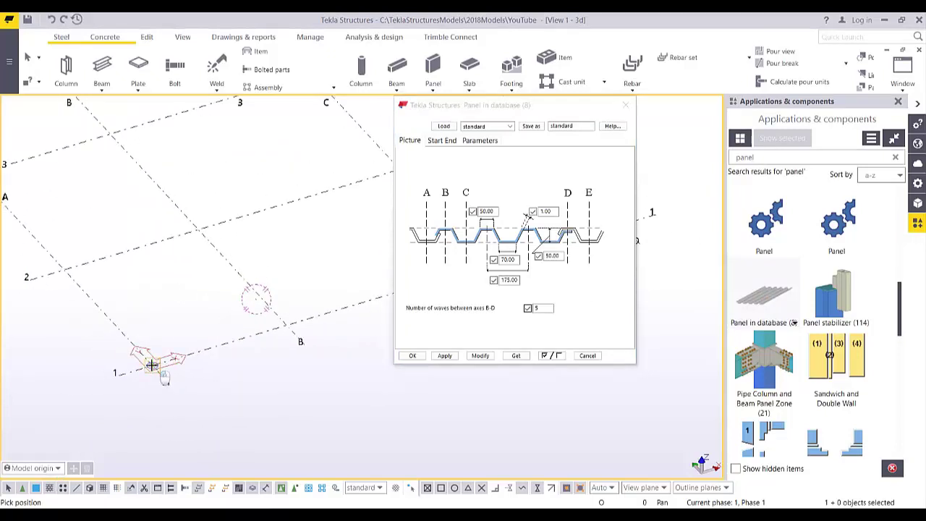
click(63, 271)
right_click(117, 287)
click(130, 293)
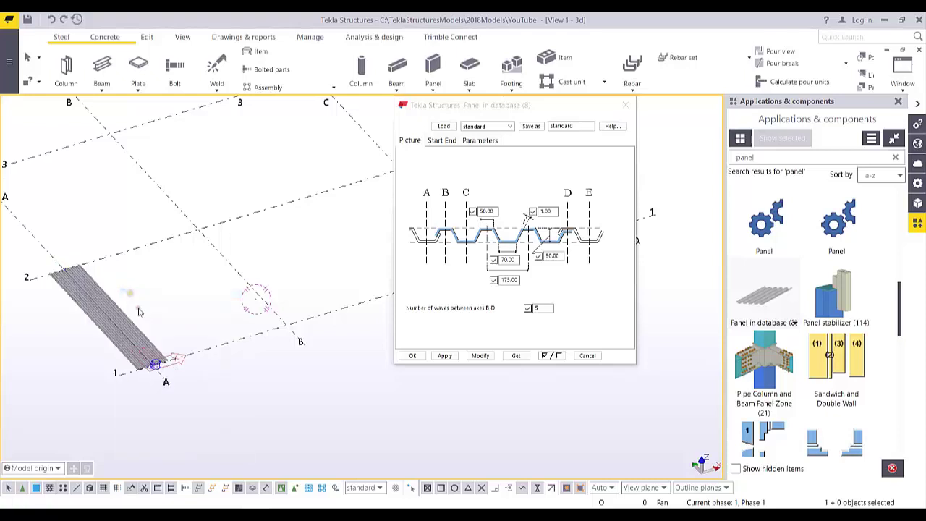
- Close the component's settings and explode the placed deck panel component
scroll(142, 324, up, 6)
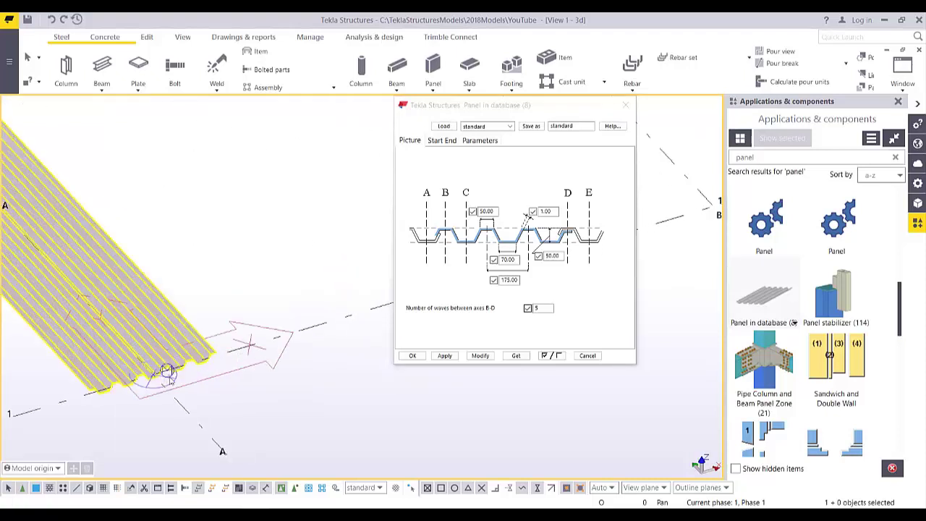
ctrl+middle_drag(248, 299, 186, 304)
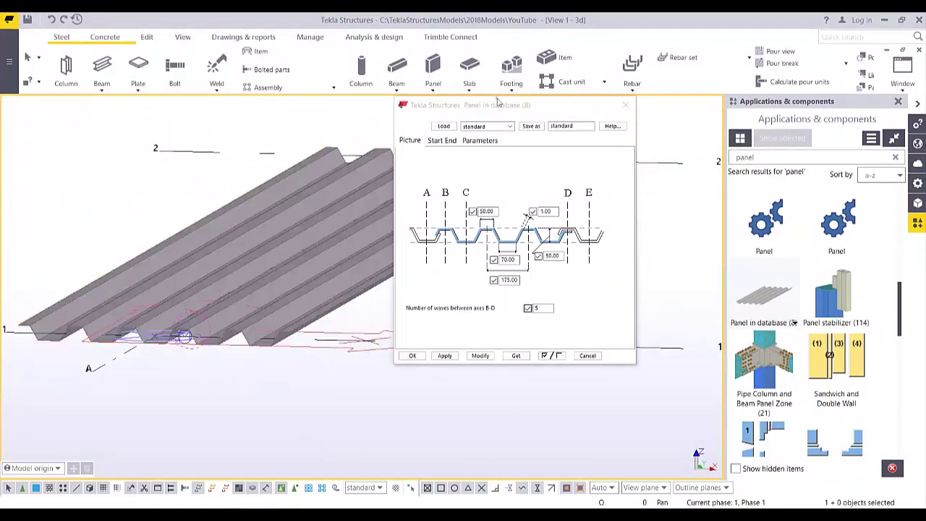
drag(503, 105, 623, 120)
middle_drag(386, 313, 403, 327)
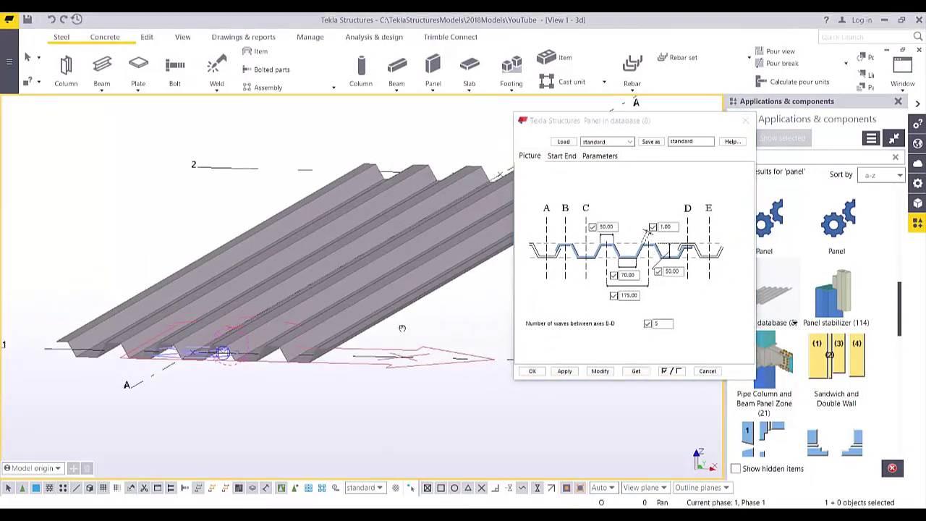
click(745, 121)
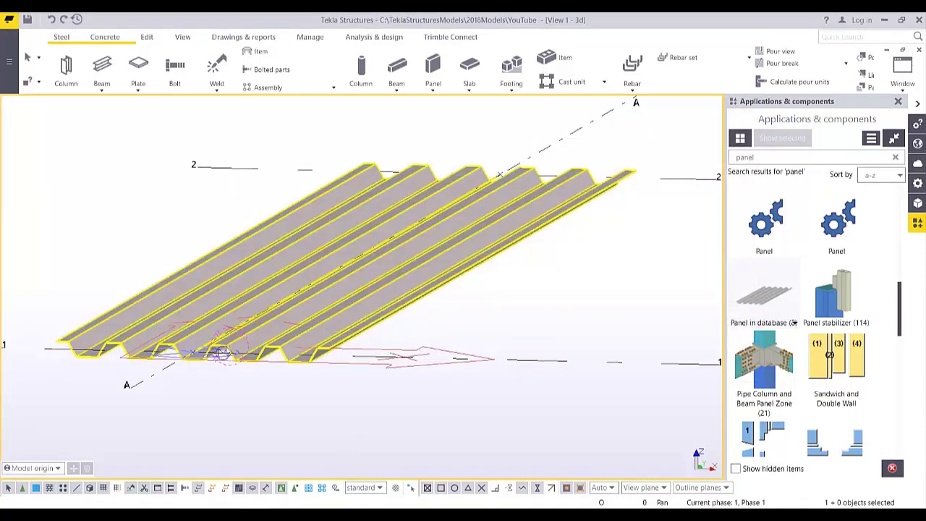
scroll(220, 352, up, 3)
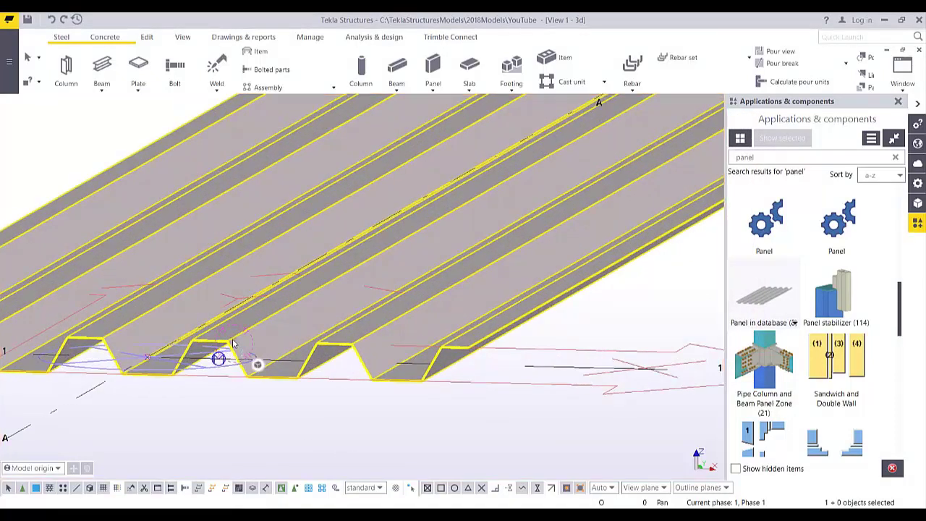
right_click(232, 343)
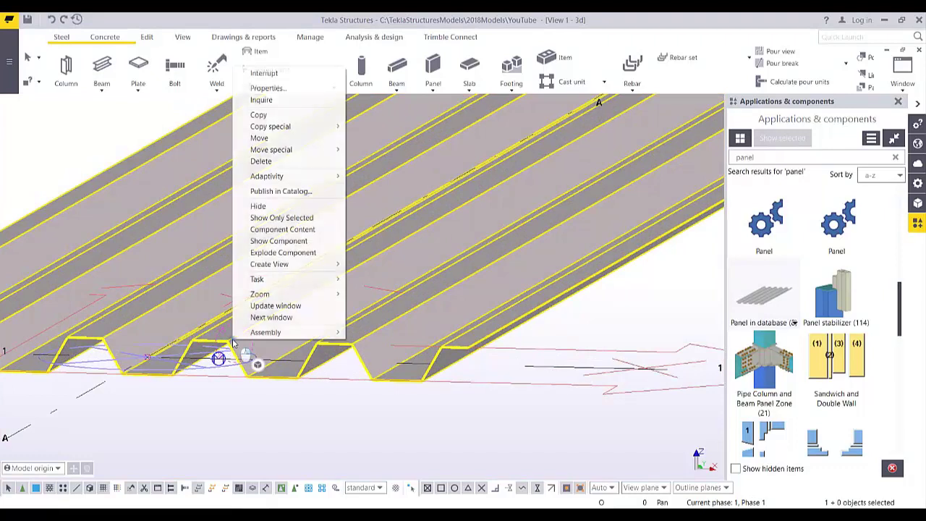
click(286, 253)
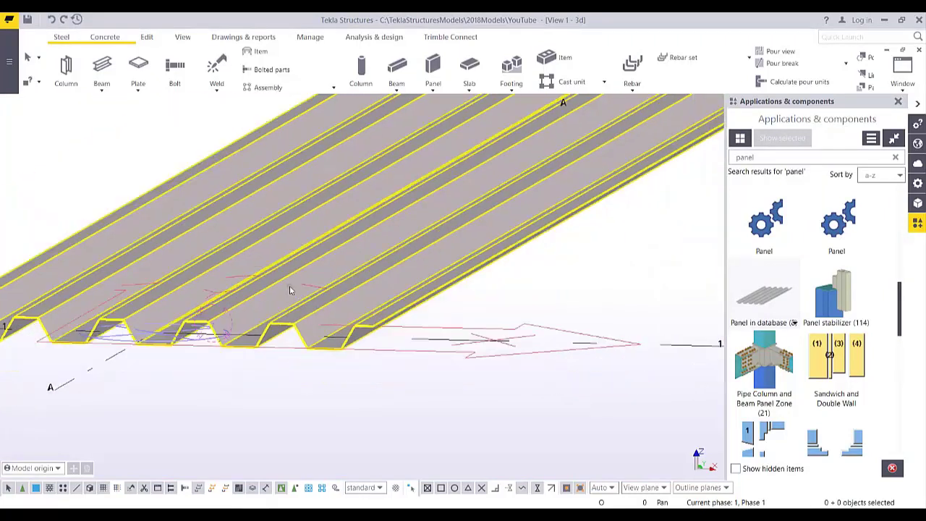
- Open the exploded deck panel's properties, close the component catalog, and check the part's profile and overall shape
double_click(299, 277)
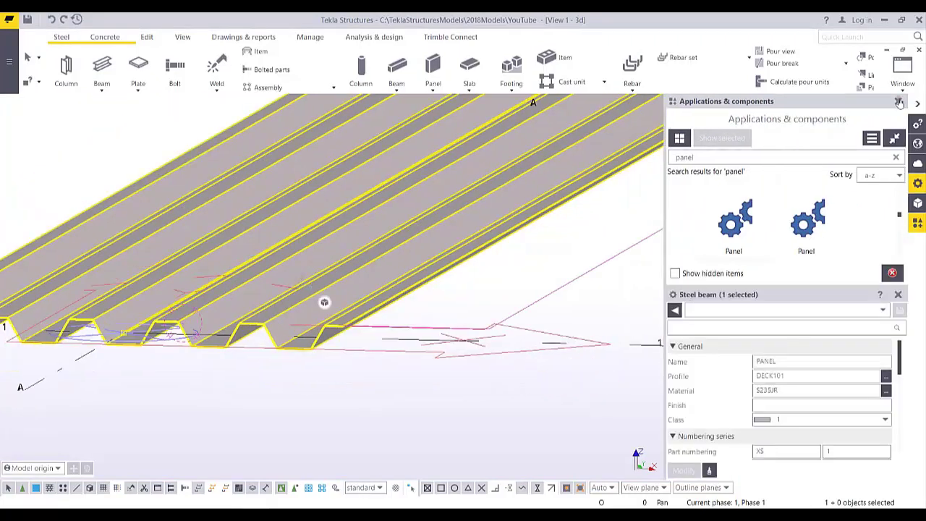
click(899, 102)
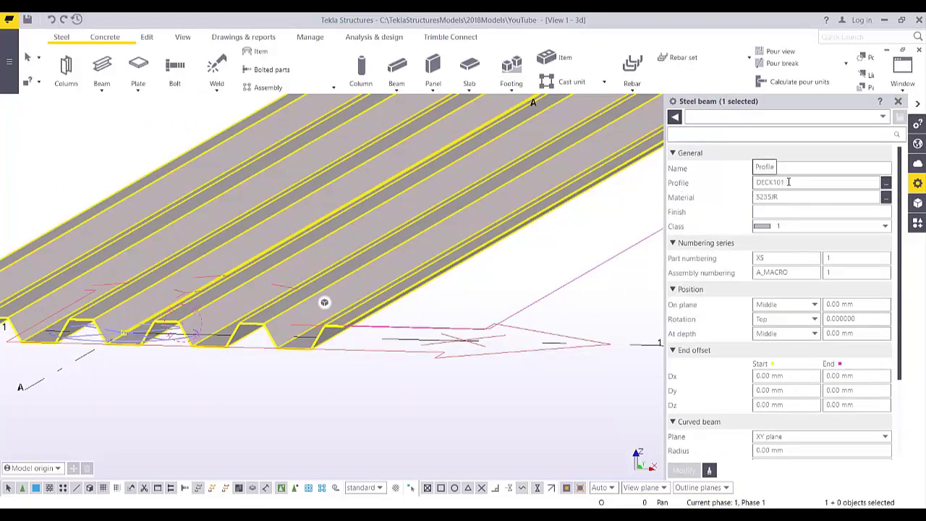
scroll(437, 267, down, 5)
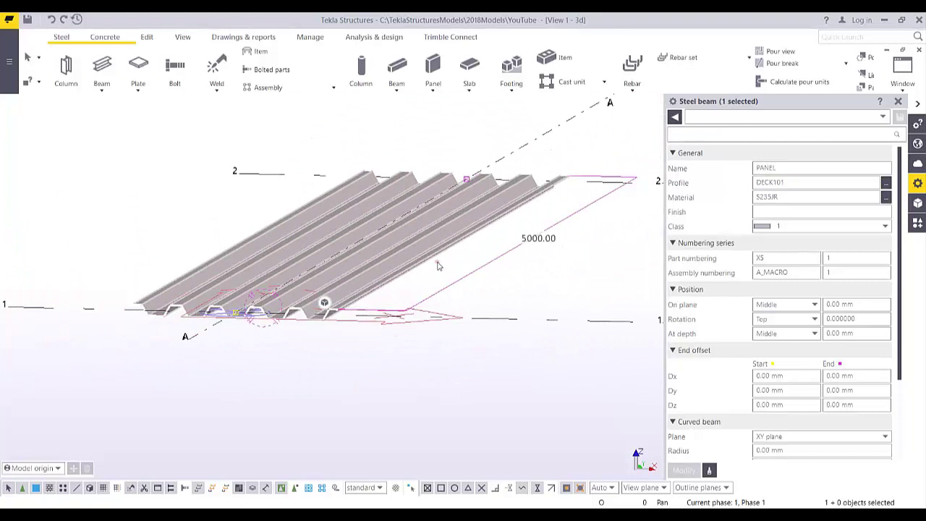
ctrl+middle_drag(437, 266, 414, 322)
scroll(430, 283, down, 3)
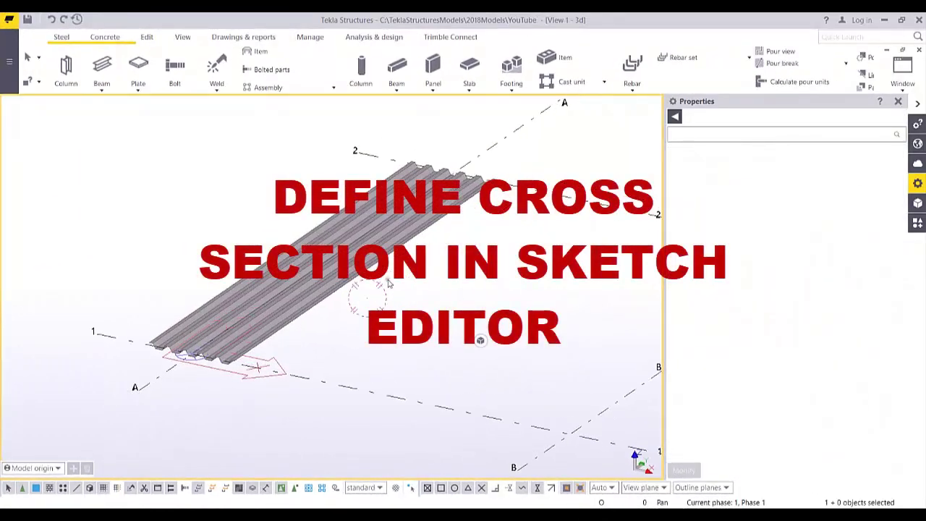
- Open the cross section sketch editor from the profile definition commands
click(9, 20)
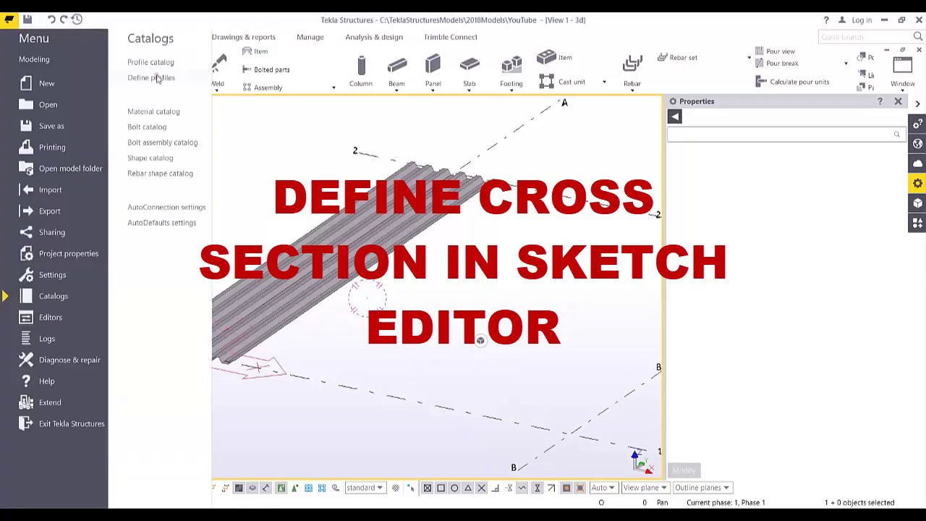
click(161, 78)
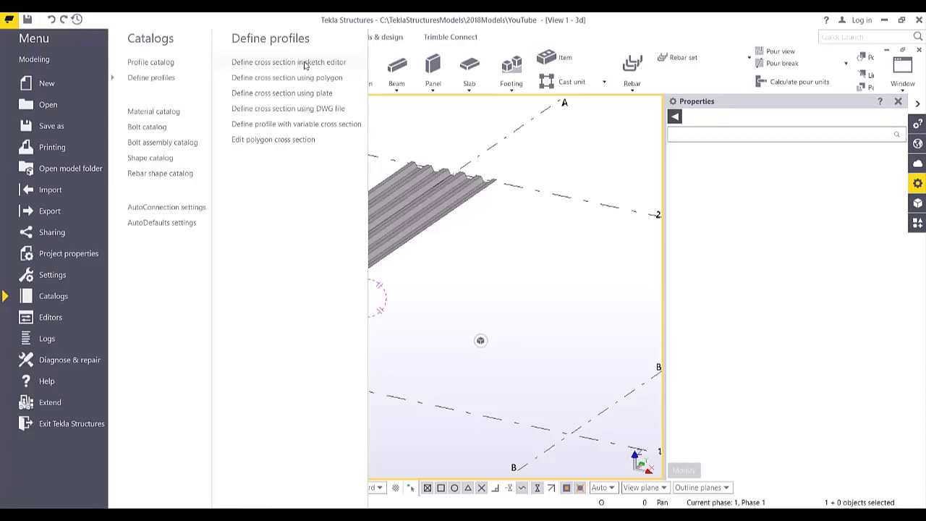
click(304, 62)
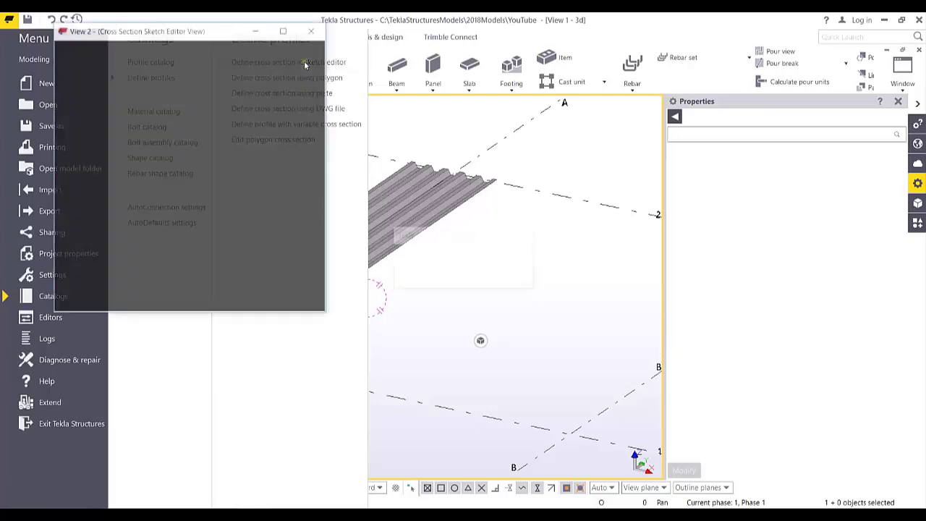
drag(457, 282, 476, 303)
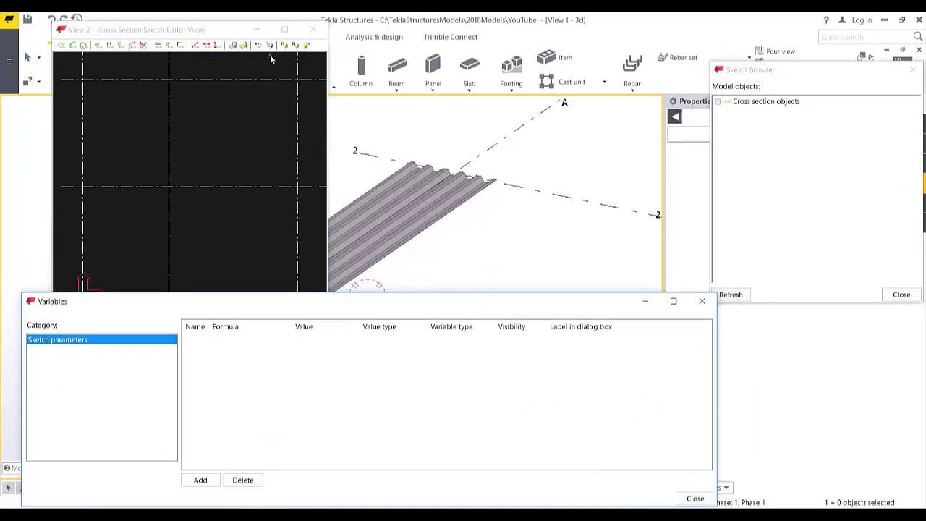
- Widen the Cross Section Sketch Editor view and position it above the Variables dialog
drag(220, 31, 223, 27)
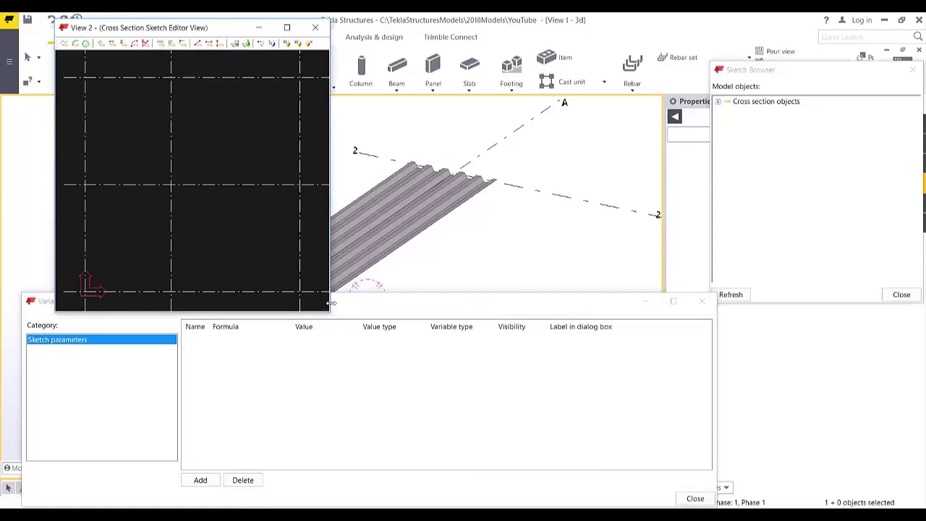
mouse_move(329, 313)
mouse_down()
mouse_move(356, 286)
mouse_move(705, 290)
mouse_up()
drag(551, 28, 555, 38)
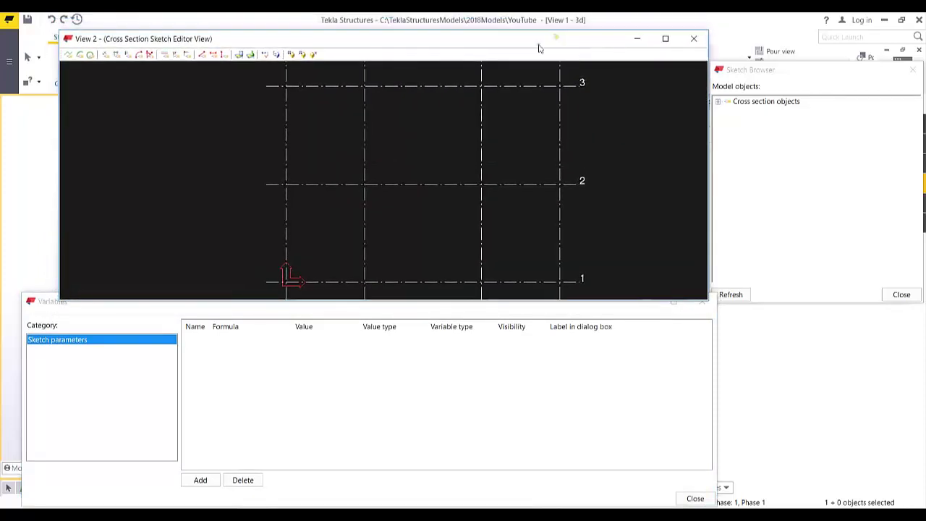
- Start a sketch polyline below the horizontal grid line, with a flat segment followed by the first triangular rib
middle_drag(363, 137, 375, 171)
scroll(304, 137, up, 8)
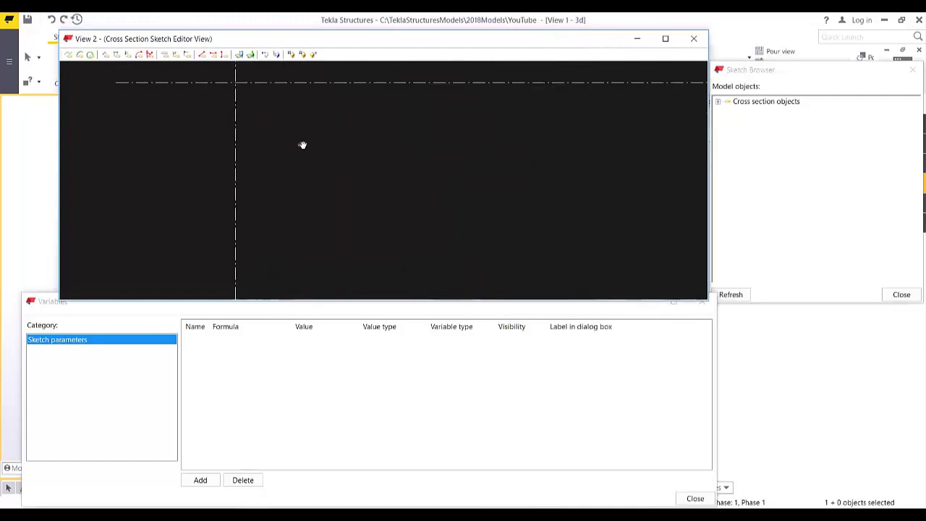
mouse_move(304, 145)
middle_down()
mouse_move(347, 212)
mouse_move(332, 197)
middle_up()
scroll(347, 209, up, 1)
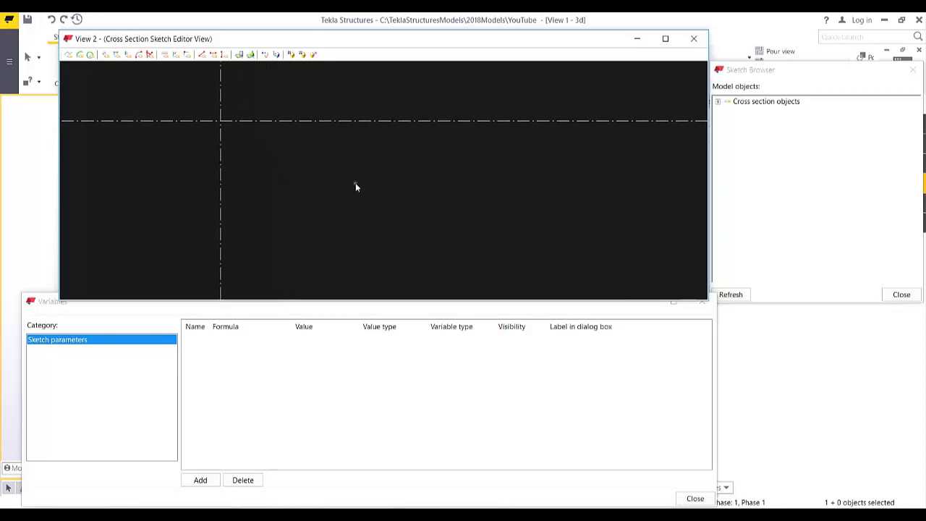
middle_drag(355, 183, 305, 179)
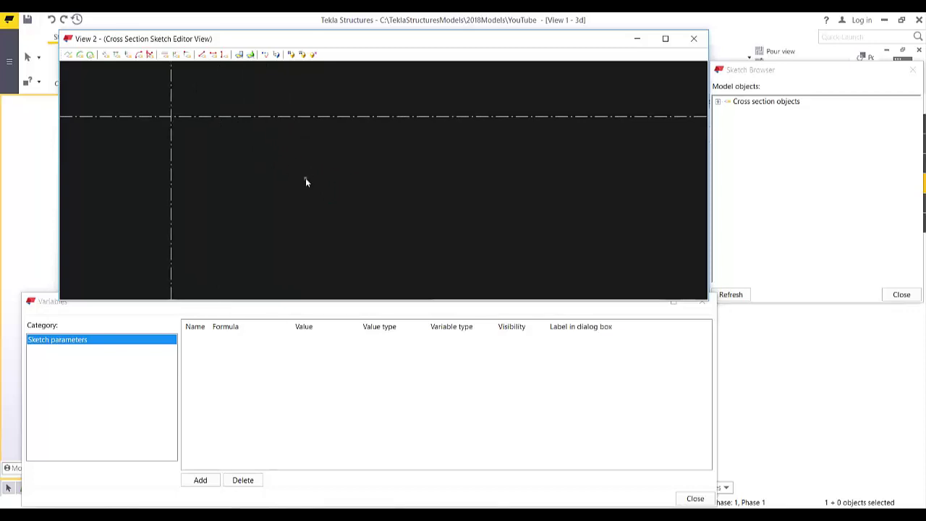
click(68, 55)
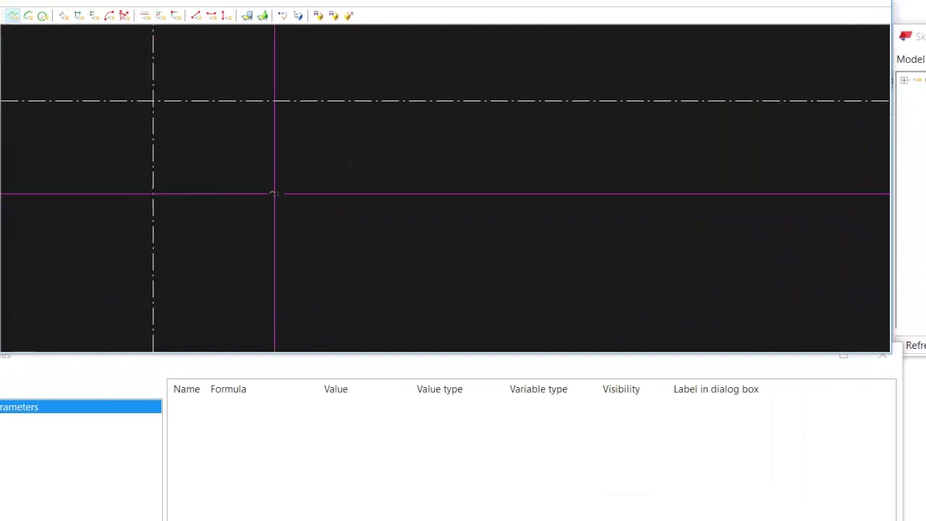
click(218, 197)
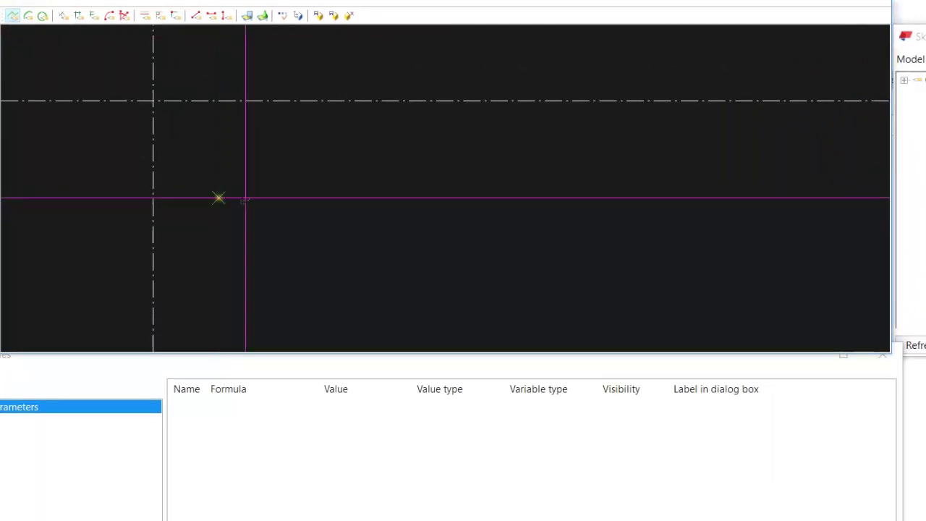
click(311, 198)
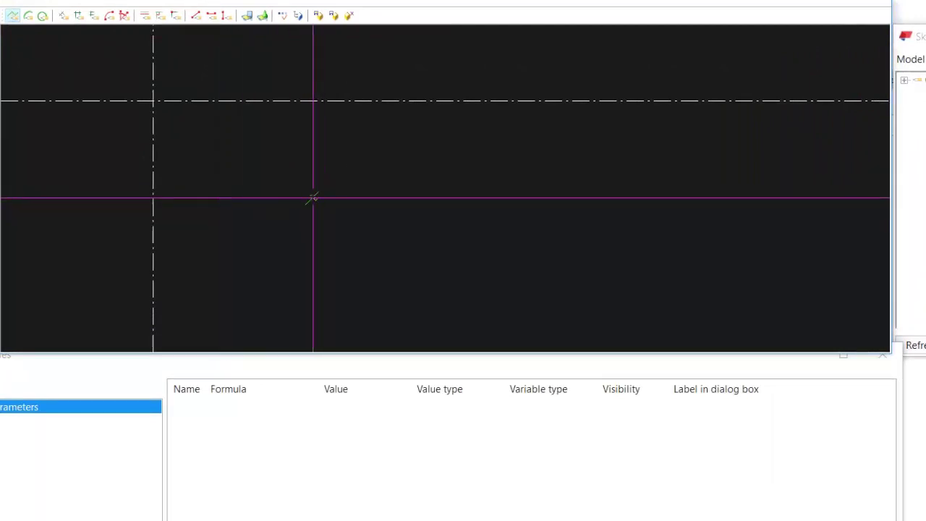
scroll(313, 198, up, 2)
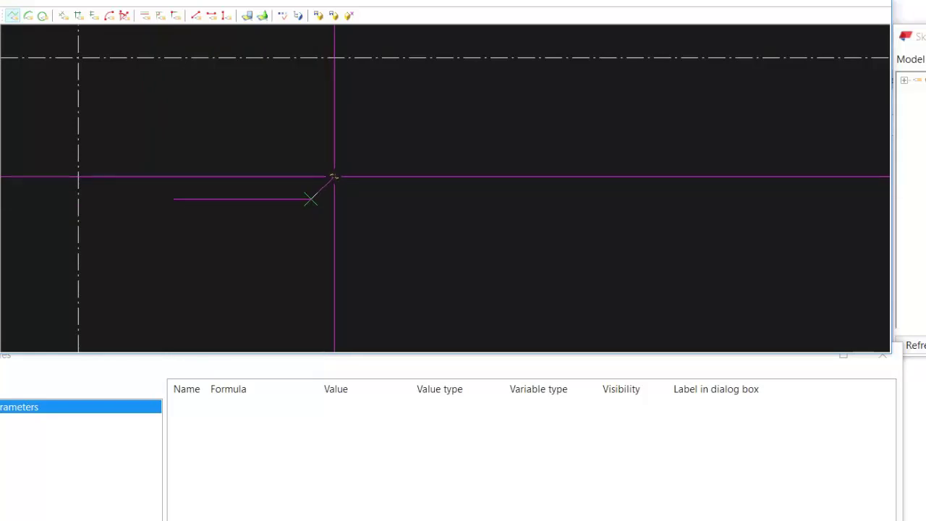
click(333, 176)
click(357, 199)
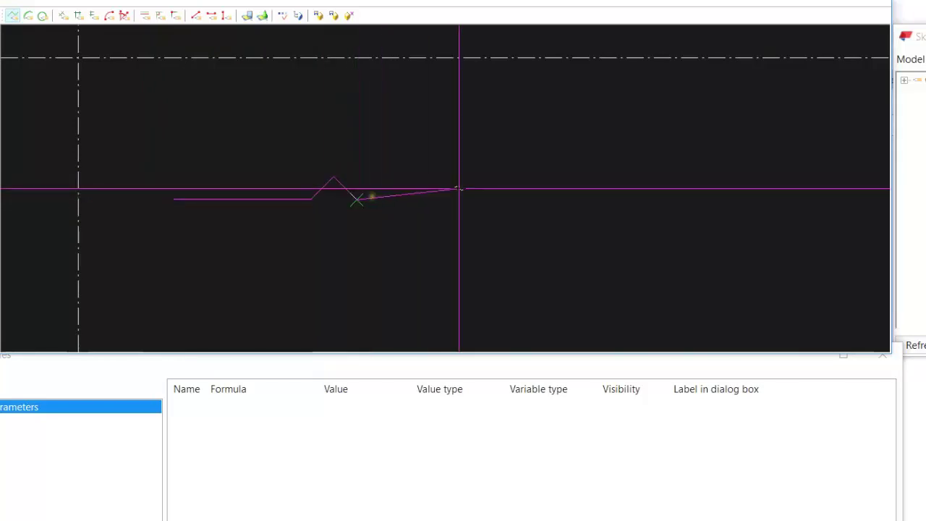
- Continue the polyline with two more flat segments, each followed by a triangular rib, and another flat segment
click(489, 202)
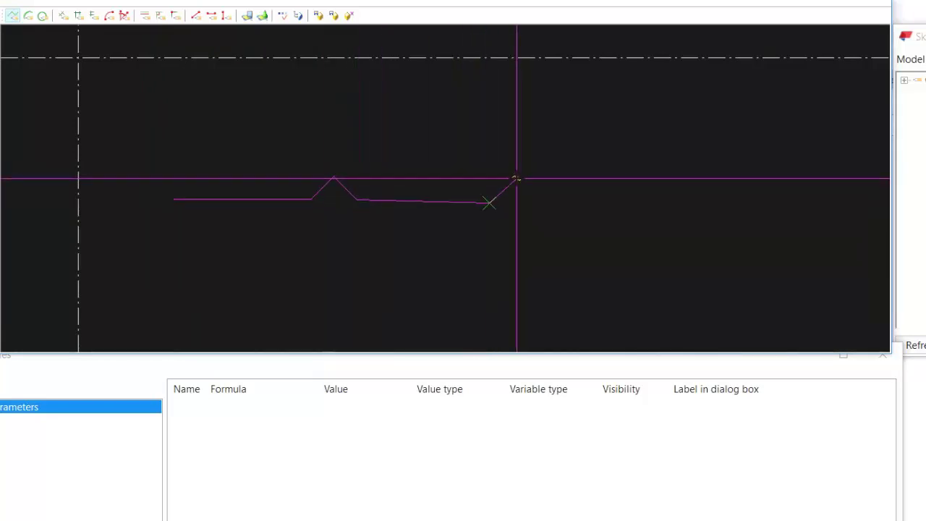
click(518, 177)
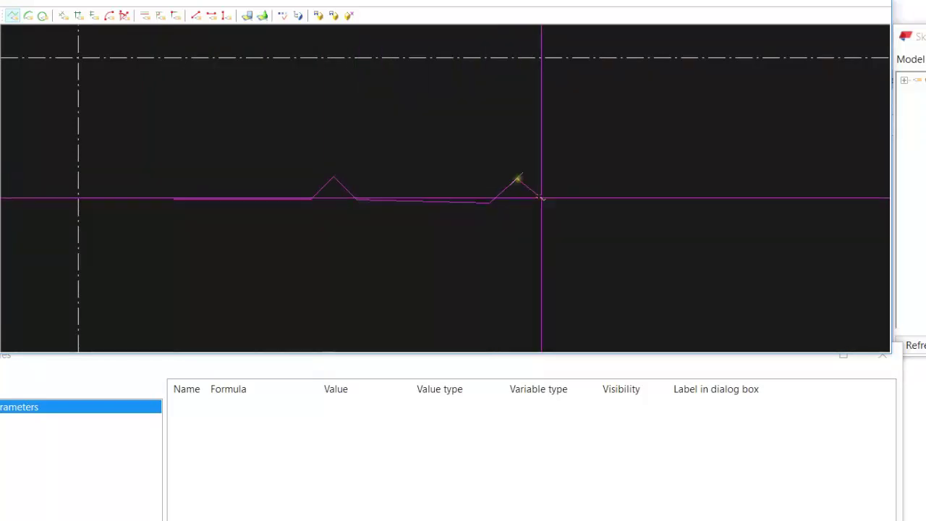
click(666, 200)
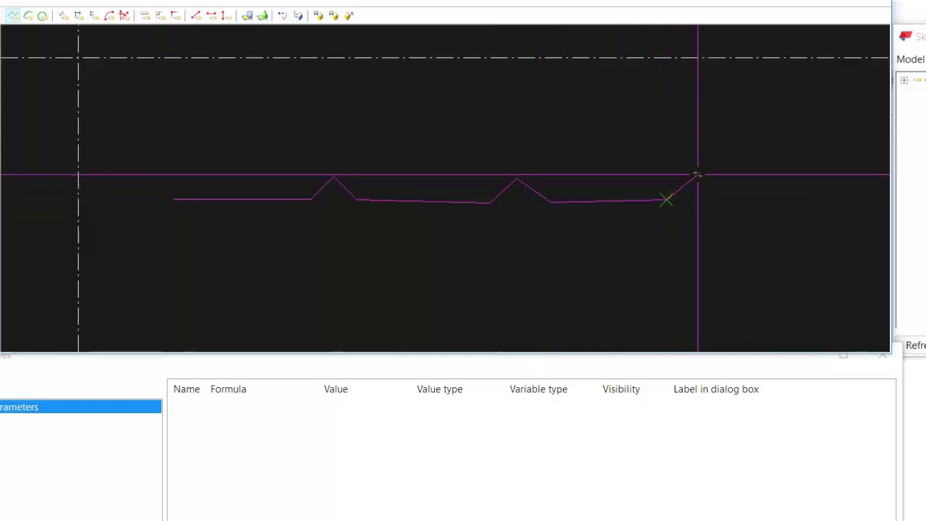
click(698, 175)
click(723, 200)
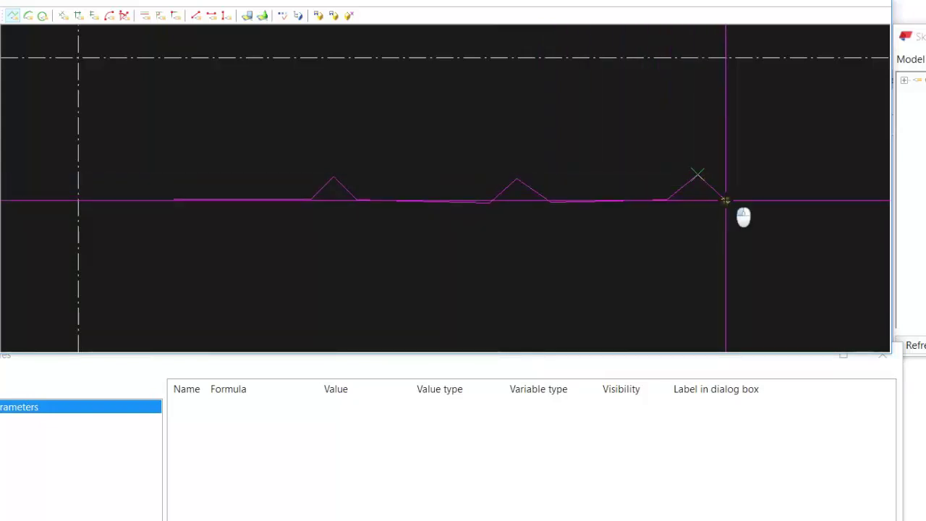
mouse_move(845, 203)
middle_down()
mouse_move(864, 215)
mouse_move(571, 195)
middle_up()
middle_drag(434, 192, 594, 216)
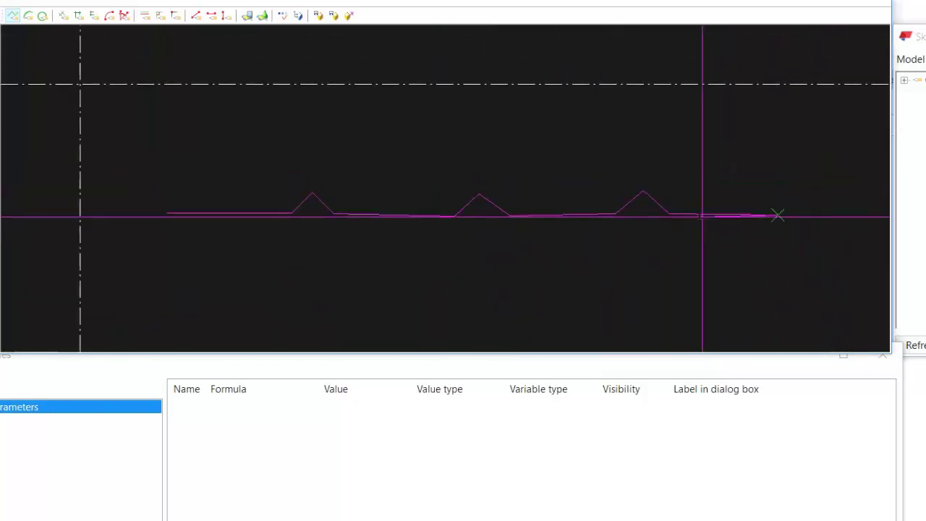
middle_drag(762, 198, 558, 181)
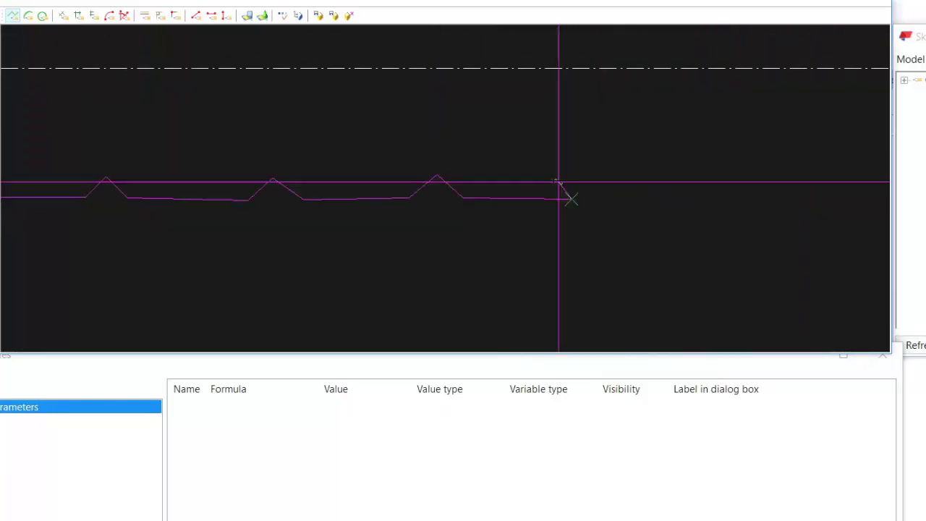
- Complete the polyline with a fourth triangular rib and a short end flat segment, and end the polyline command
click(605, 174)
click(630, 200)
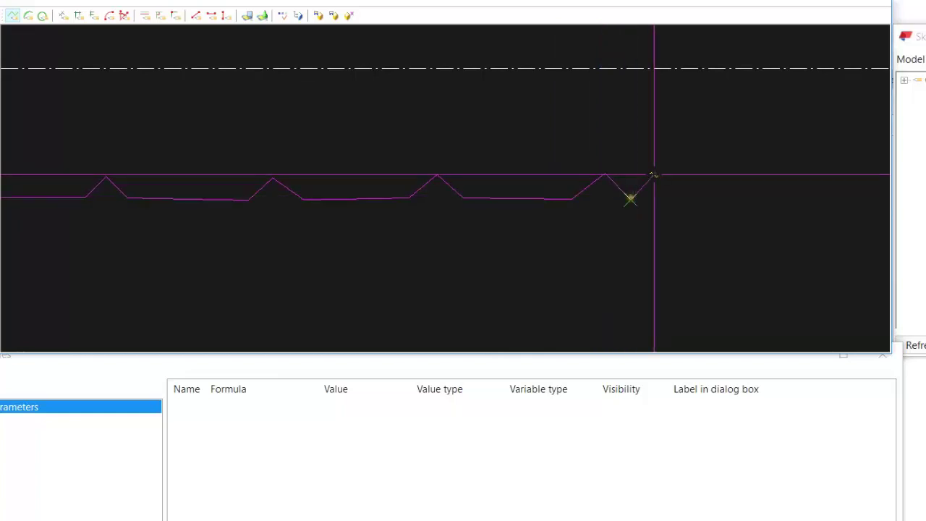
double_click(674, 152)
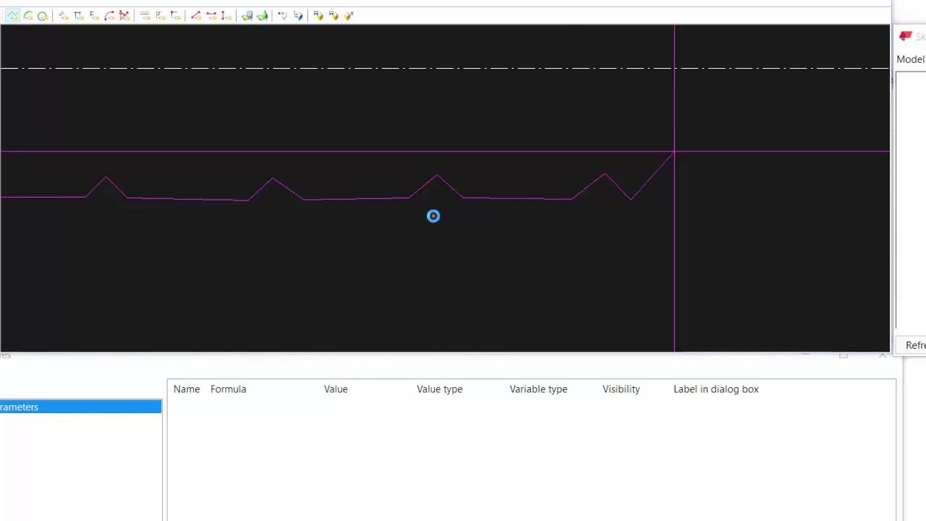
middle_drag(474, 232, 544, 249)
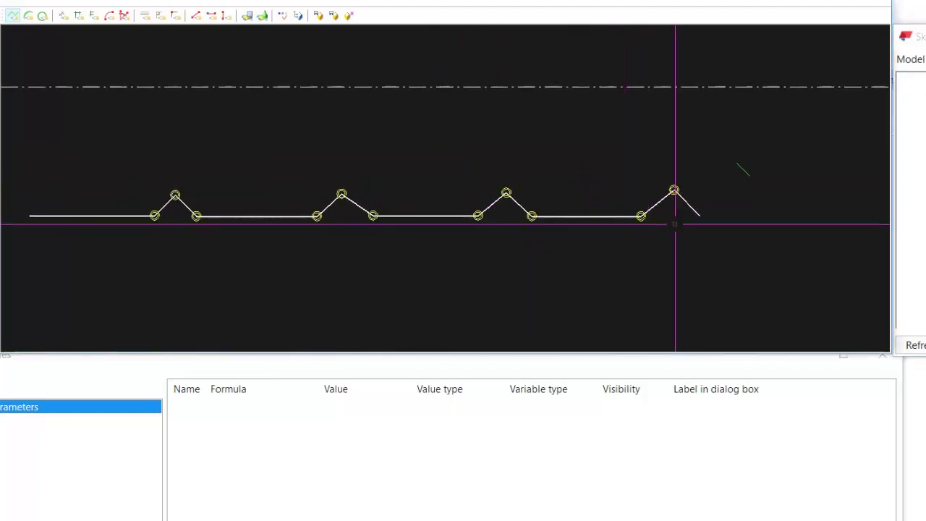
click(776, 216)
middle_click(781, 177)
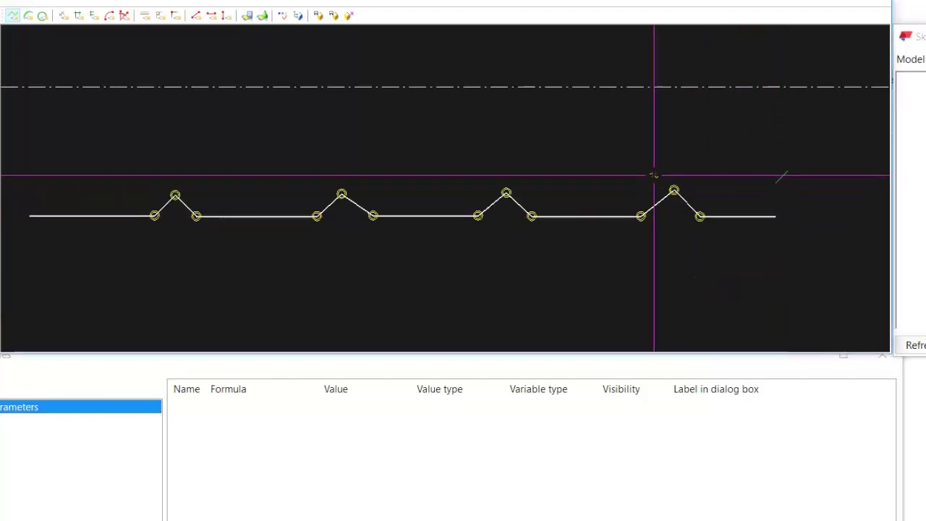
middle_drag(554, 206, 634, 217)
right_click(393, 168)
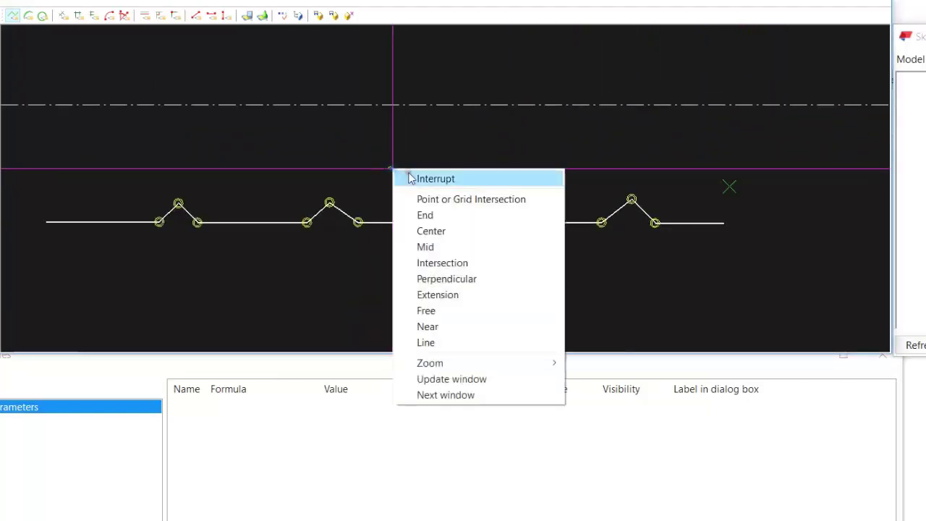
click(420, 179)
middle_drag(401, 205, 429, 206)
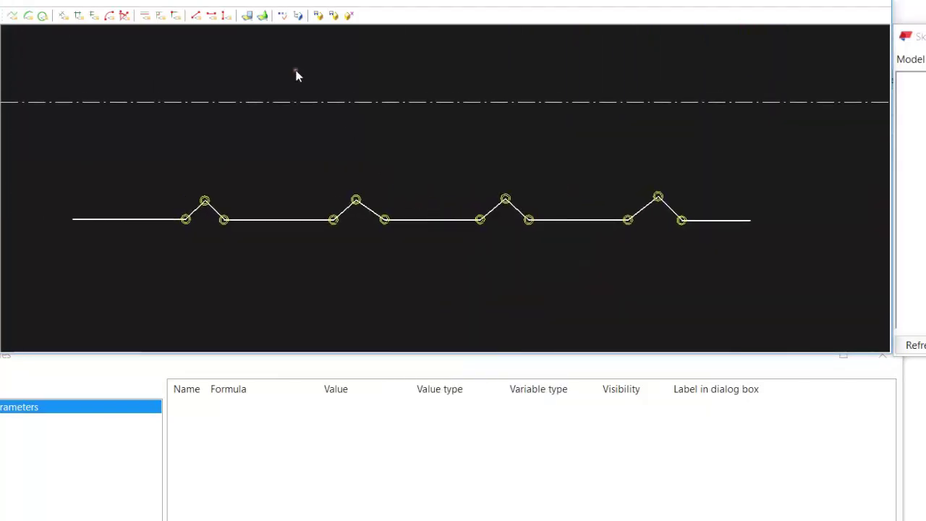
- Apply a horizontal constraint to the end flat segment of the deck sketch and end the constraint command
click(213, 15)
click(734, 221)
middle_drag(224, 217, 296, 198)
scroll(291, 199, up, 2)
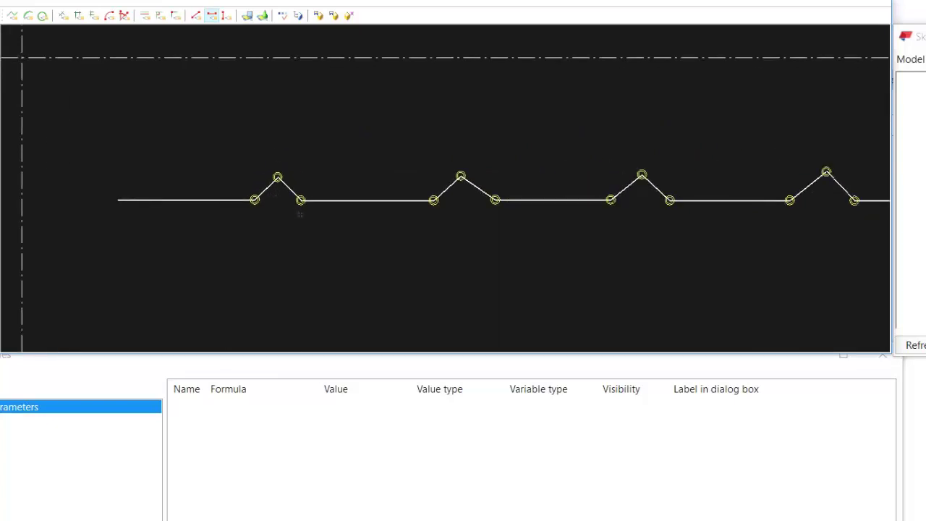
scroll(294, 212, down, 1)
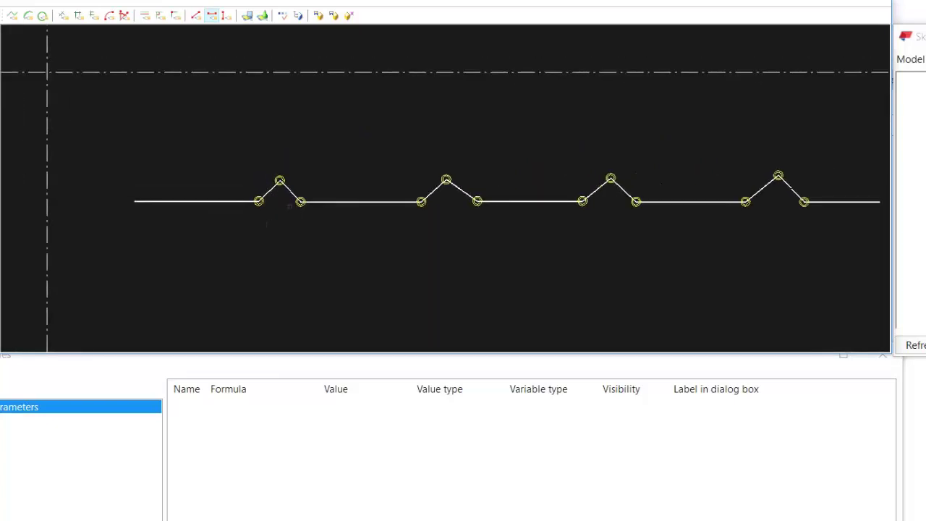
middle_drag(292, 207, 257, 230)
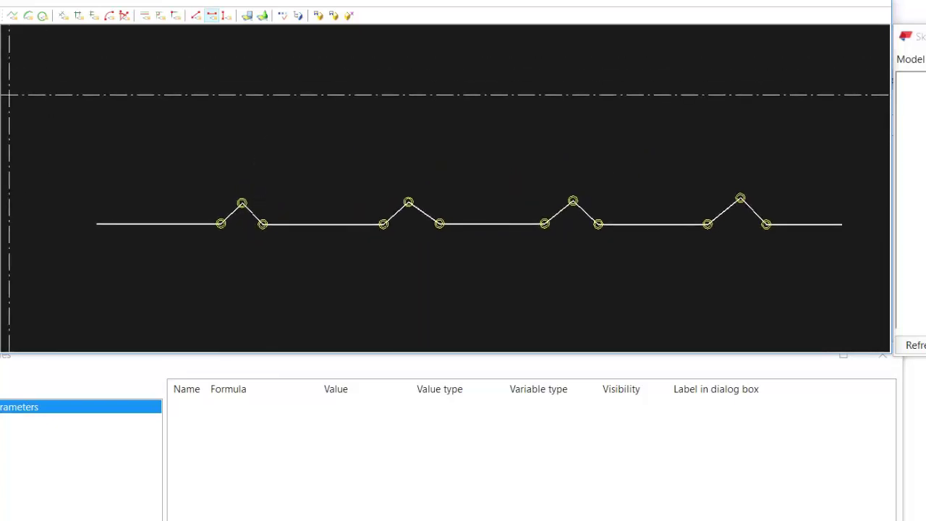
middle_drag(351, 165, 323, 161)
right_click(238, 132)
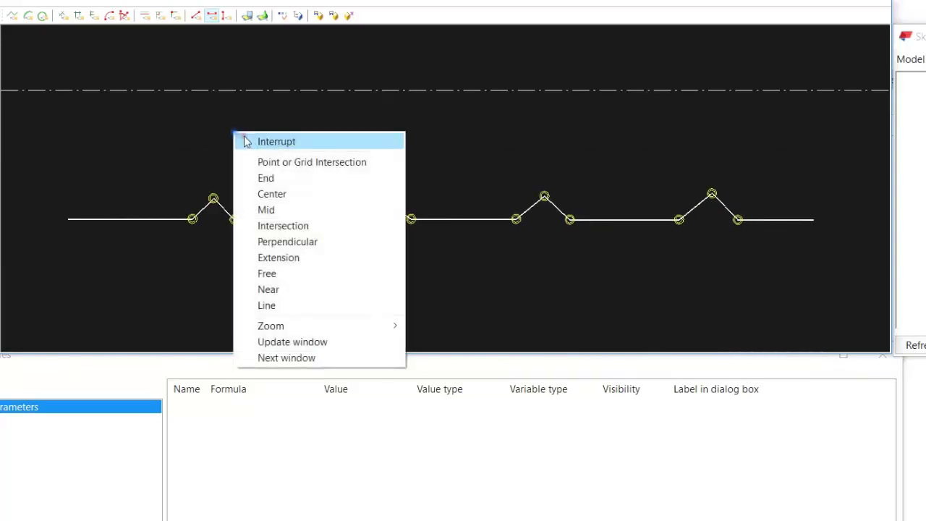
click(264, 140)
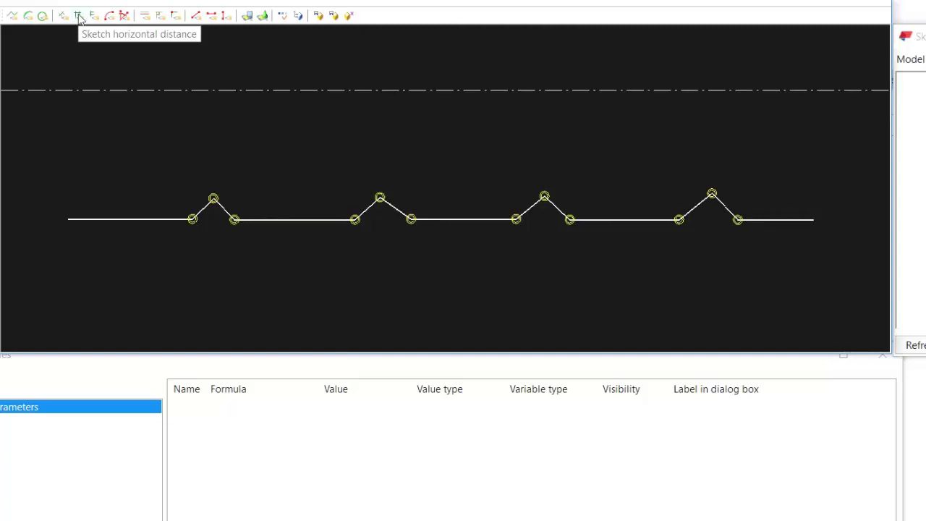
- Add sketch horizontal distances across the left and right halves of the first rib, from each foot to the peak
click(79, 16)
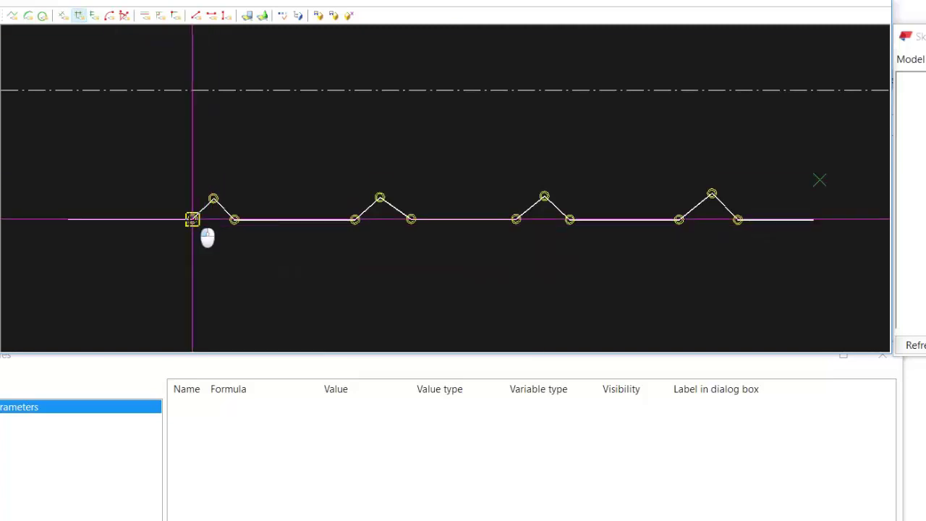
click(192, 218)
click(214, 197)
click(190, 138)
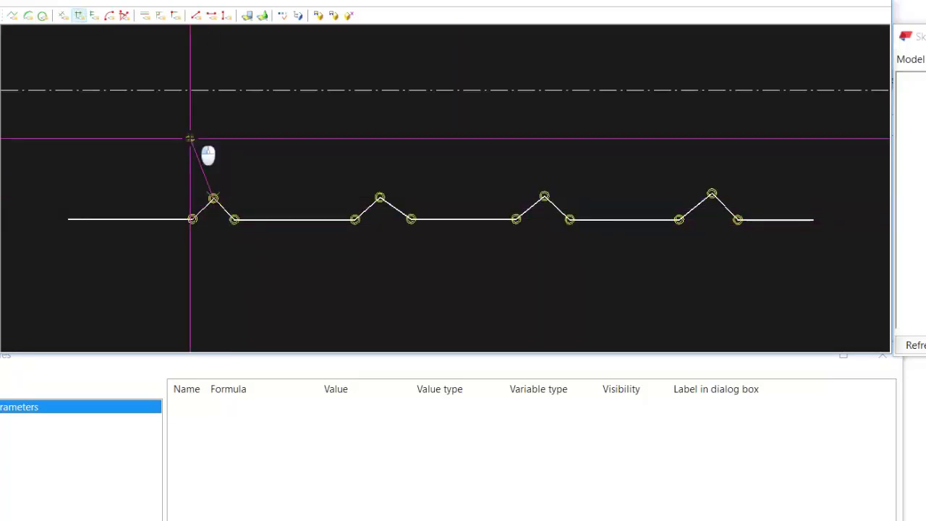
click(213, 198)
click(213, 198)
click(234, 218)
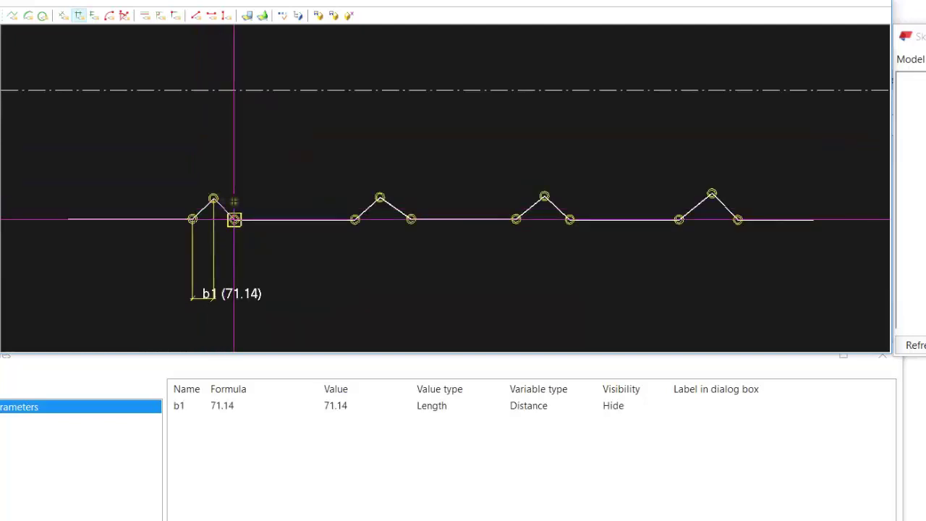
click(233, 137)
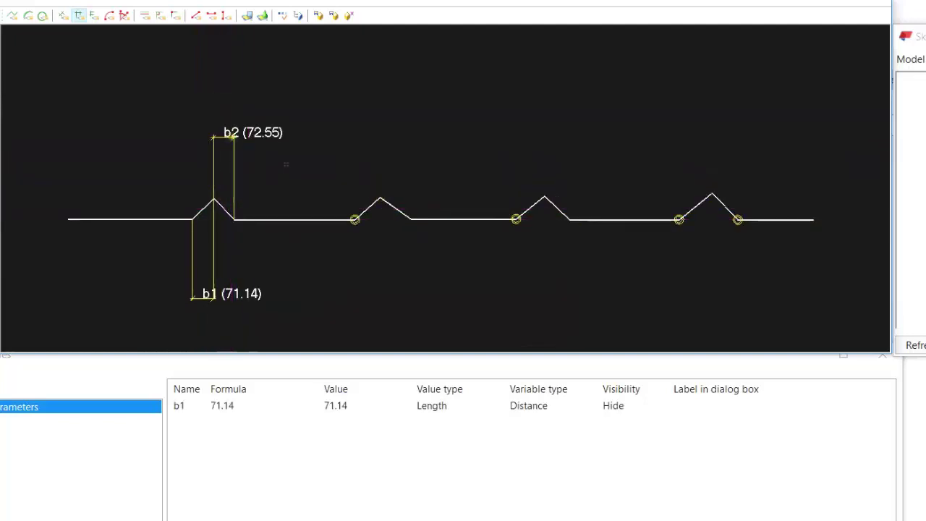
- Add horizontal distances across both halves of the second and third ribs
click(379, 197)
click(389, 291)
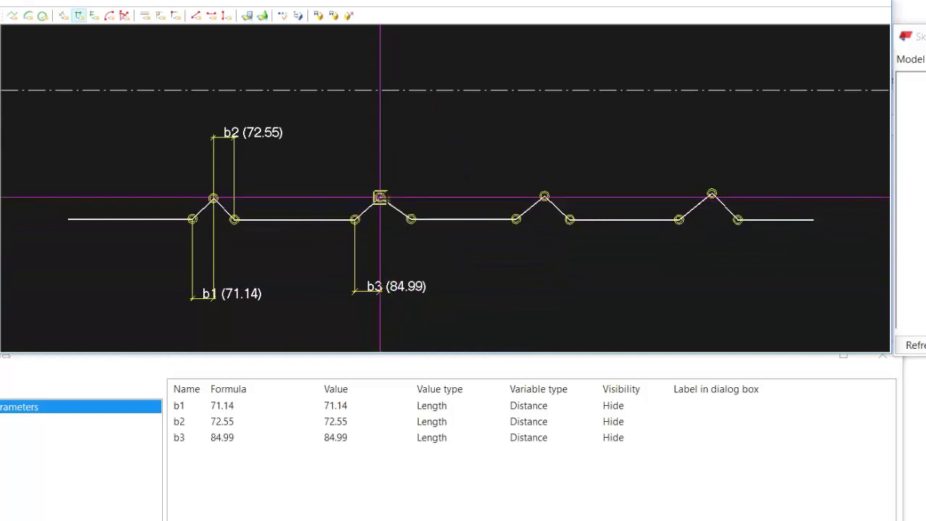
click(411, 218)
click(405, 159)
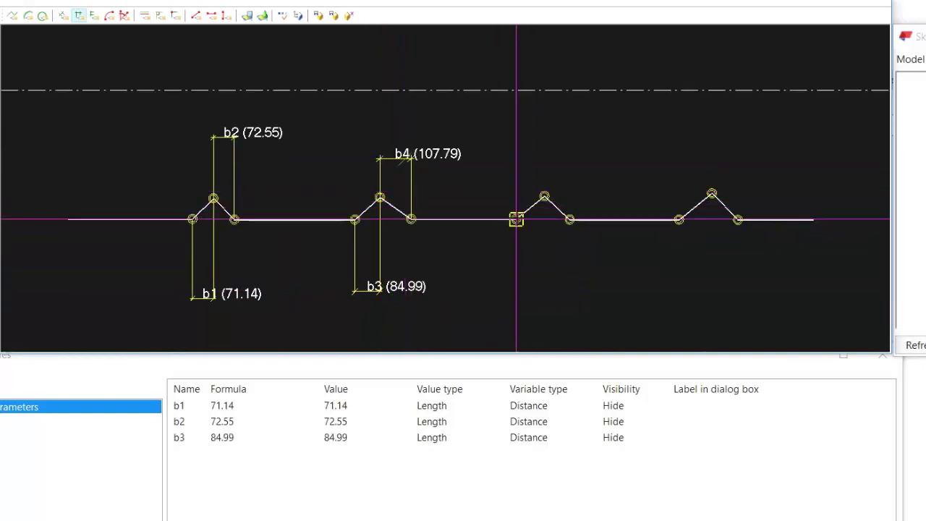
click(563, 211)
click(558, 284)
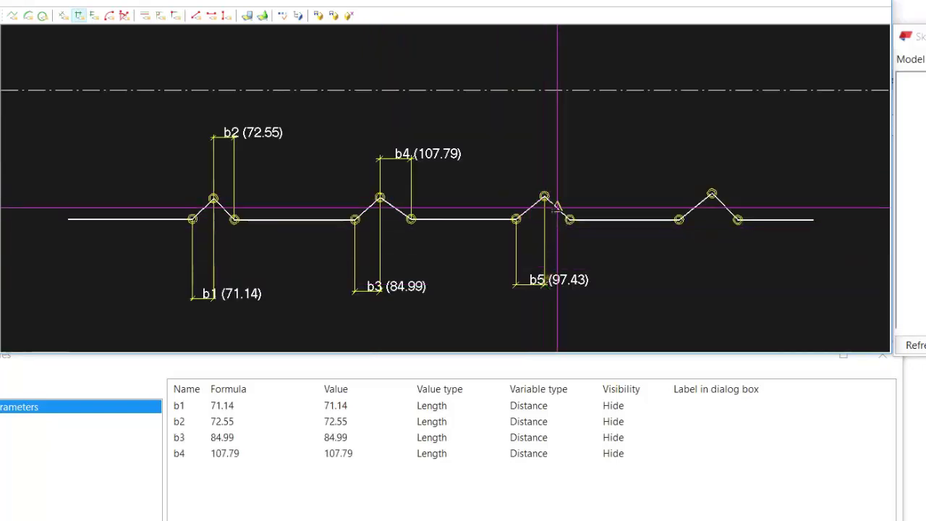
click(569, 220)
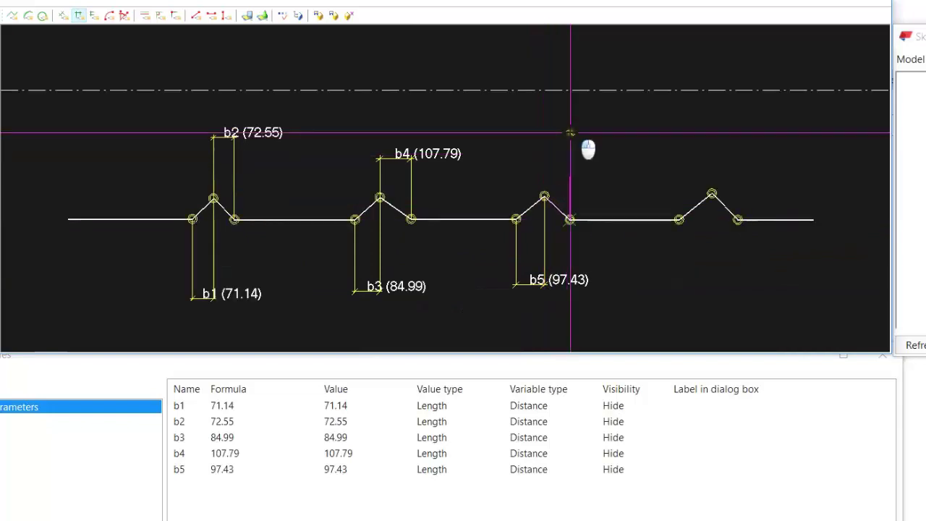
click(570, 132)
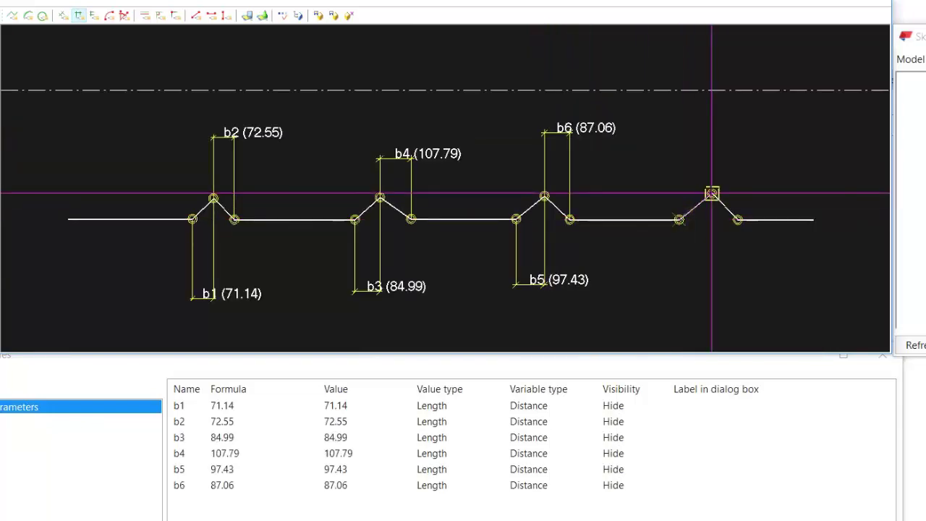
- Add horizontal distances across both halves of the fourth rib
click(711, 194)
click(718, 297)
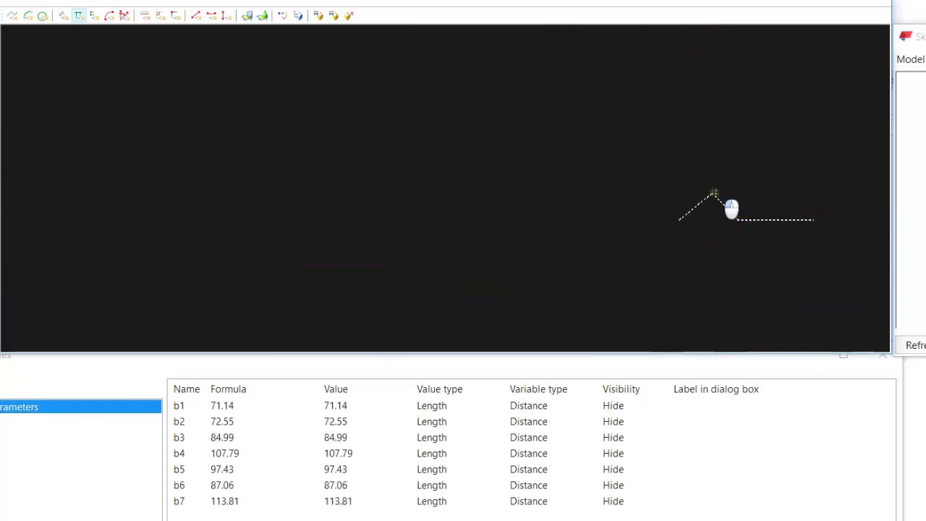
click(730, 208)
click(739, 136)
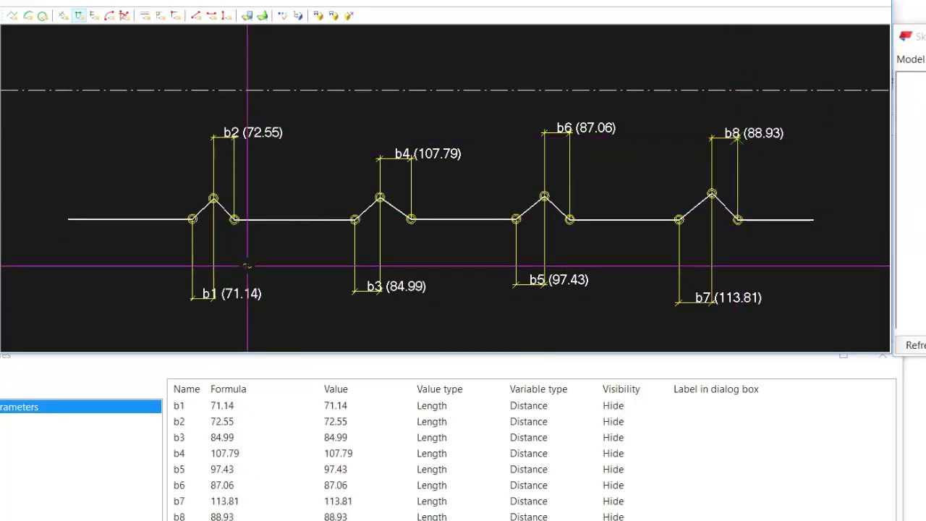
- Set the formula of distance b1 to 70 and end the horizontal distance command
double_click(232, 407)
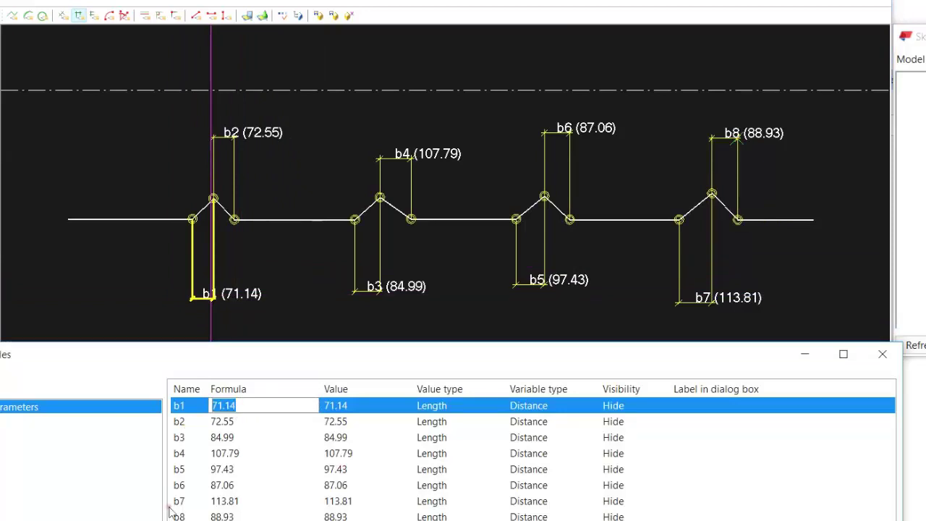
text(70)
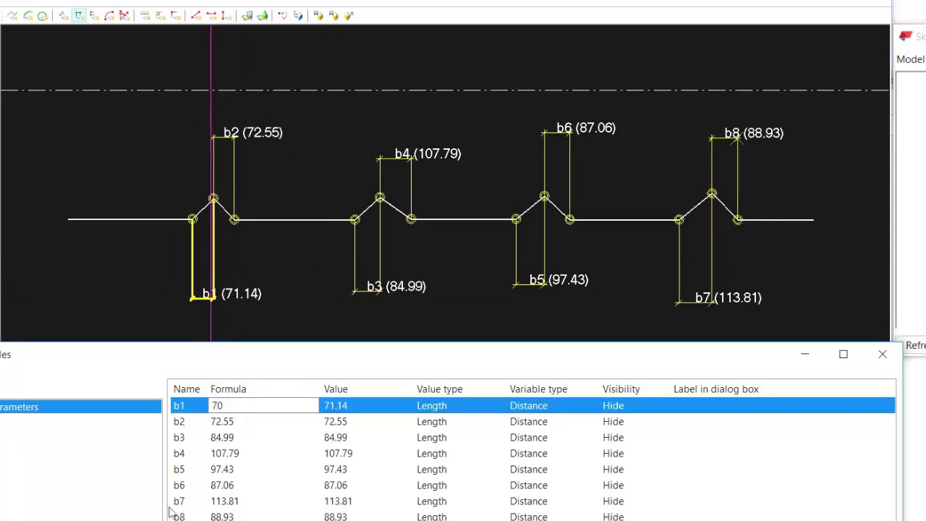
key(Return)
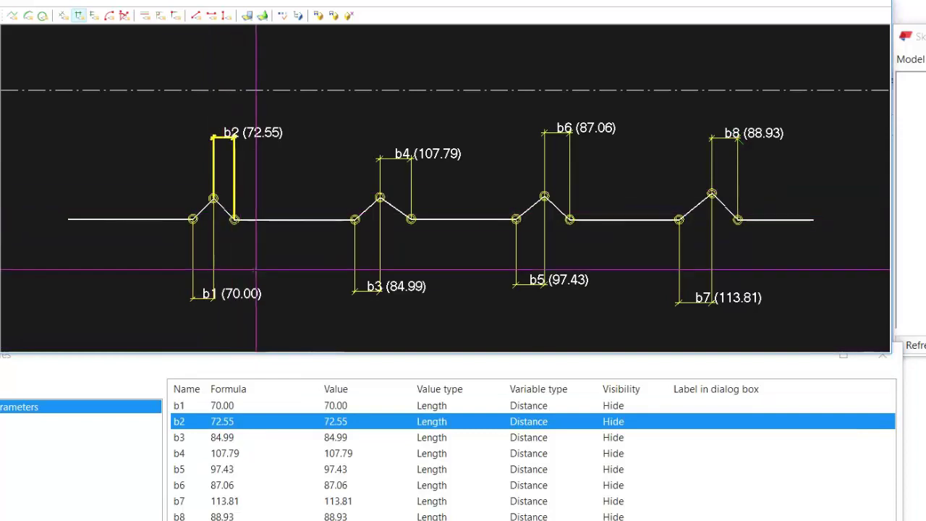
click(269, 207)
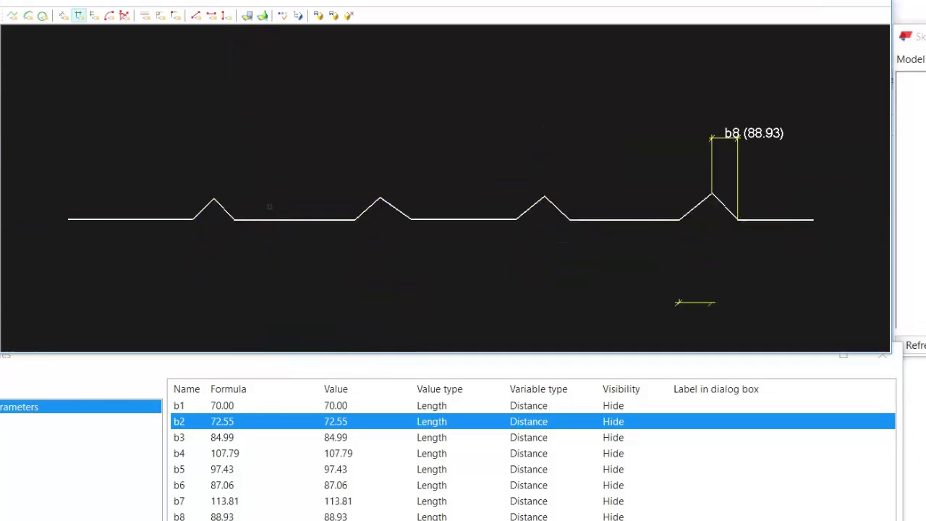
right_click(268, 155)
click(289, 167)
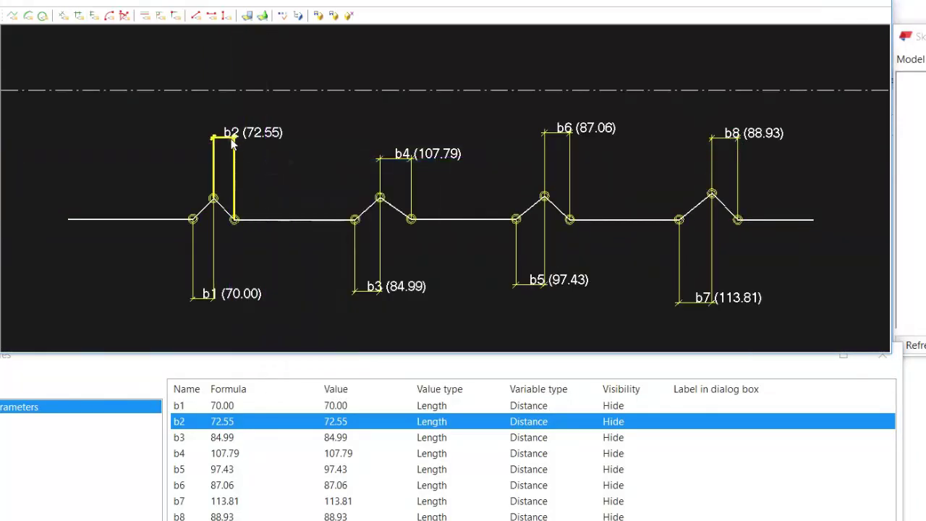
- Set the formulas of distances b2, b3, b4 and b5 to =b1
double_click(220, 421)
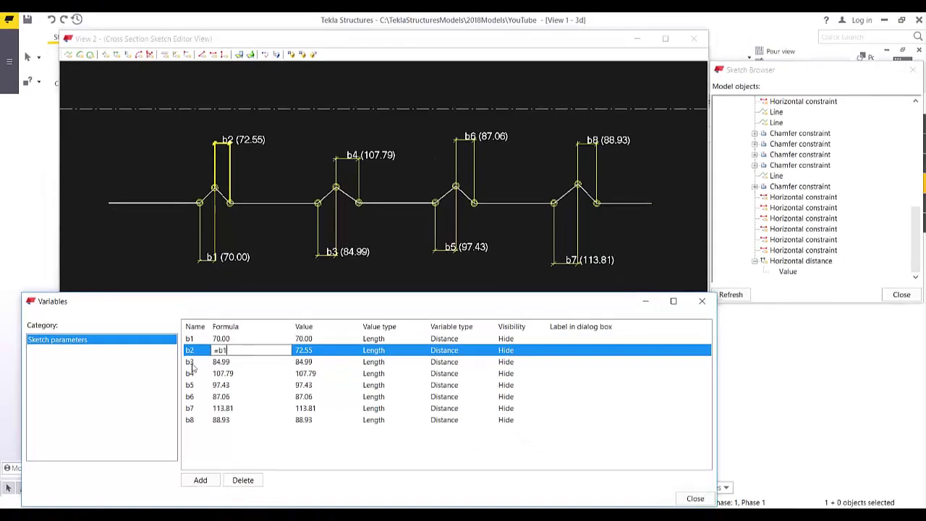
drag(226, 352, 196, 365)
click(229, 363)
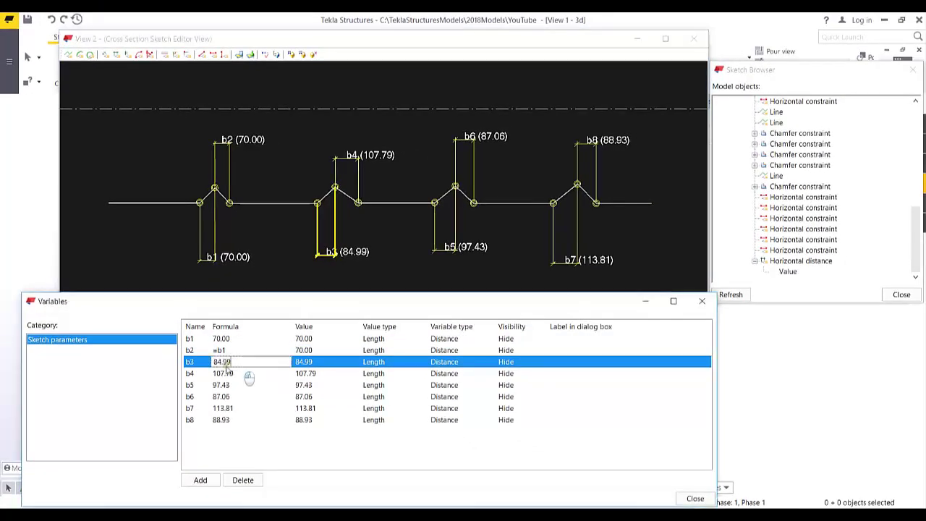
text(=b1)
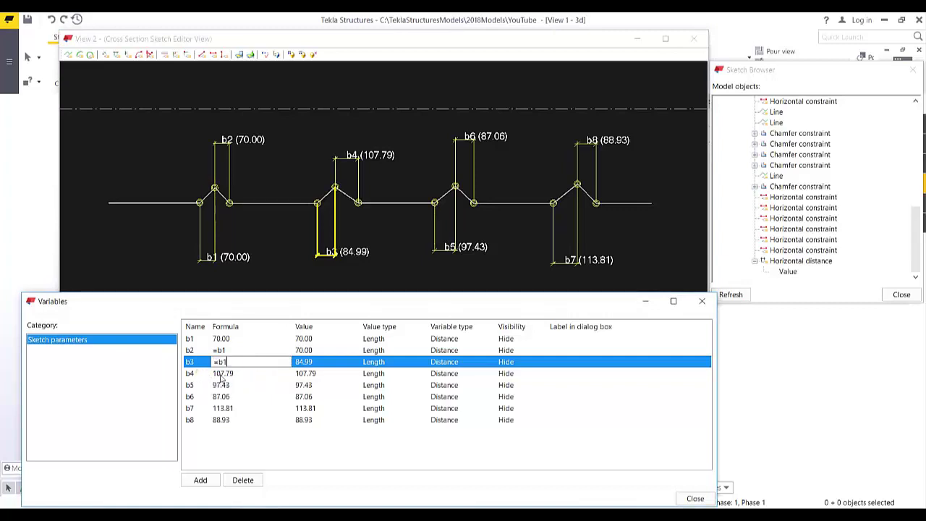
click(235, 374)
click(246, 375)
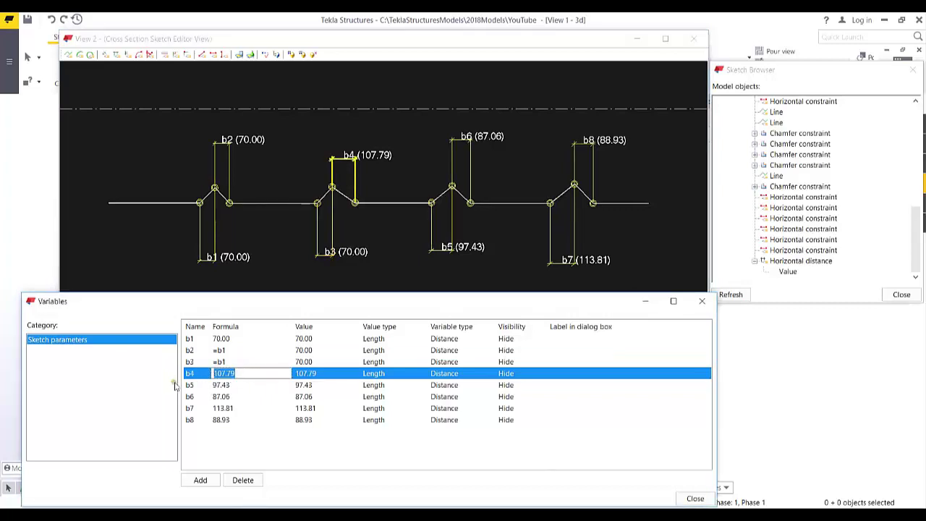
click(236, 386)
click(241, 388)
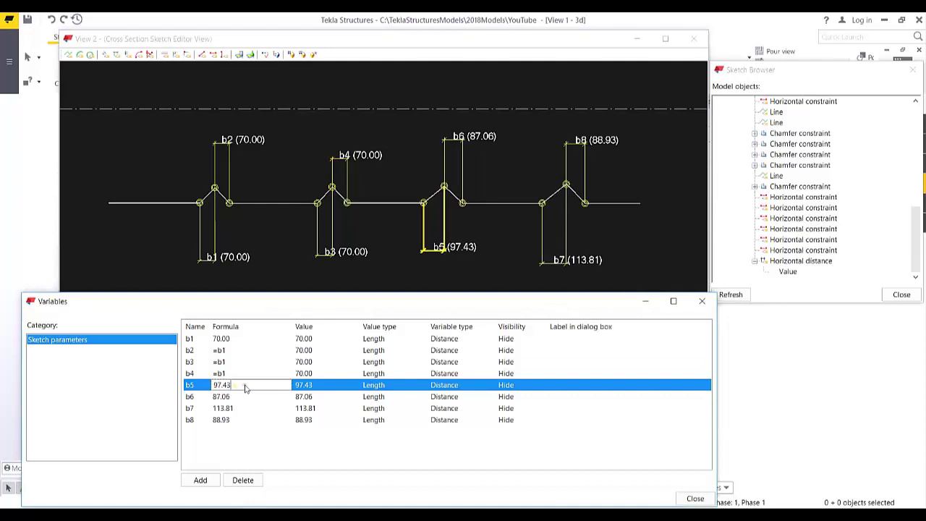
- Set the formulas of distances b6, b7 and b8 to =b1
click(240, 398)
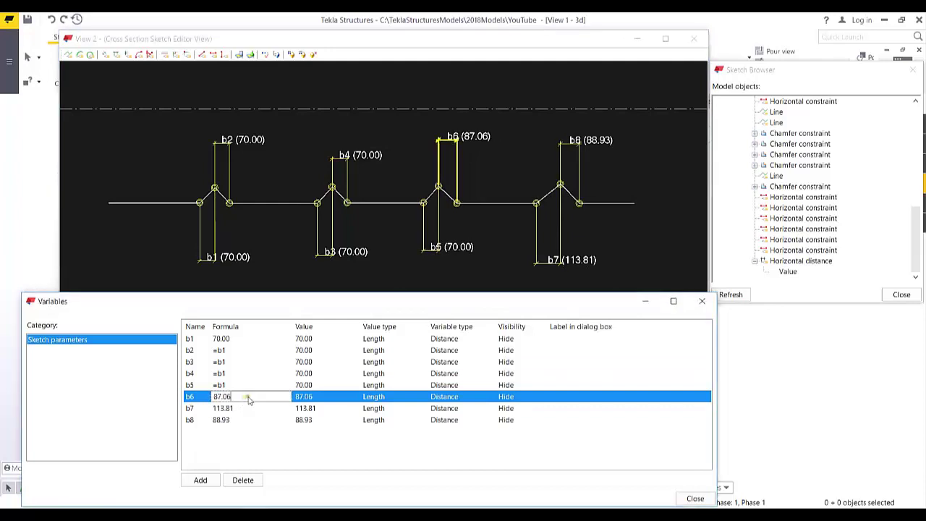
double_click(248, 400)
text(=b1)
click(243, 410)
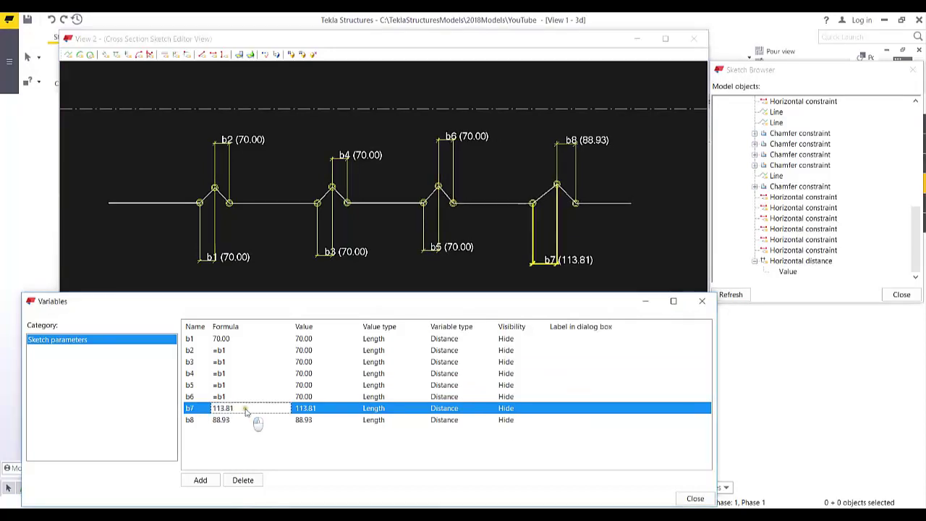
drag(247, 408, 201, 424)
click(237, 421)
click(240, 443)
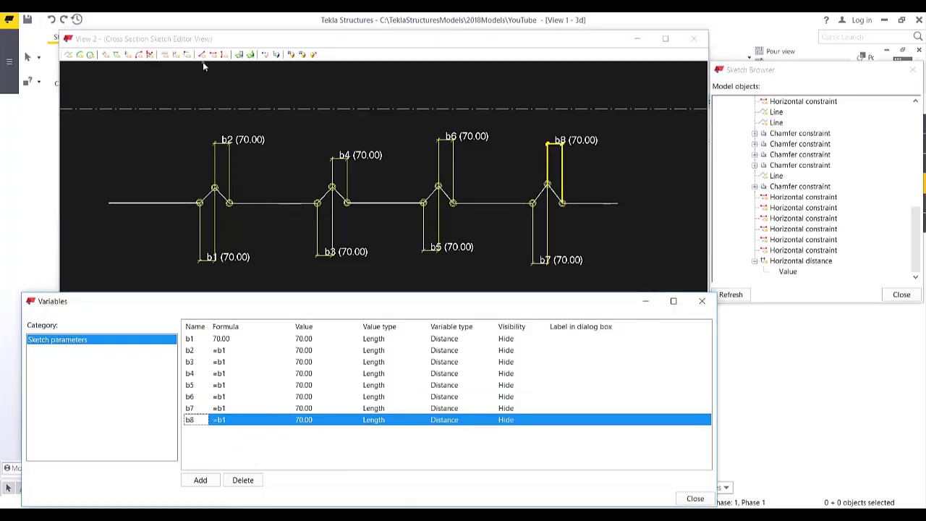
- Add sketch vertical distances between the first rib's peak and each of its two feet
click(127, 56)
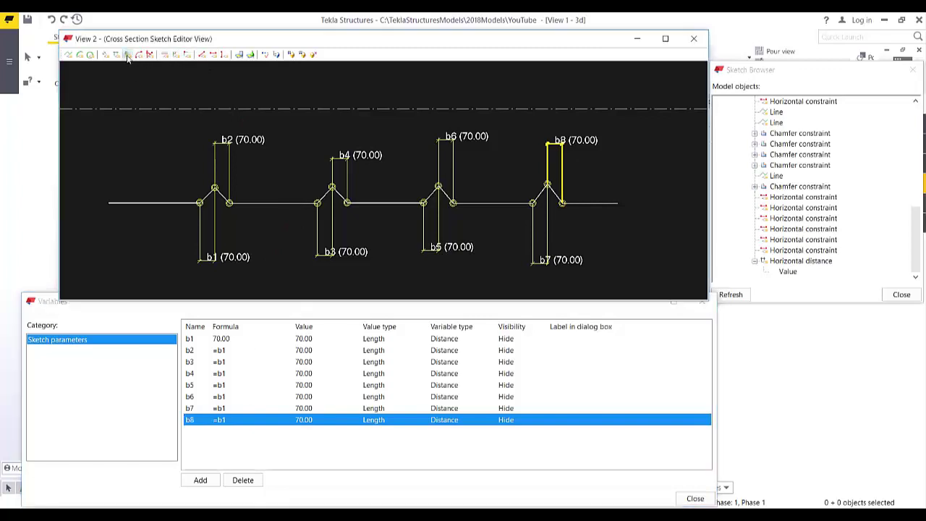
click(215, 187)
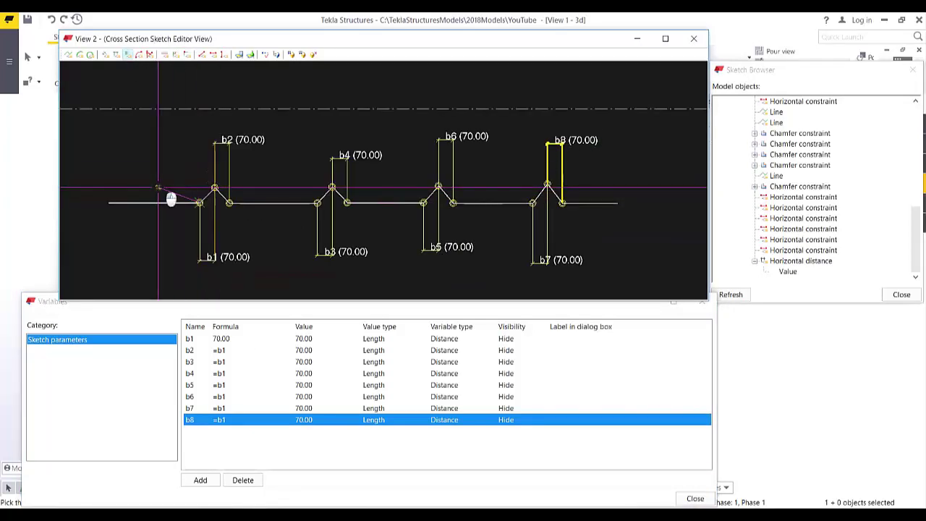
click(157, 187)
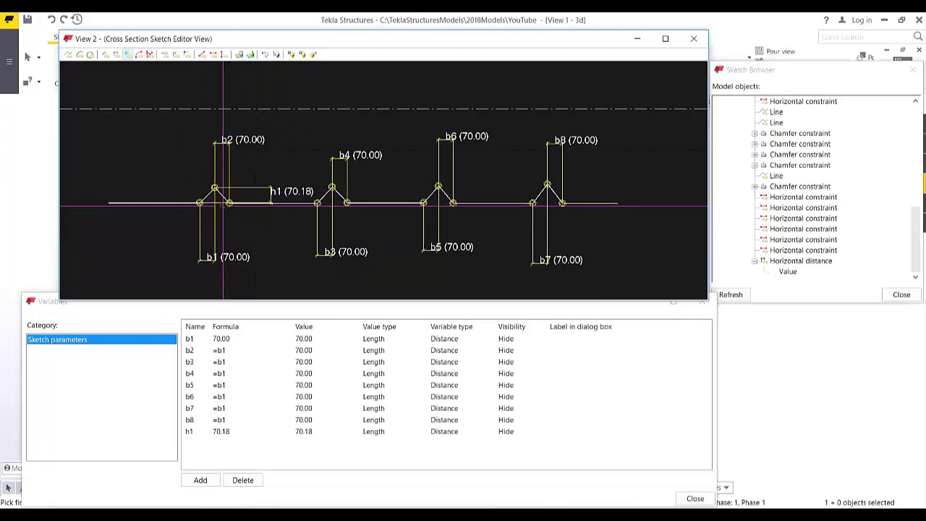
click(109, 202)
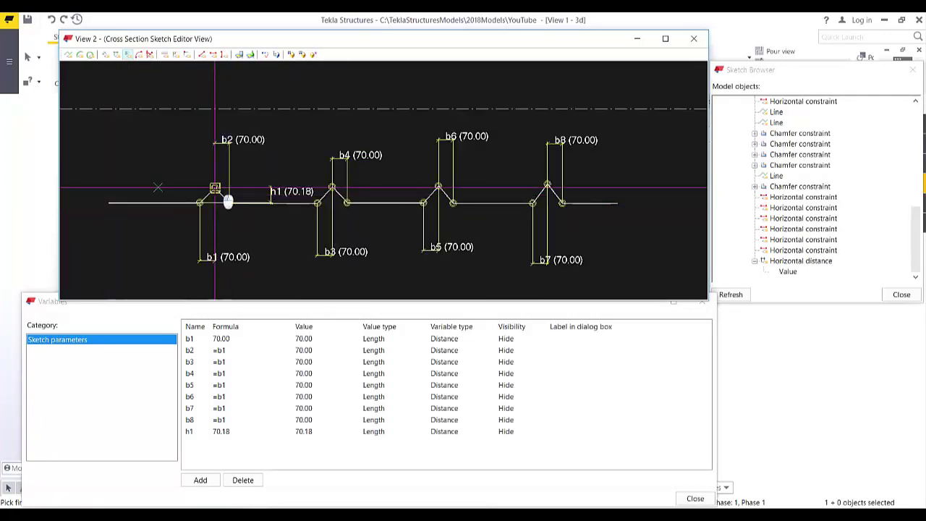
click(215, 188)
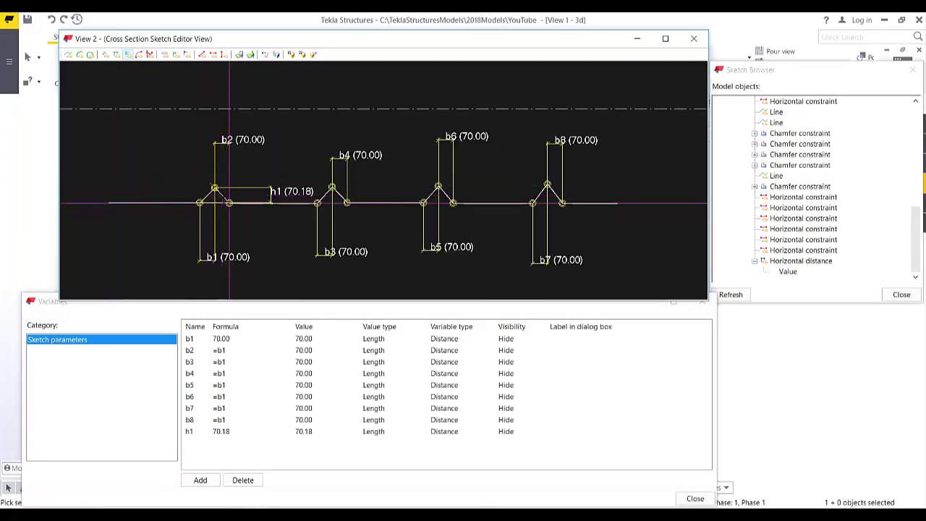
click(145, 209)
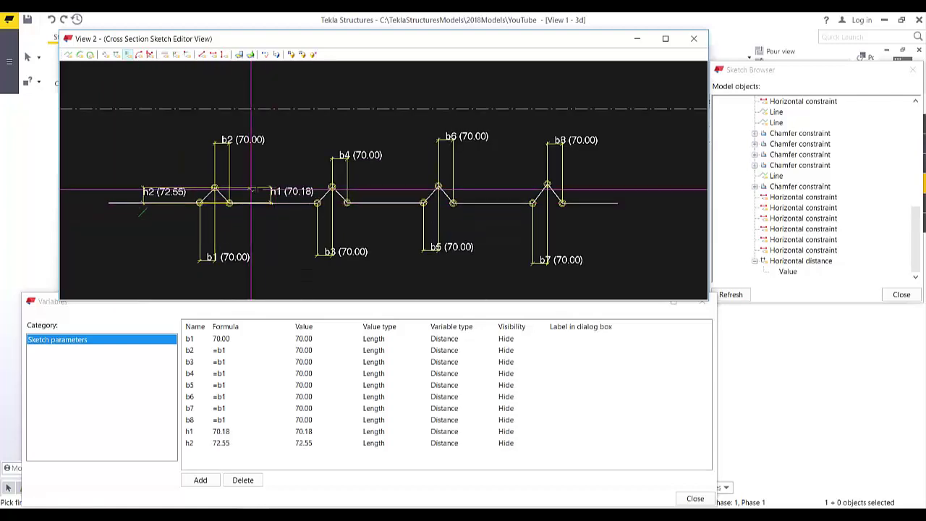
- Add vertical distances from peak to both feet on the second, third and fourth ribs, and end the vertical distance command
click(317, 203)
click(332, 187)
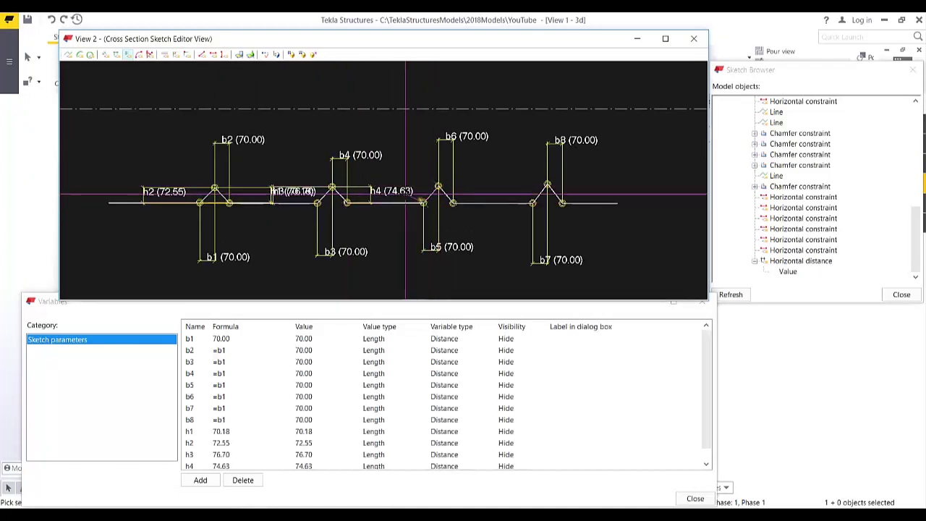
click(469, 192)
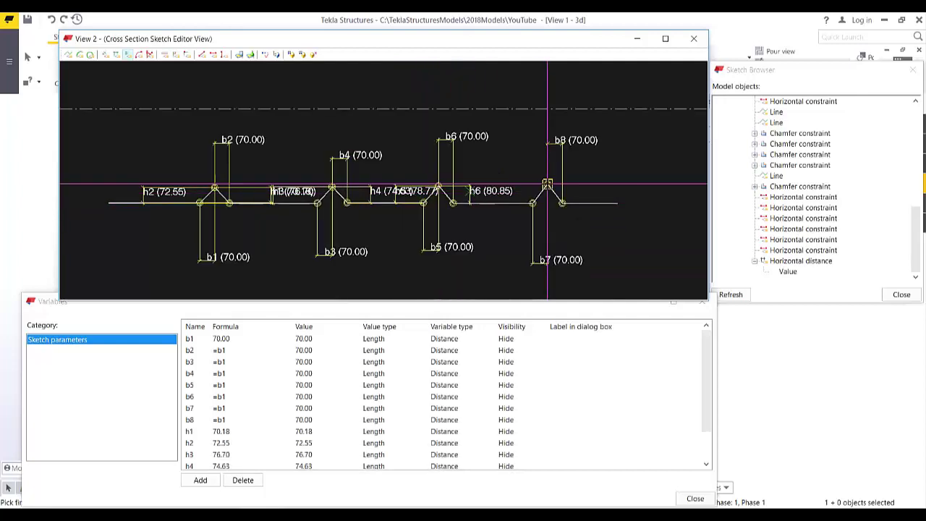
click(547, 185)
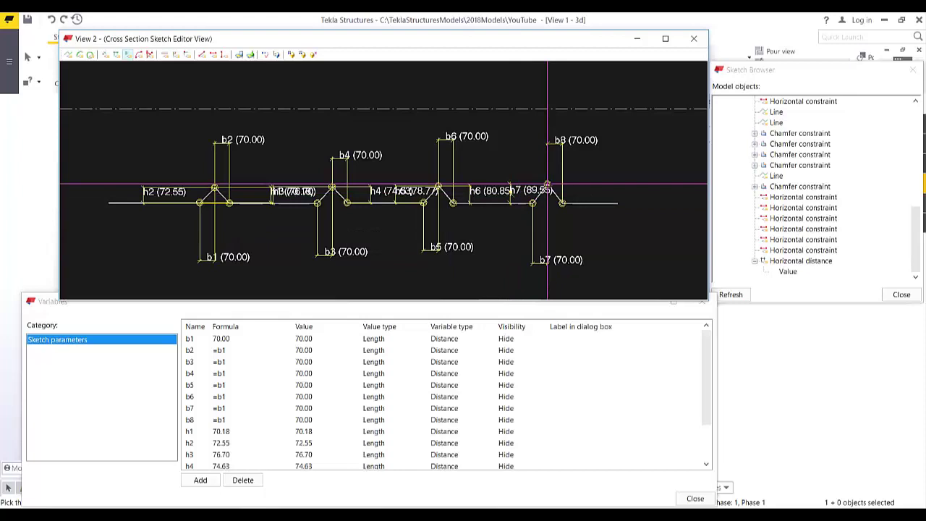
click(619, 203)
right_click(247, 156)
click(268, 161)
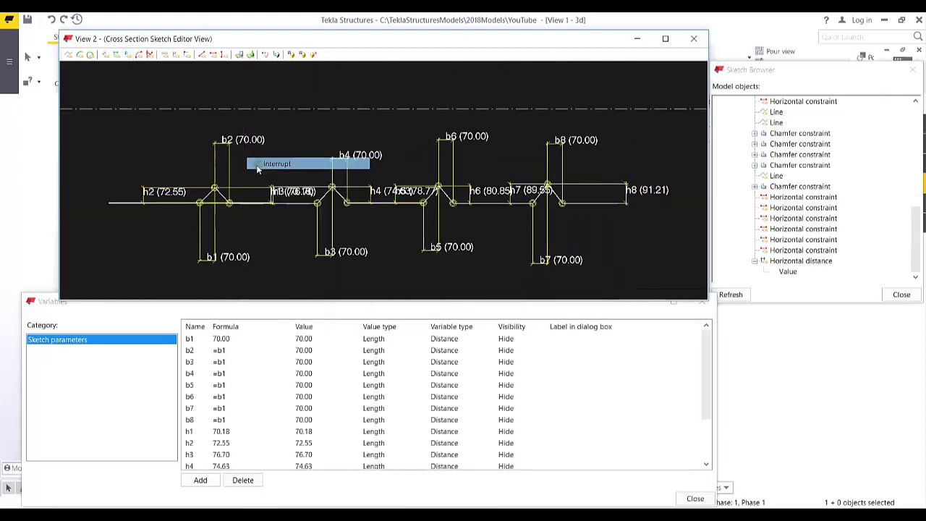
scroll(235, 403, down, 2)
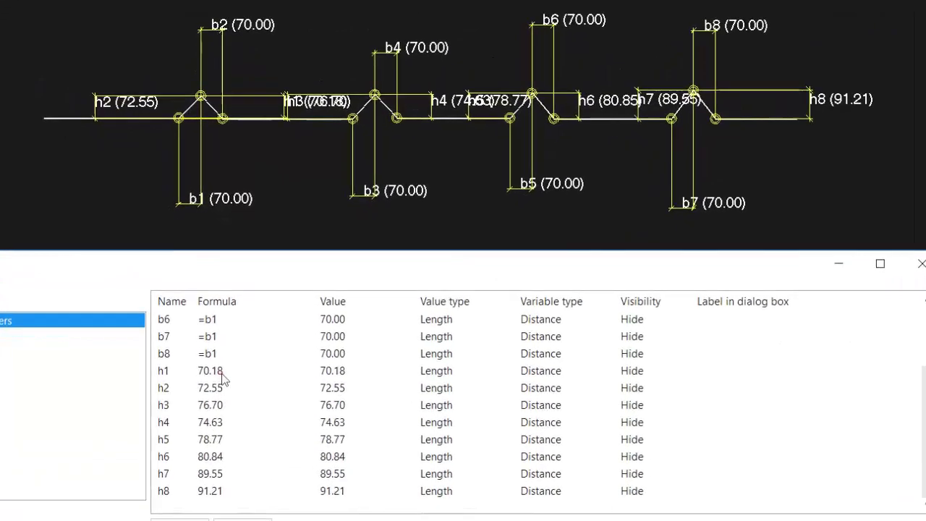
- Set the height distance h1 to 60 and the formula of h2 to =h1
double_click(231, 374)
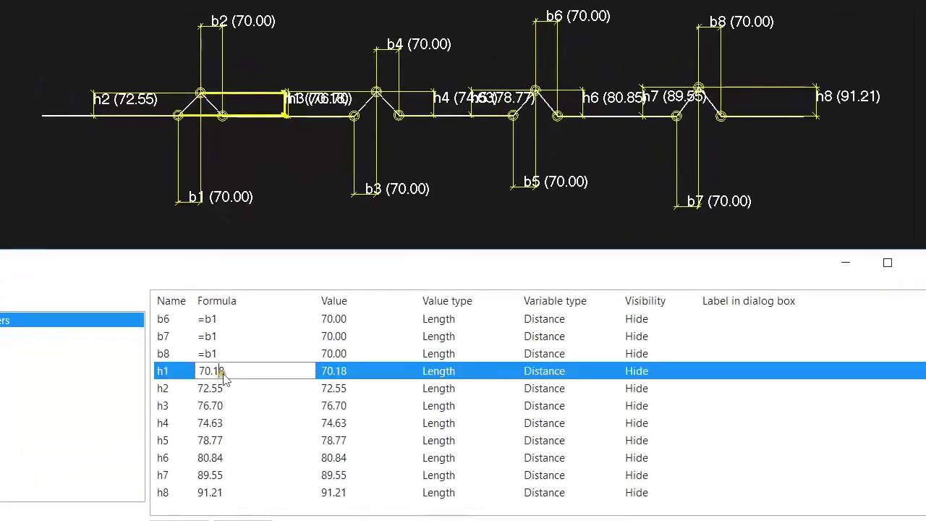
drag(234, 371, 166, 397)
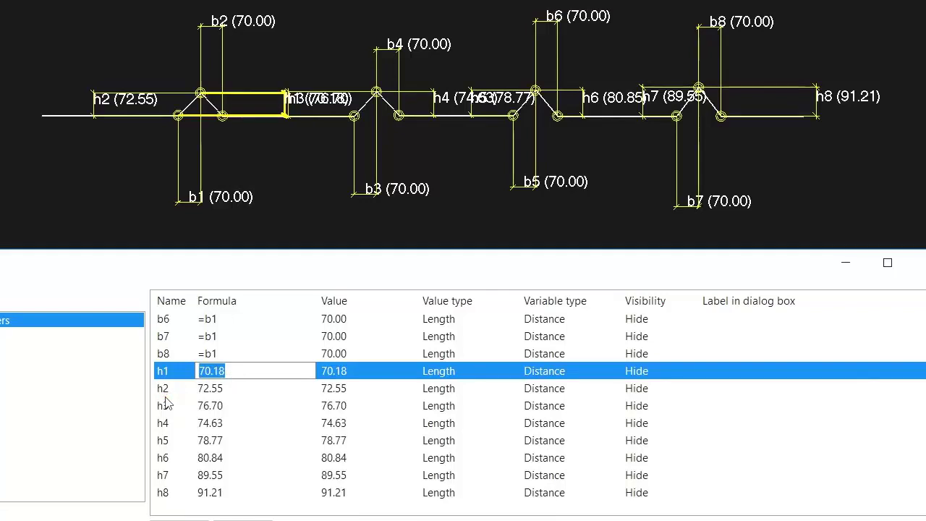
key(Return)
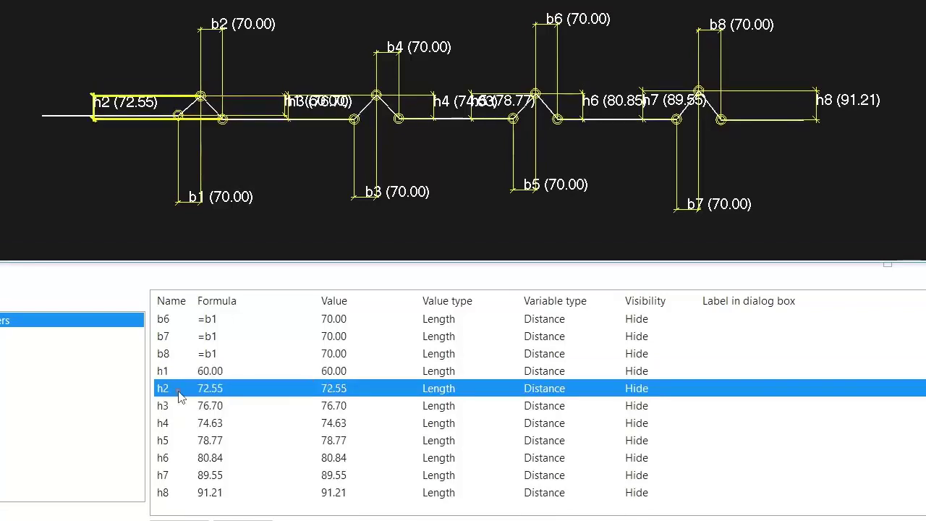
click(217, 389)
key(ctrl+a)
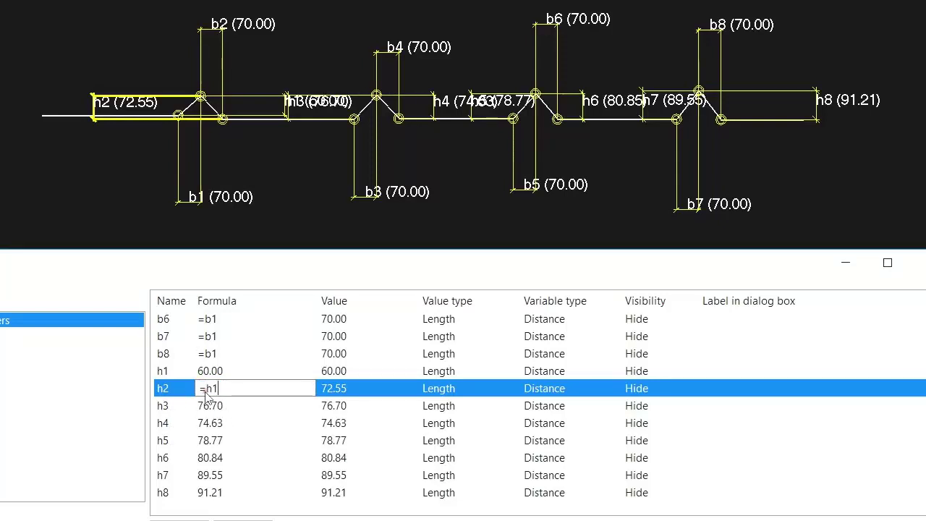
drag(224, 391, 177, 492)
- Set the formulas of height distances h3, h4, h5 and h6 to =h1
click(229, 407)
text(=h1)
click(224, 425)
text(=h1)
click(220, 442)
text(=h1)
click(225, 459)
text(=h1)
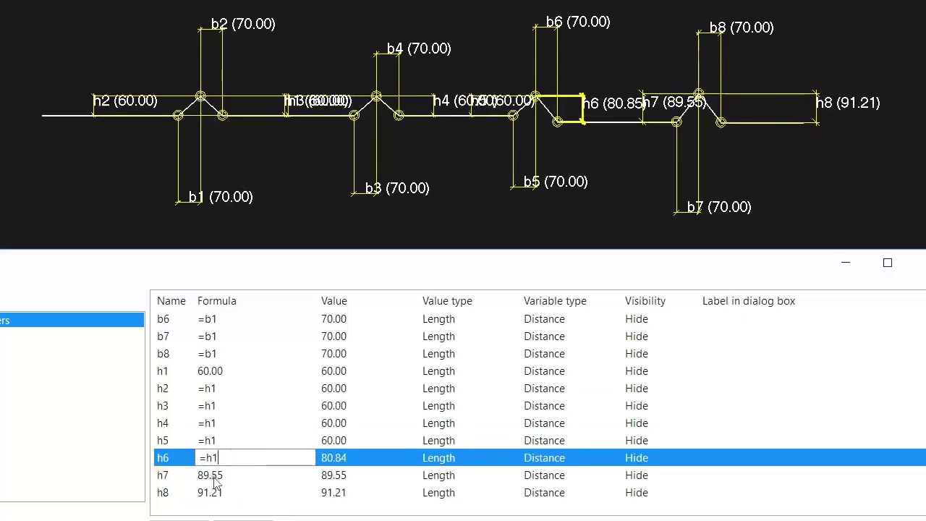
- Set the formulas of height distances h7 and h8 to =h1
click(220, 481)
drag(242, 479, 177, 499)
text(=h1)
click(217, 496)
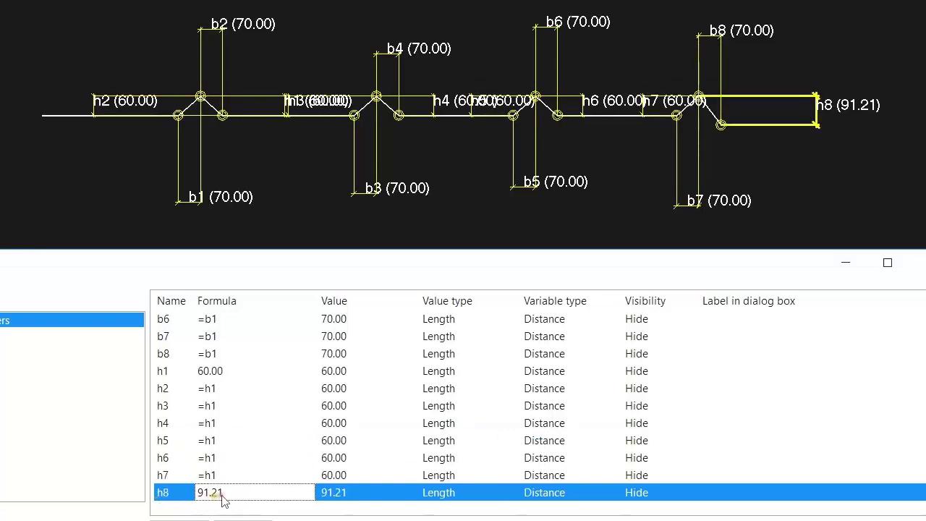
drag(241, 497, 144, 510)
text(=h1)
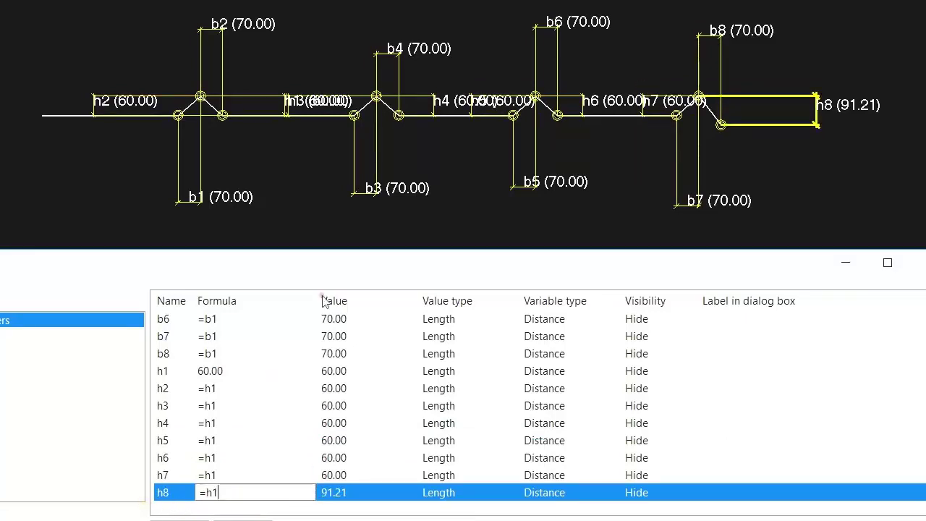
click(436, 211)
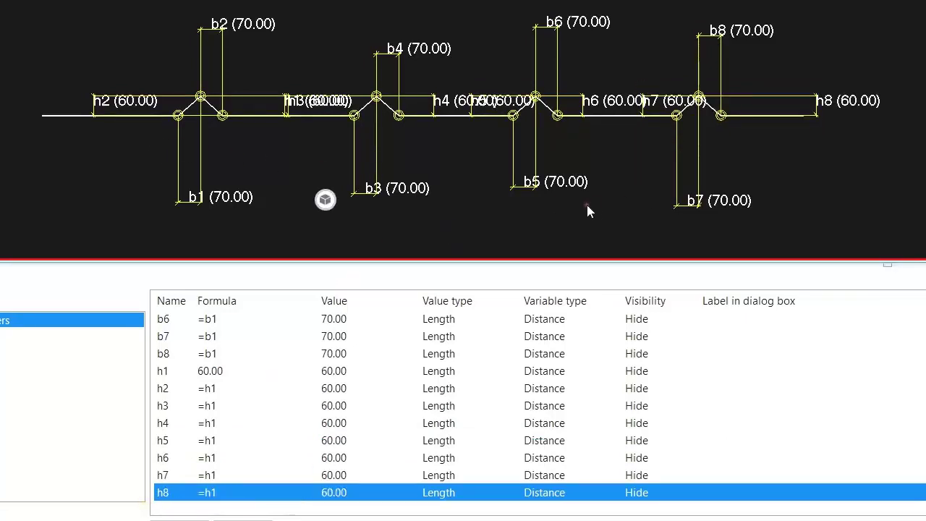
- Add sketch horizontal distances along all five flat segments: both outer ends and the three flats between neighbouring ribs
middle_drag(520, 180, 548, 148)
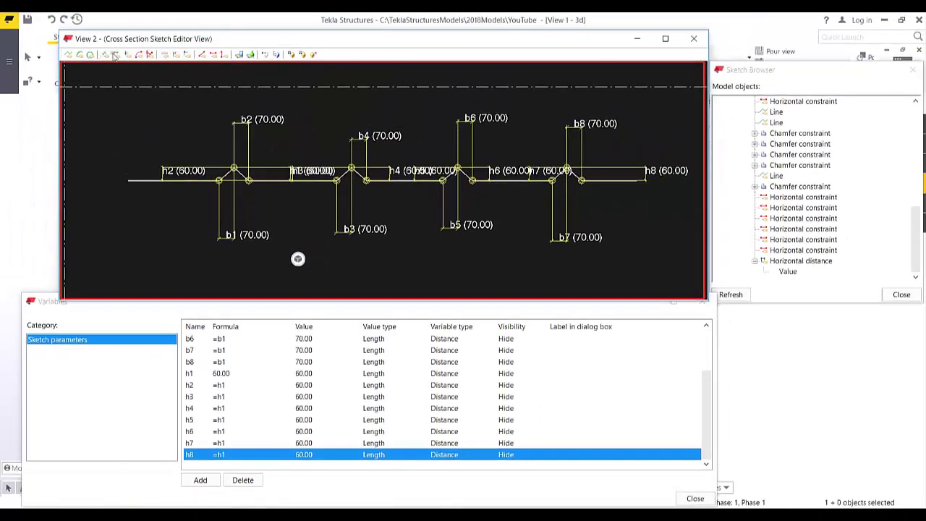
click(116, 55)
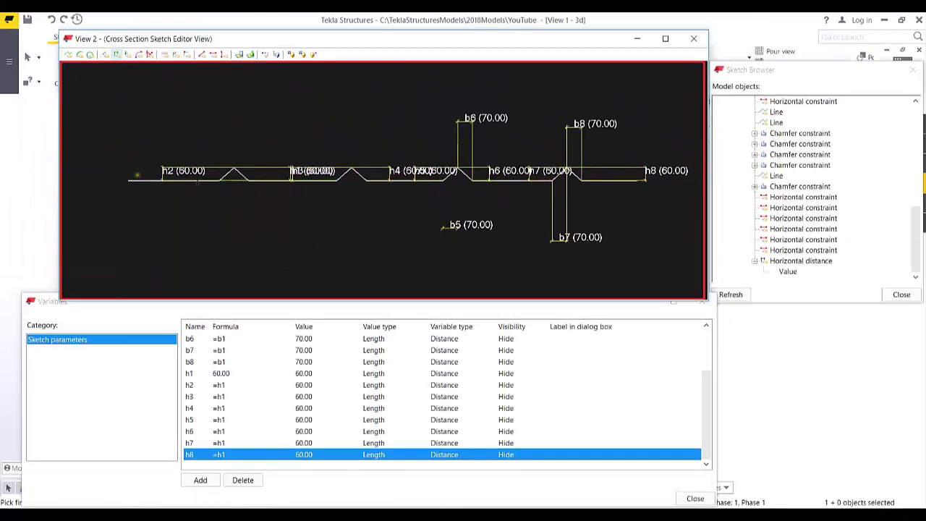
click(180, 244)
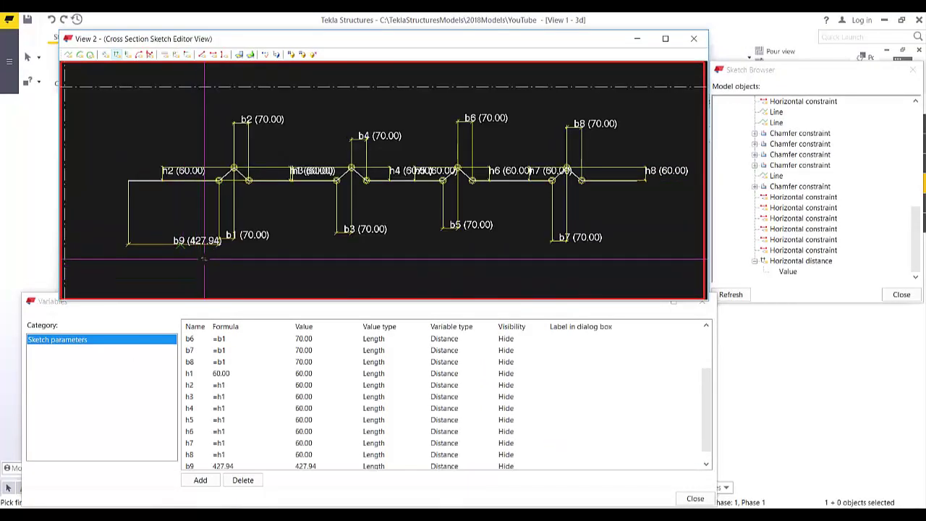
click(248, 180)
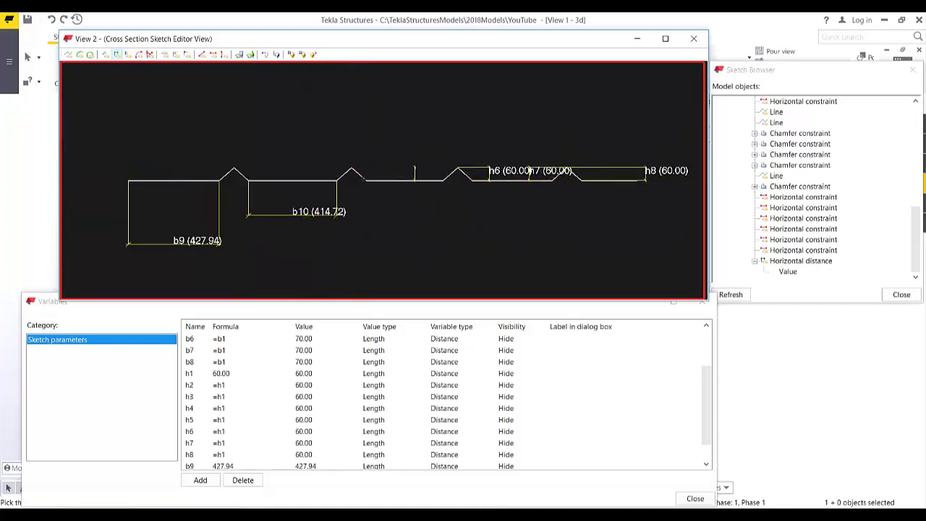
click(443, 180)
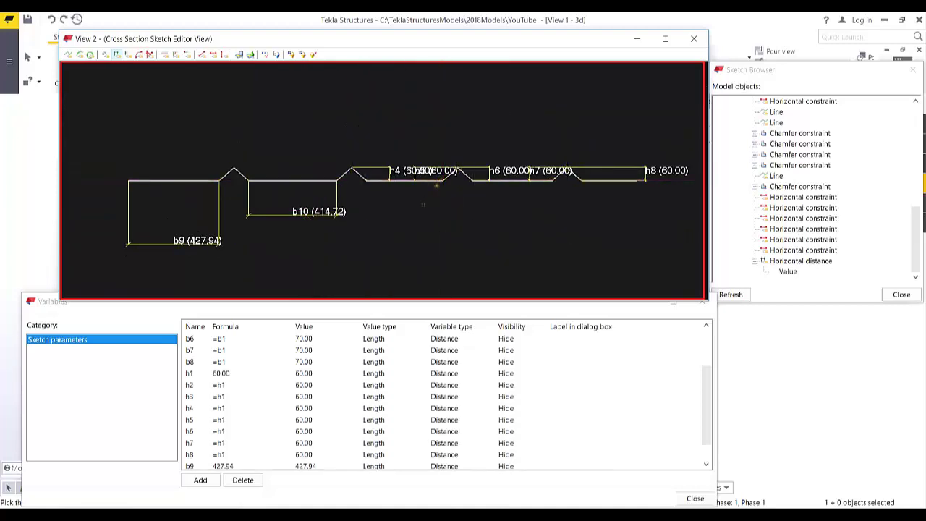
click(551, 181)
click(582, 180)
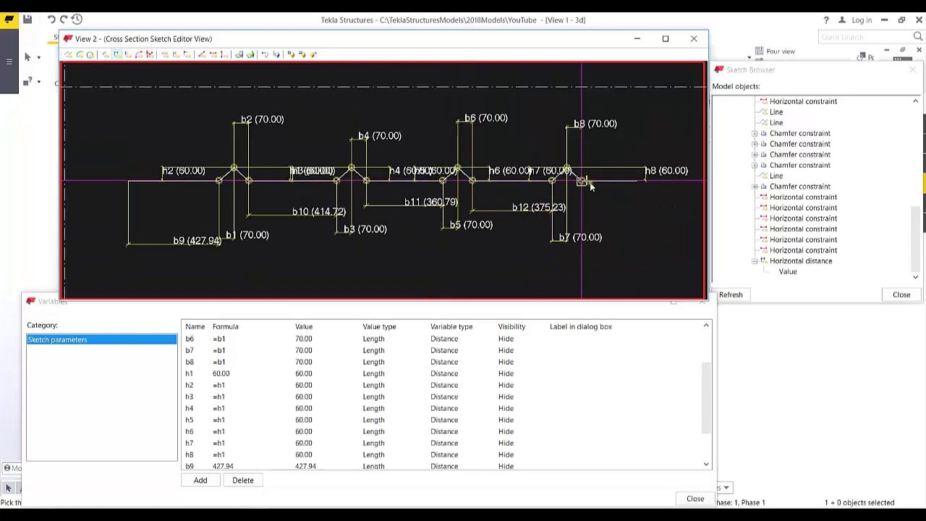
middle_click(631, 185)
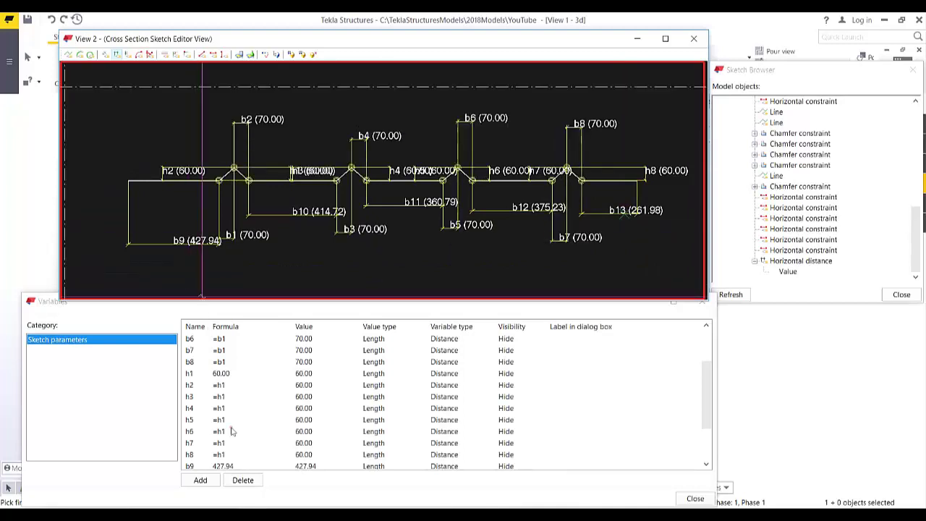
- Set the first flat's distance b9 to 100 and the formula of b10 to =b9*2
scroll(238, 451, down, 2)
click(233, 409)
double_click(232, 409)
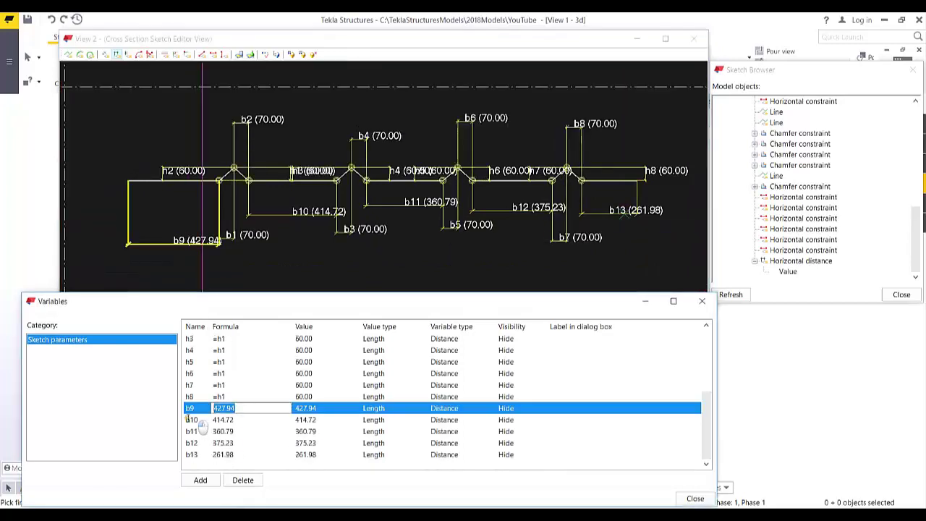
text(100)
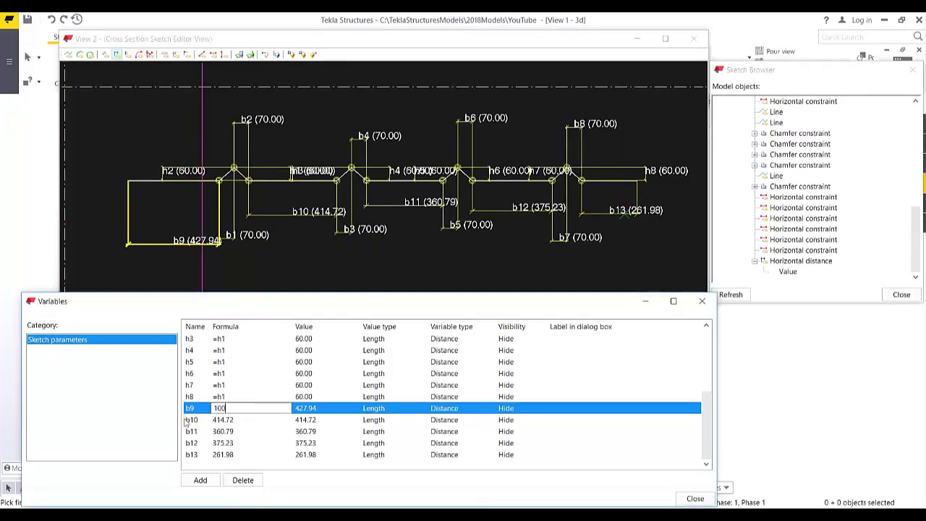
click(186, 422)
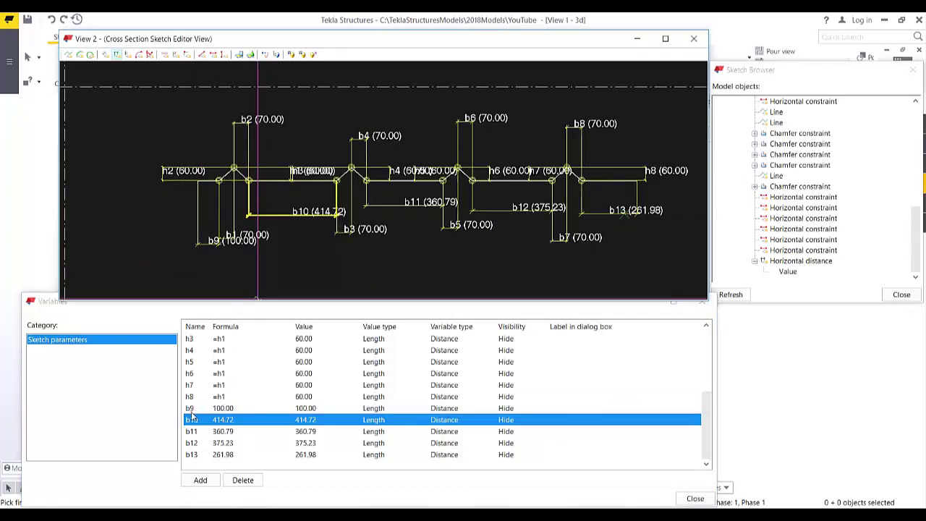
click(231, 422)
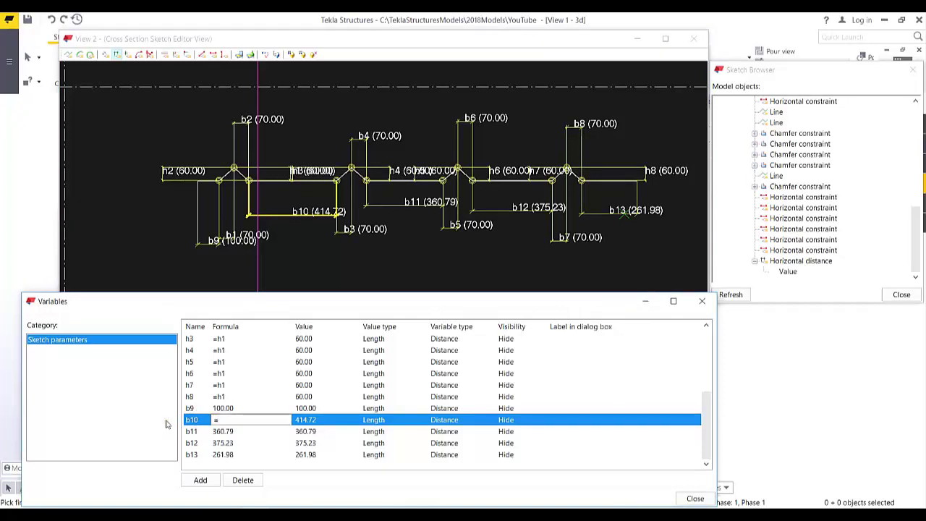
text(=b9*2)
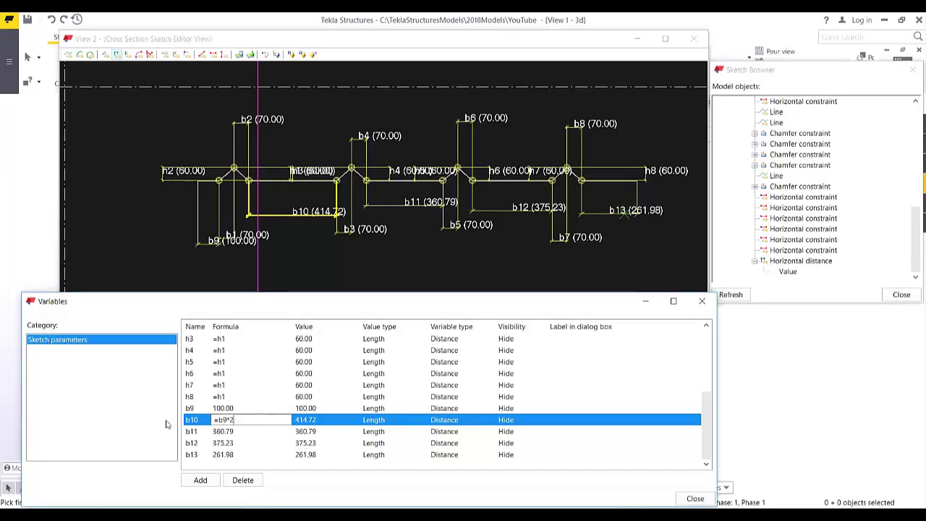
key(Return)
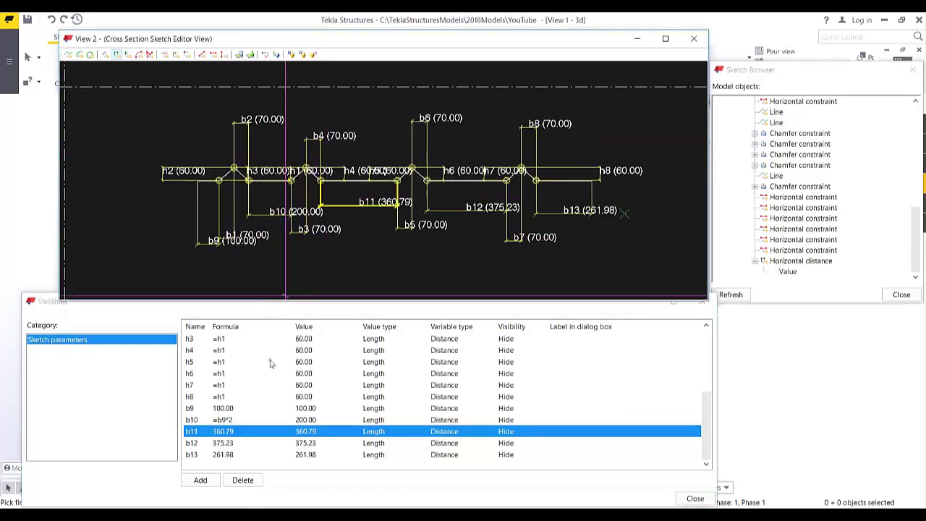
- Set the formulas of distances b11 and b12 to =b9*2
click(231, 431)
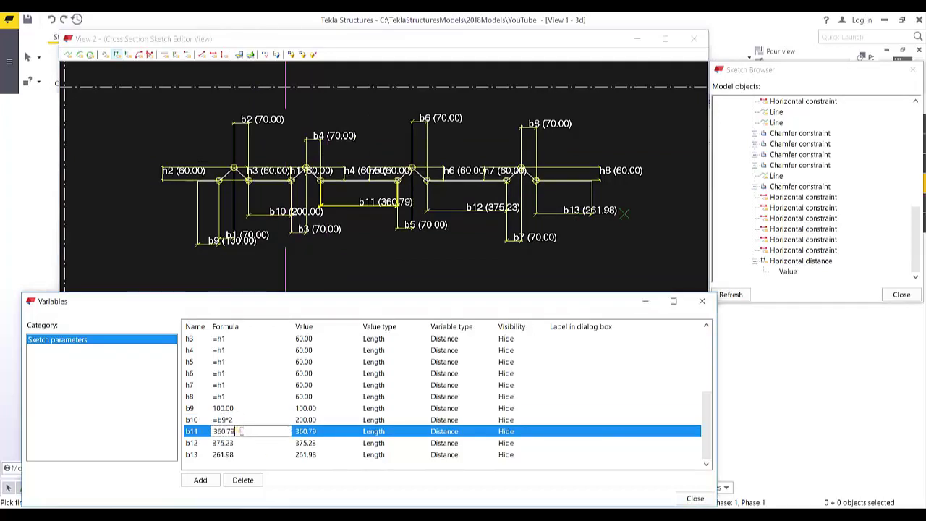
drag(243, 437, 187, 431)
text(=b9*2)
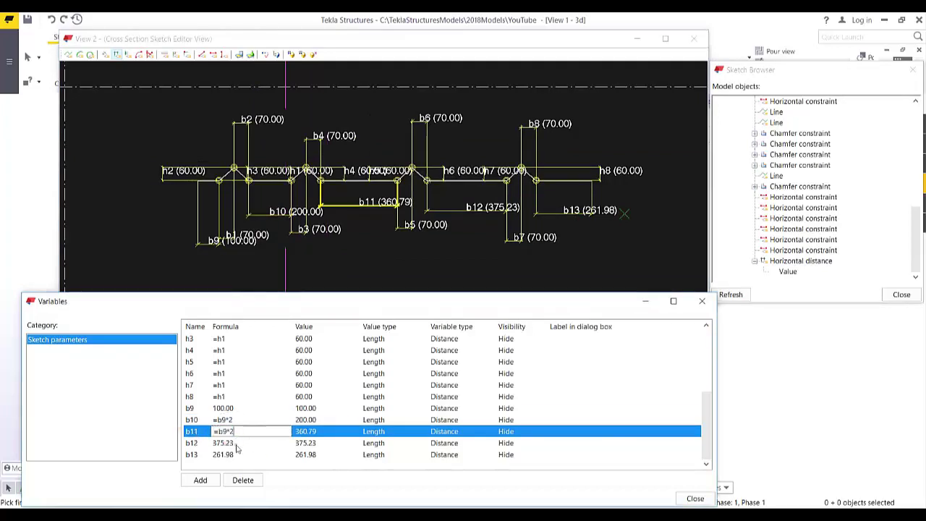
click(236, 442)
click(239, 443)
text(=b9*2)
mouse_move(239, 442)
mouse_down()
mouse_move(189, 442)
mouse_move(190, 468)
mouse_up()
- Set the formula of the last flat's distance b13 to =b9 and end the horizontal distance command
click(233, 454)
click(238, 454)
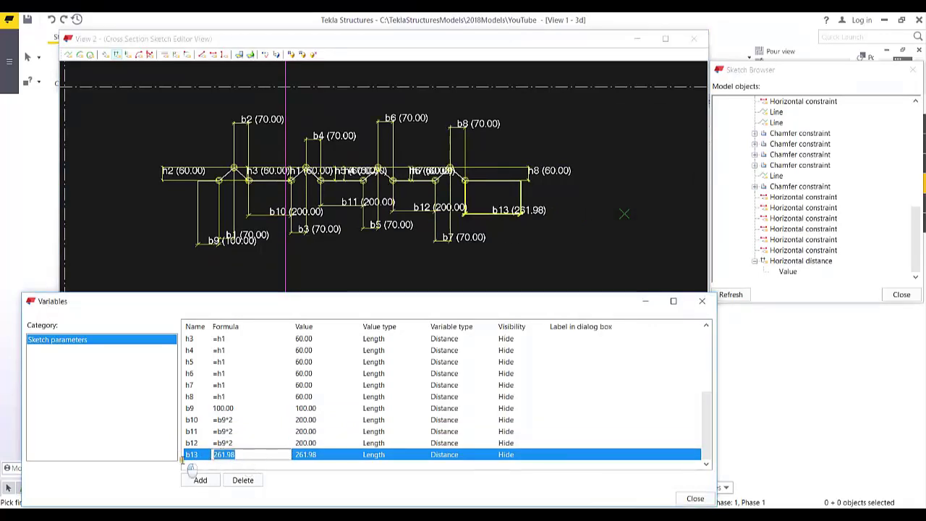
text(=b9*2)
key(Return)
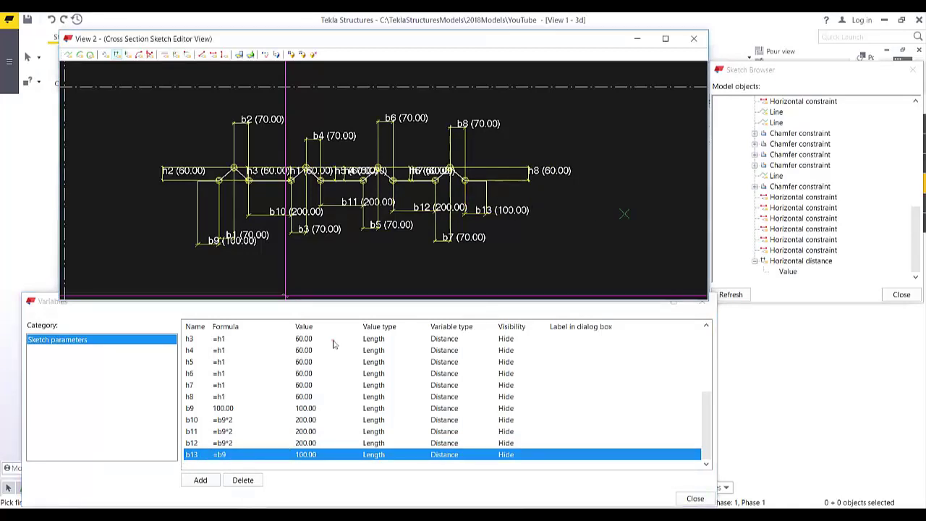
right_click(409, 139)
click(424, 147)
- Change the chamfer at the first rib's peak to the arc type, rounding the rib through its peak
scroll(375, 165, up, 5)
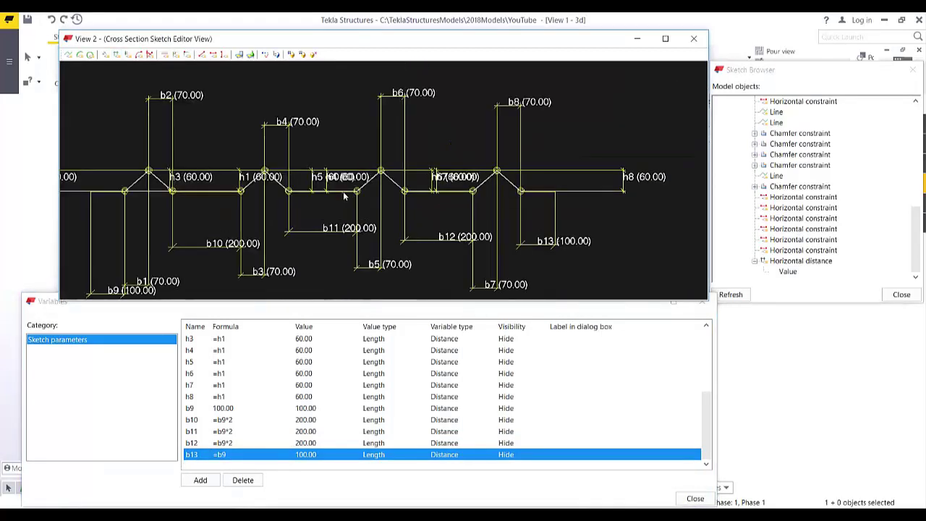
scroll(343, 195, down, 2)
middle_drag(348, 211, 368, 202)
scroll(170, 187, up, 3)
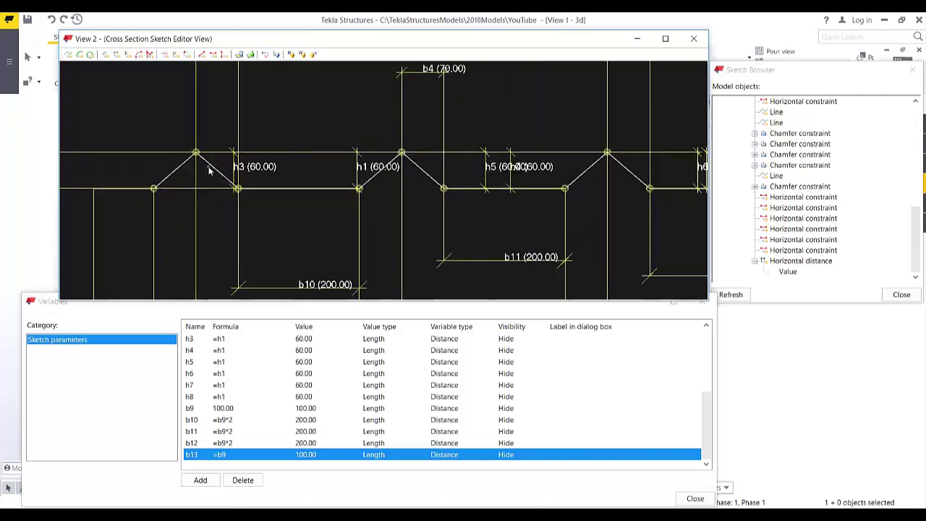
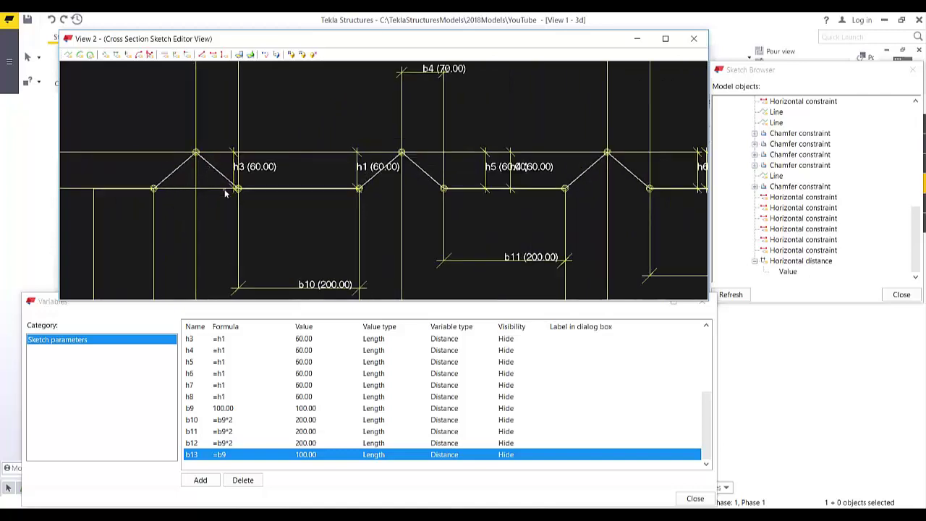
scroll(278, 208, down, 2)
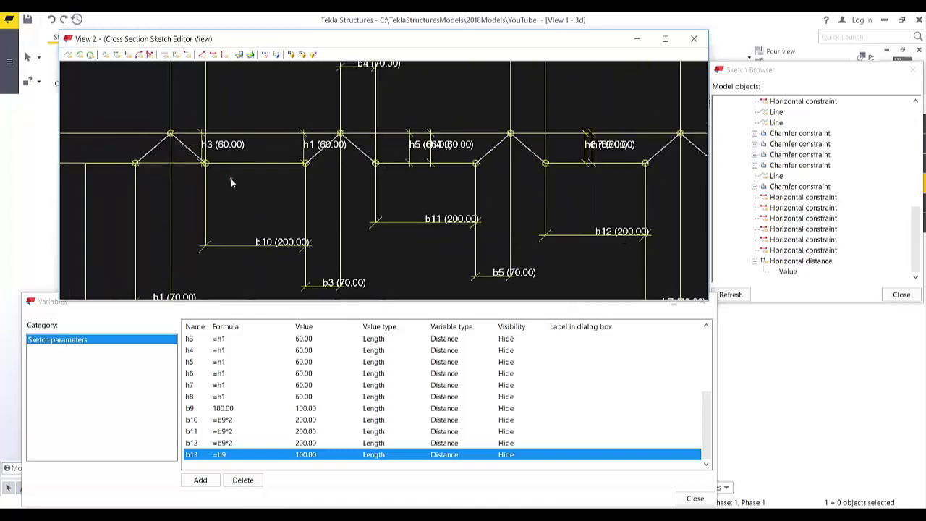
click(177, 138)
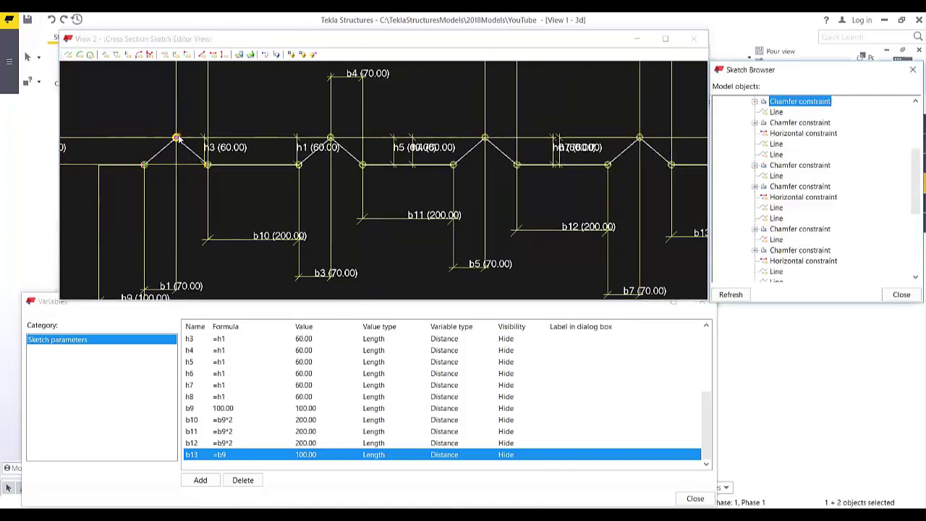
double_click(177, 138)
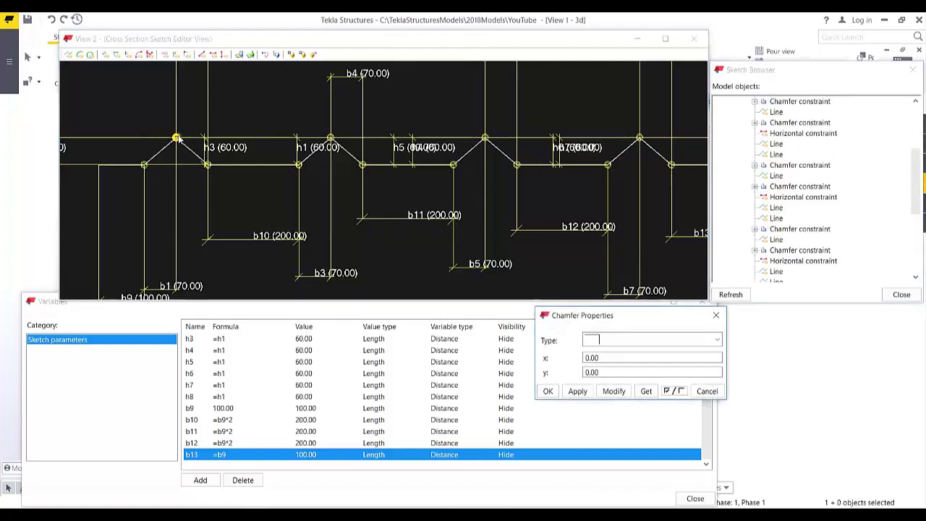
click(625, 338)
click(606, 404)
click(614, 392)
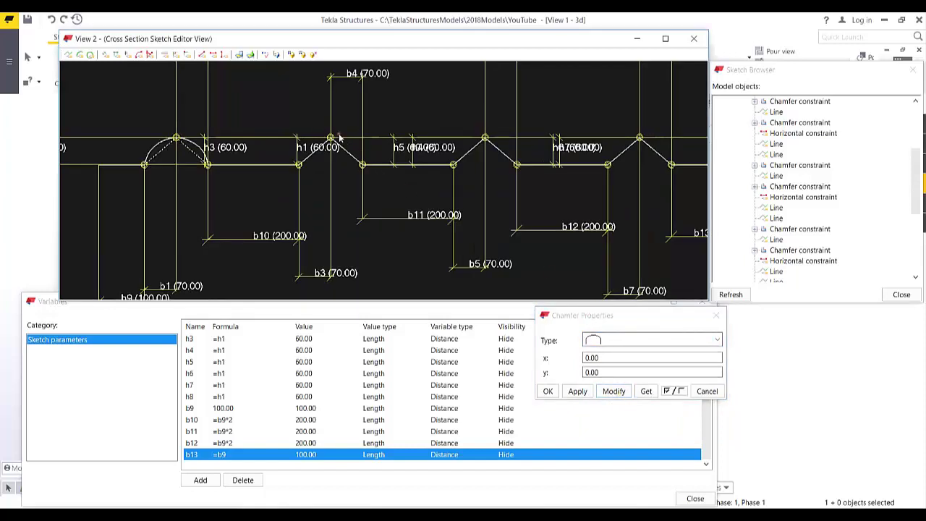
- Apply the same arc chamfer type to the peaks of the second and third ribs
click(331, 138)
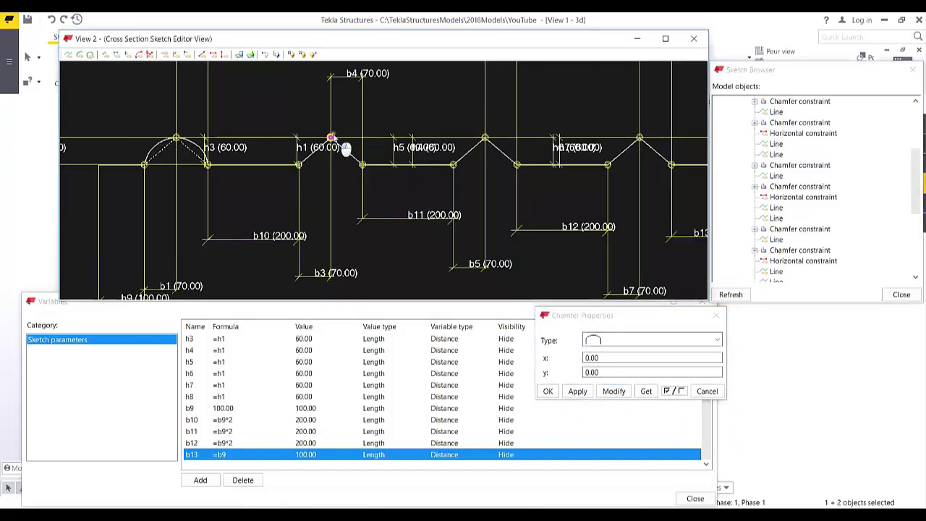
click(613, 392)
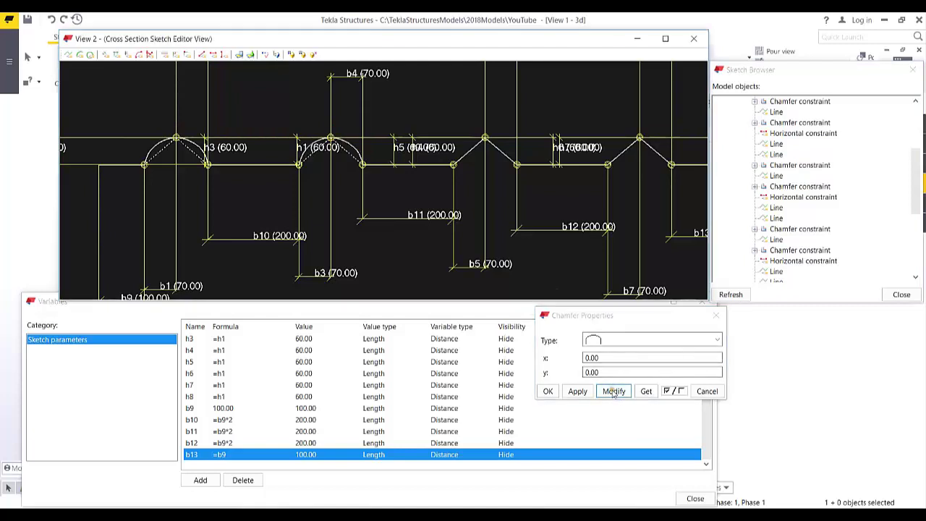
click(484, 138)
click(624, 394)
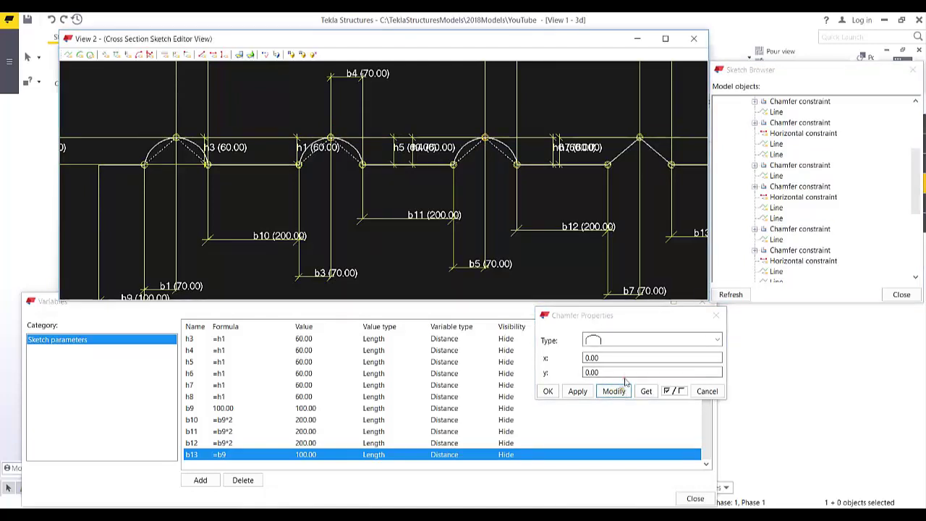
- Apply the arc chamfer type to the fourth rib's peak
click(641, 137)
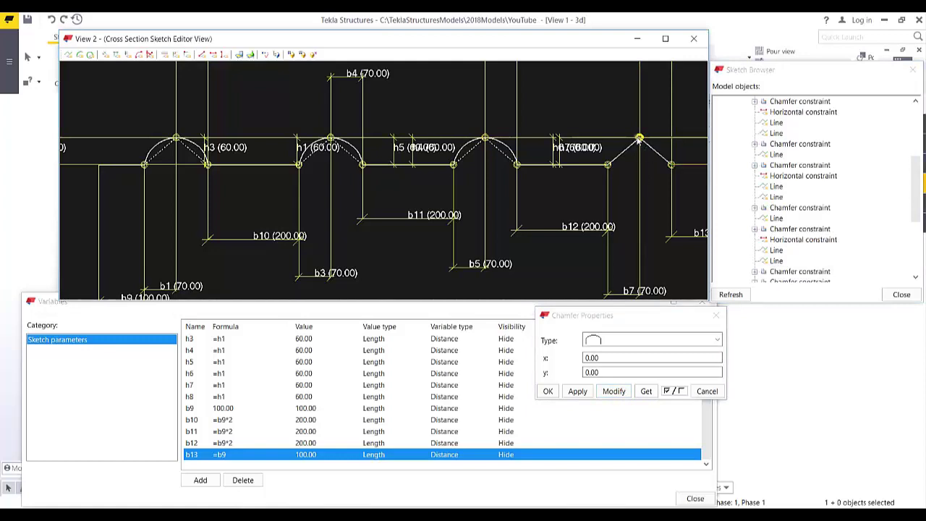
click(614, 389)
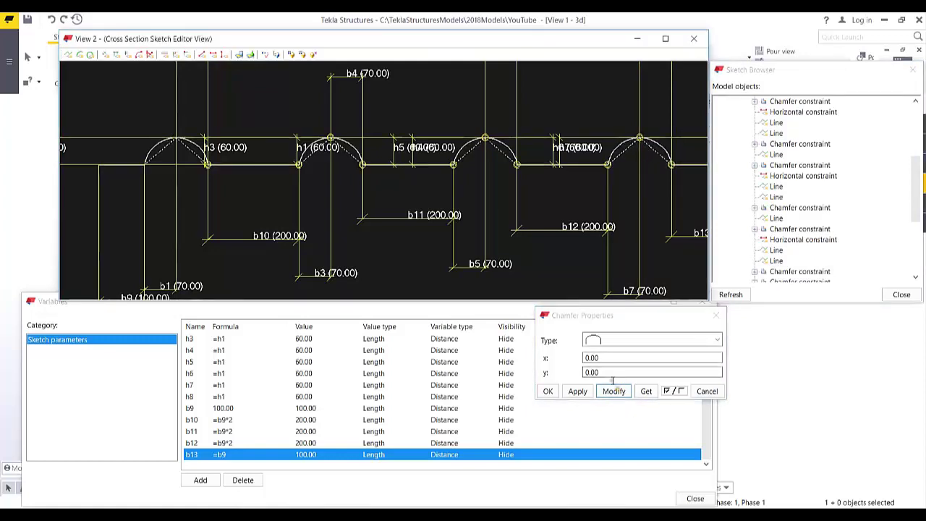
scroll(547, 217, down, 2)
middle_drag(487, 200, 473, 206)
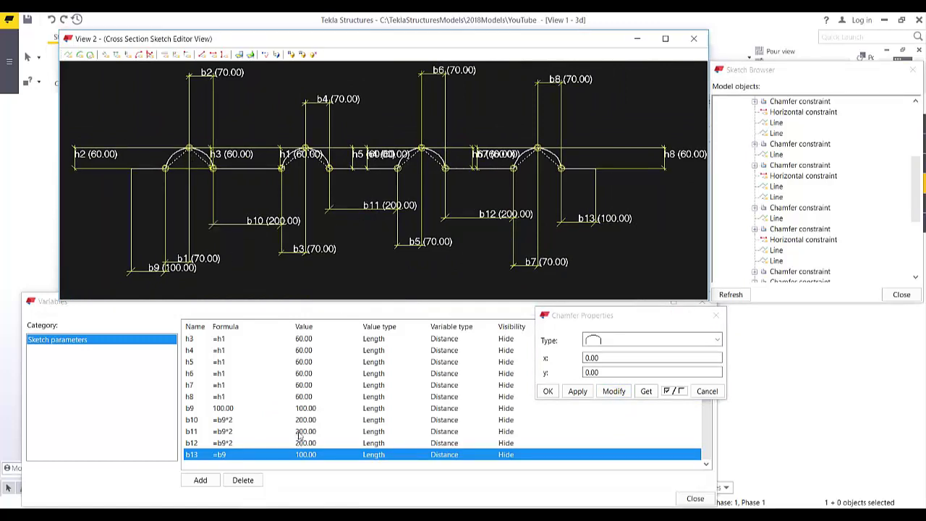
- Add a visible length parameter P1 labelled thickness and set its formula to 1.2
click(201, 479)
scroll(350, 470, down, 1)
click(564, 454)
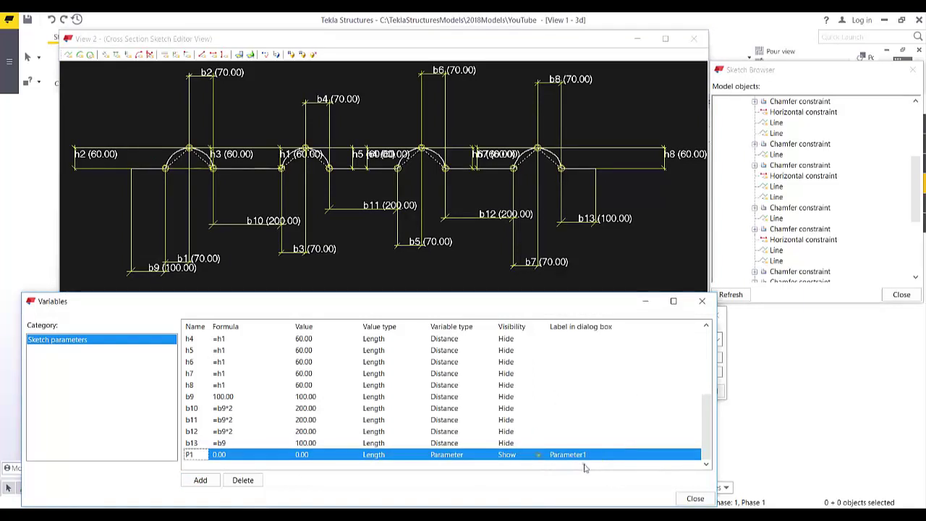
click(597, 455)
text(thi)
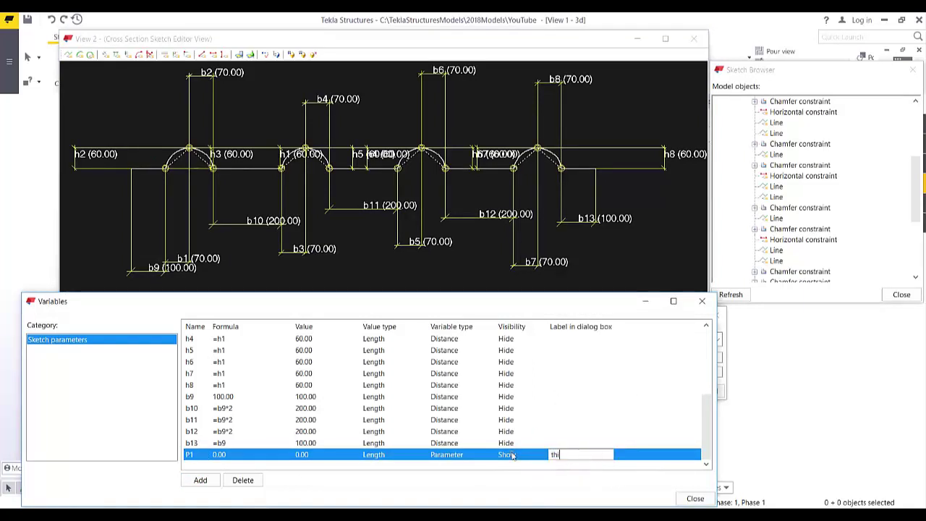
text(ckness)
click(220, 456)
text(1.2)
click(269, 417)
click(193, 454)
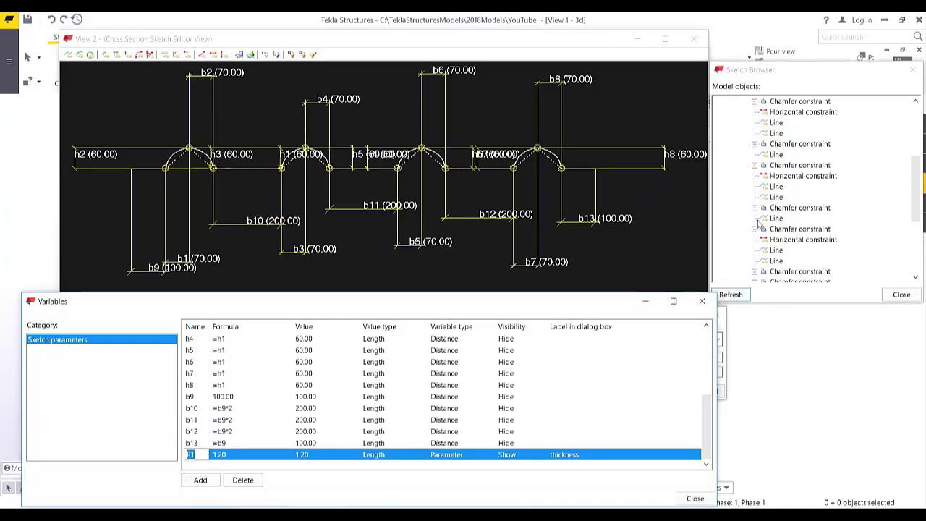
- Refresh the sketch's object tree and link the sketch's Thickness property to parameter P1
mouse_move(790, 72)
mouse_down()
mouse_move(770, 67)
mouse_move(769, 45)
mouse_up()
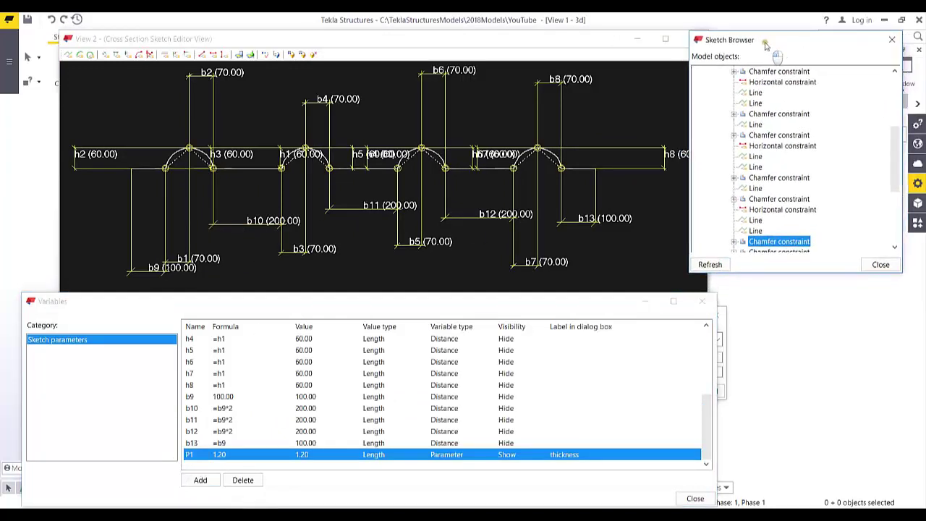
click(709, 265)
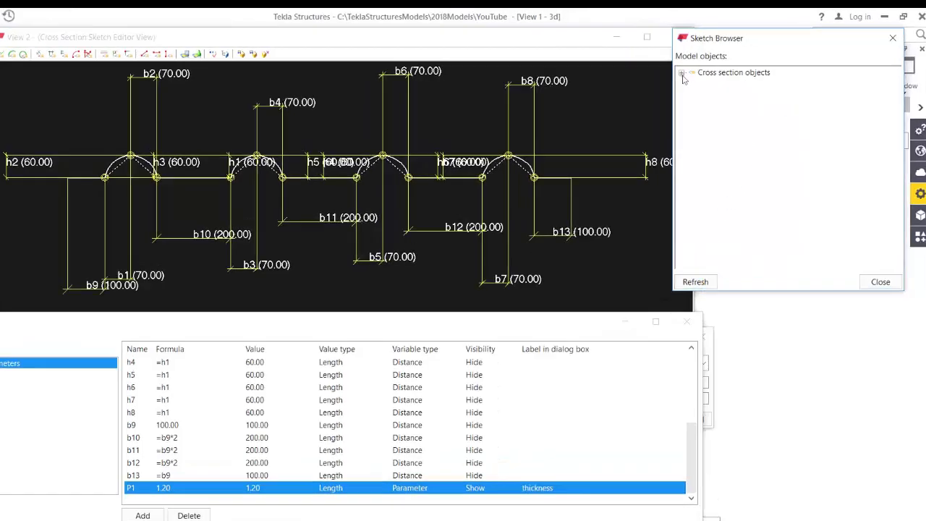
double_click(745, 72)
click(706, 83)
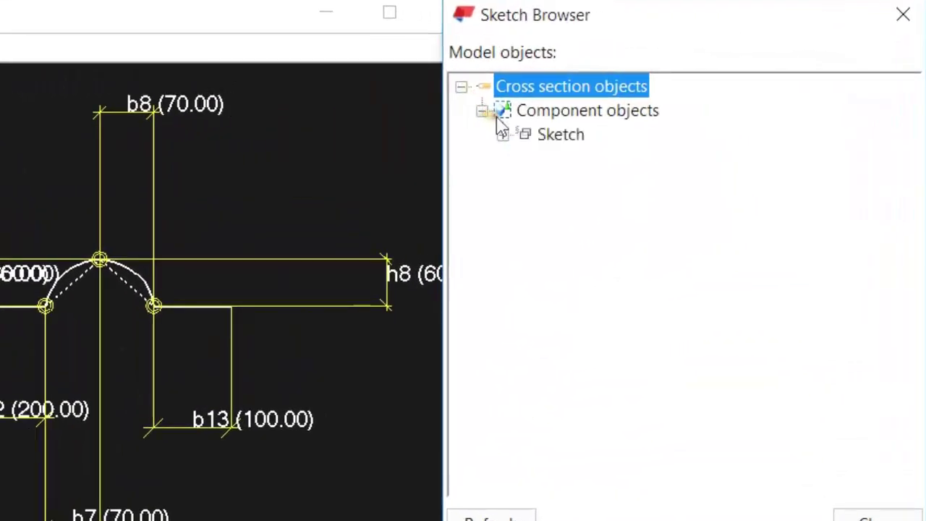
click(503, 135)
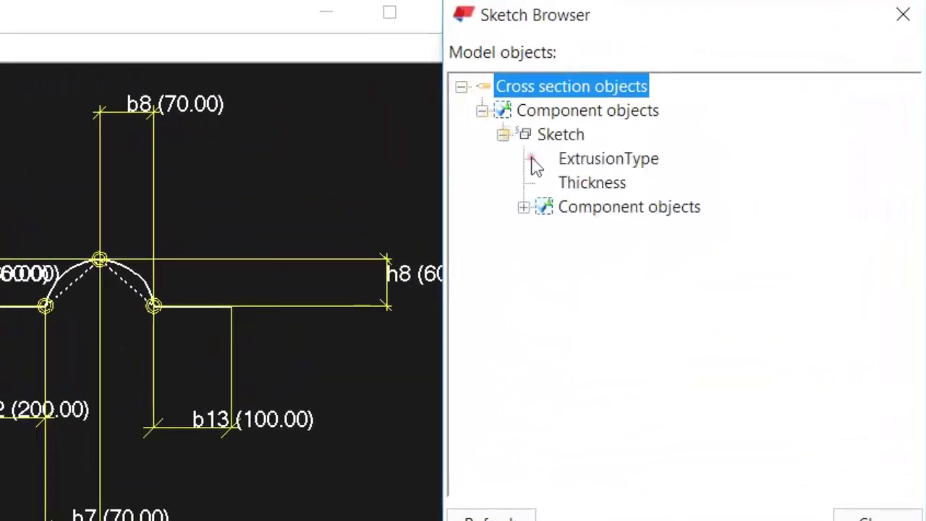
click(592, 184)
right_click(590, 184)
click(646, 203)
text(P1)
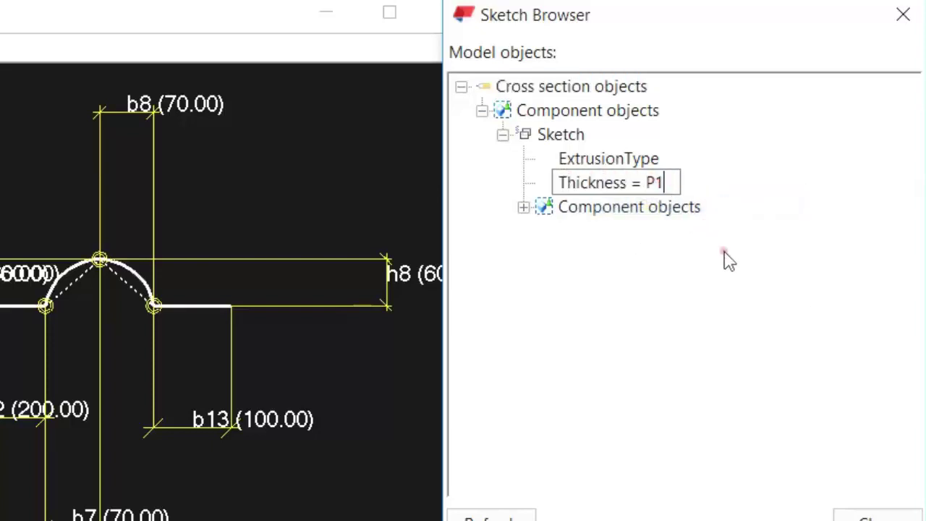
key(Return)
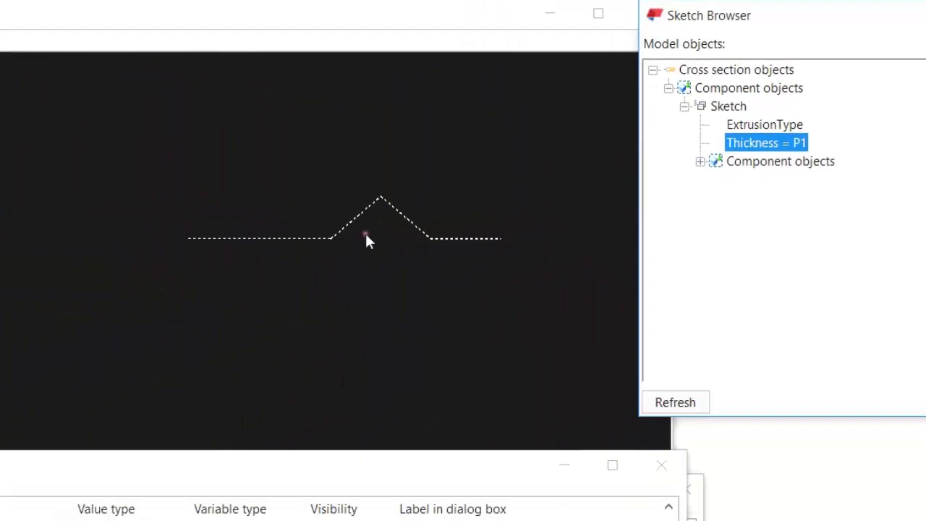
scroll(358, 221, up, 5)
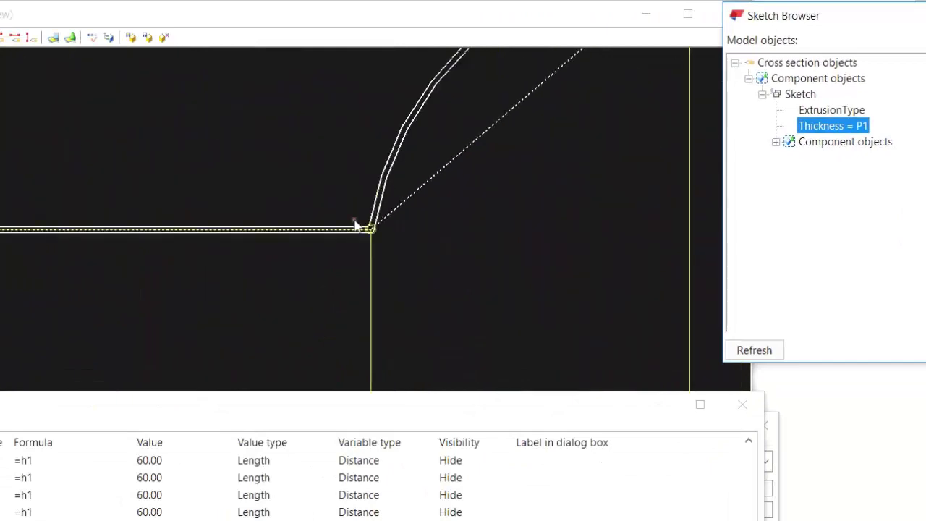
scroll(333, 243, down, 6)
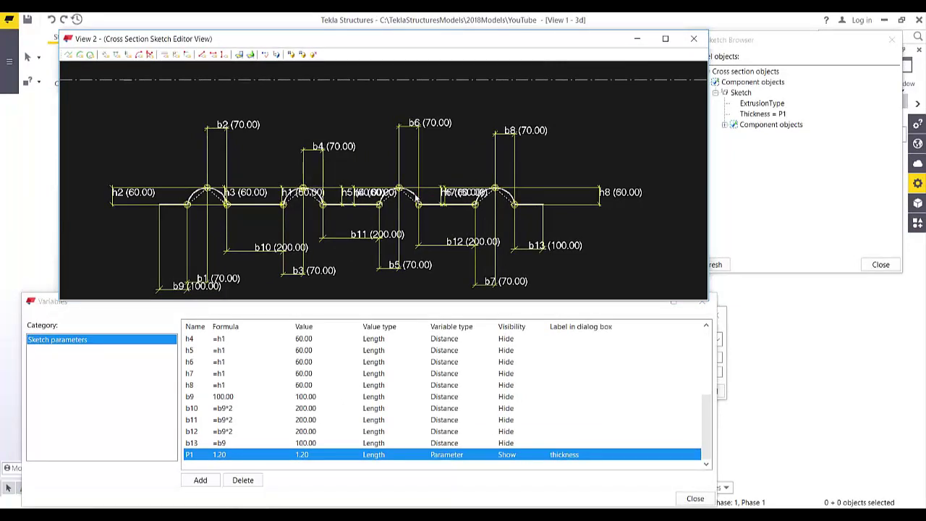
- Close the cross section sketch, saving it as a user profile with the prefix DECKR
click(316, 55)
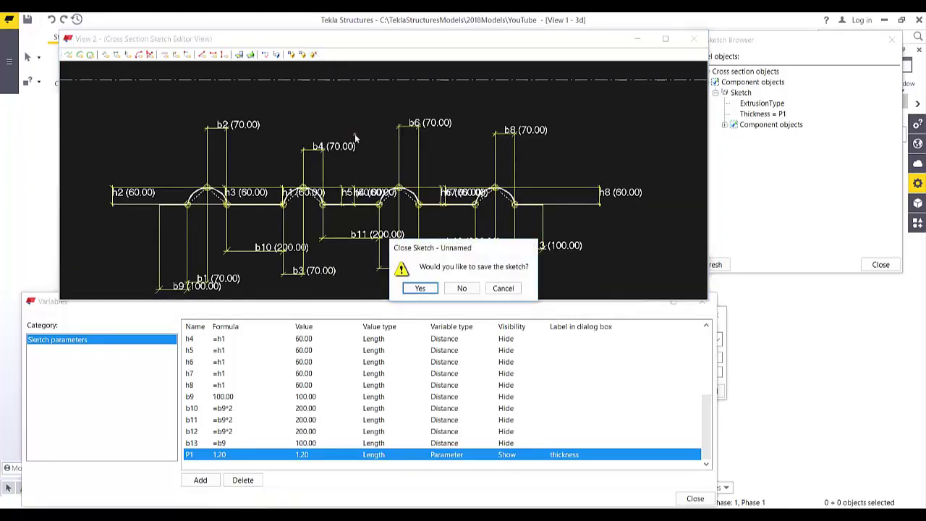
click(426, 293)
text(deck)
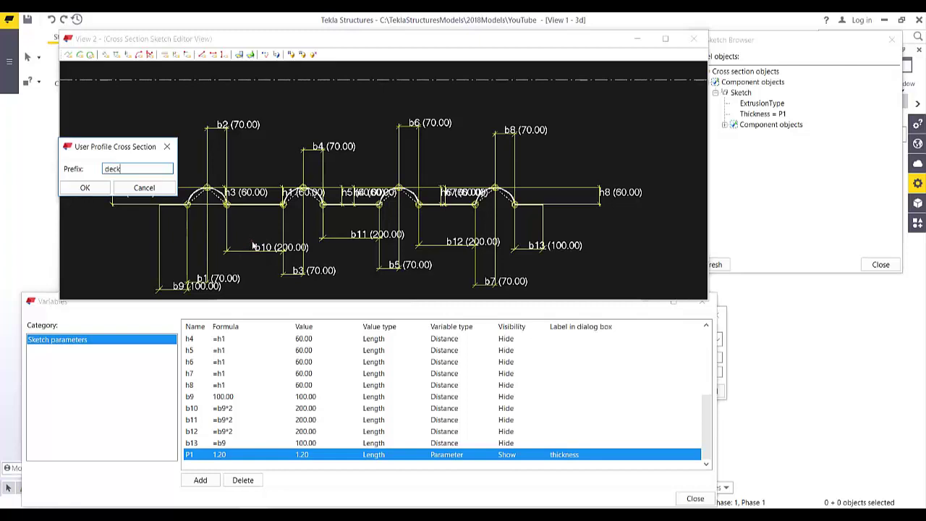
click(93, 188)
scroll(517, 291, down, 3)
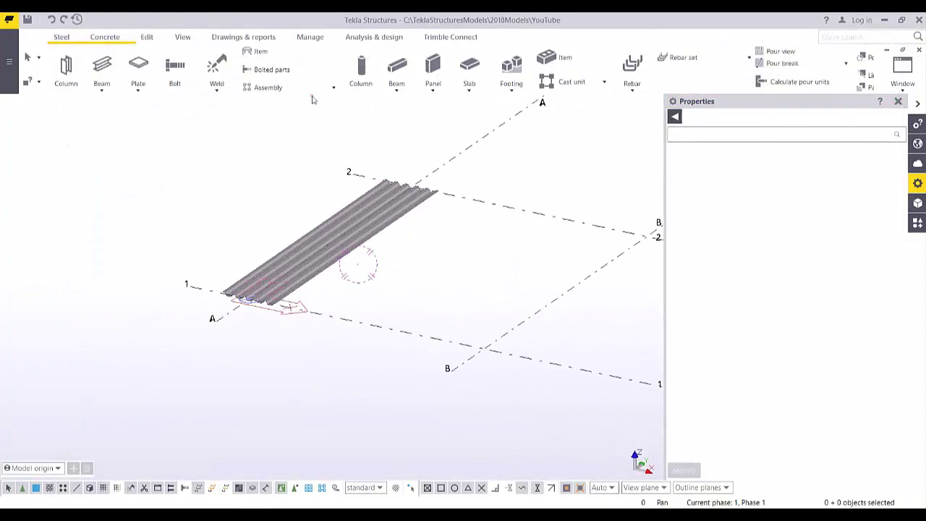
- Start a steel beam and set its name to DECK
click(102, 66)
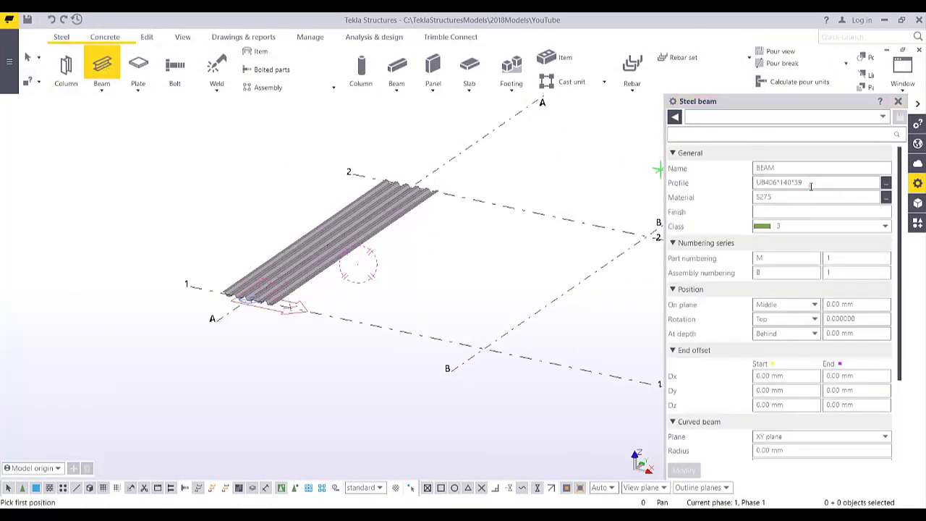
double_click(783, 172)
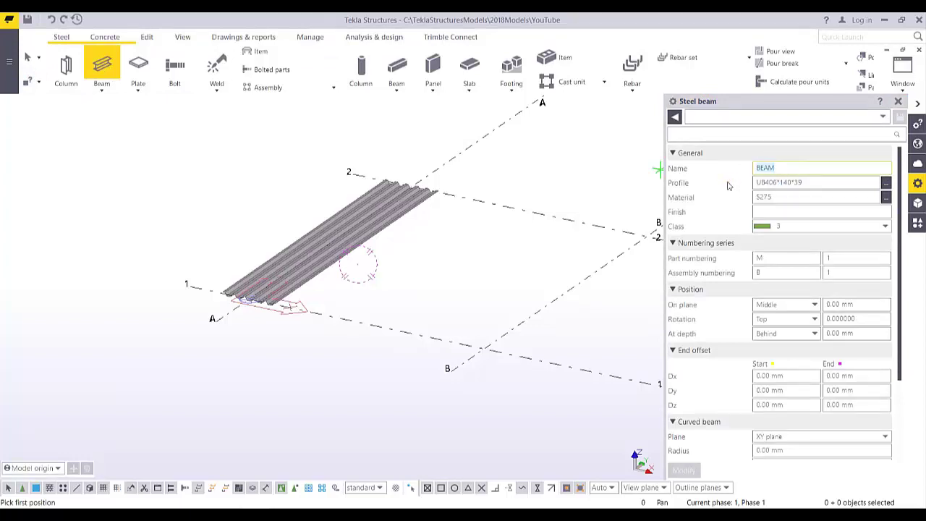
text(B)
key(Tab)
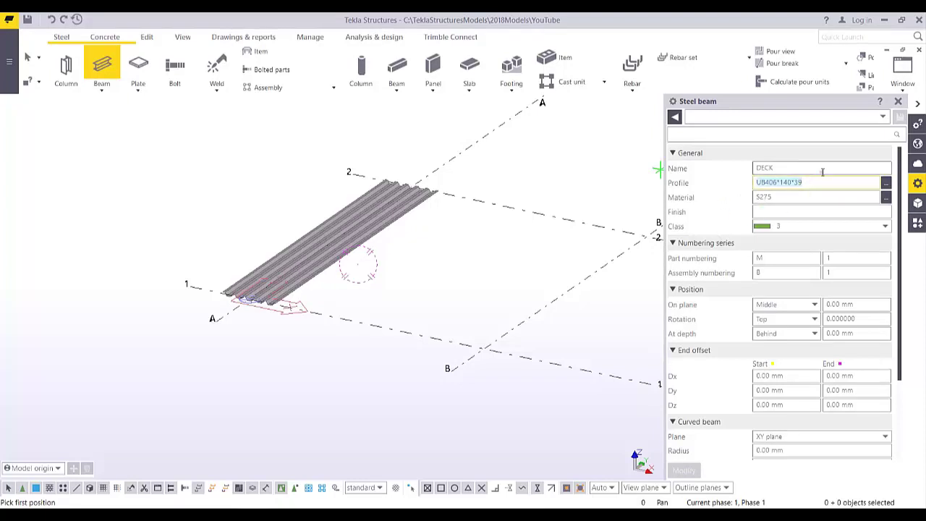
- Open the profile catalog for the steel beam and filter the profiles by DECK*
click(886, 182)
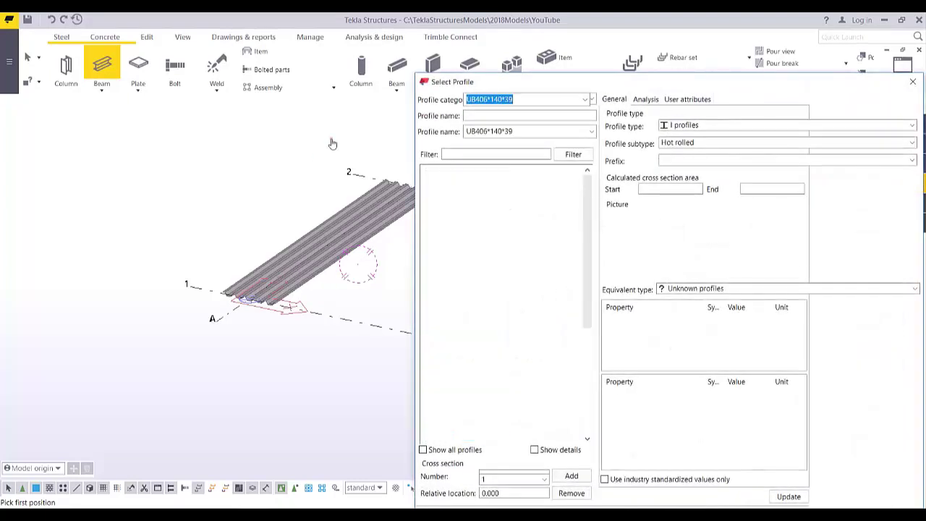
drag(512, 88, 382, 67)
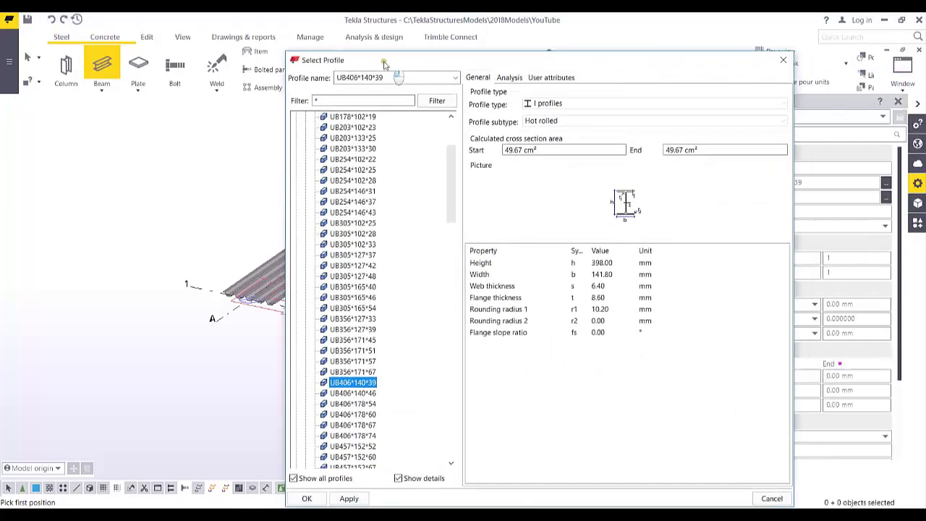
click(315, 101)
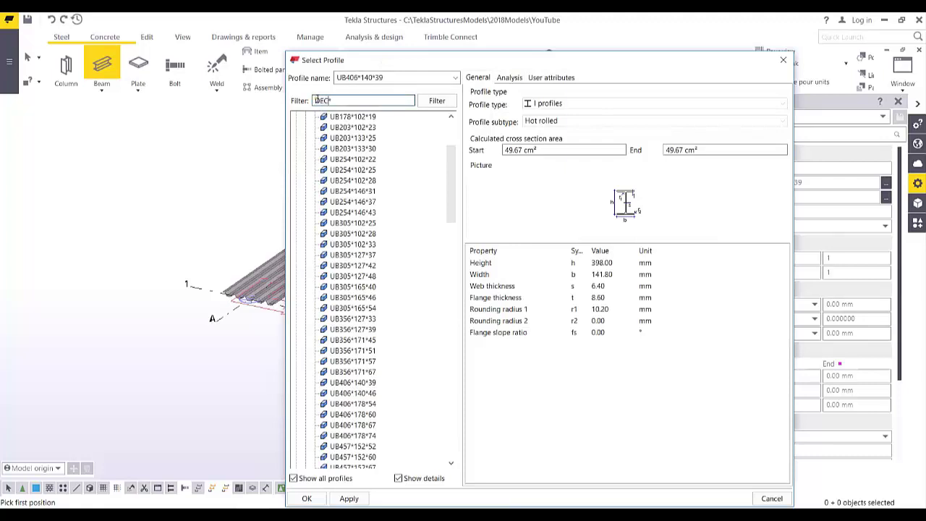
text(DECK*)
click(434, 100)
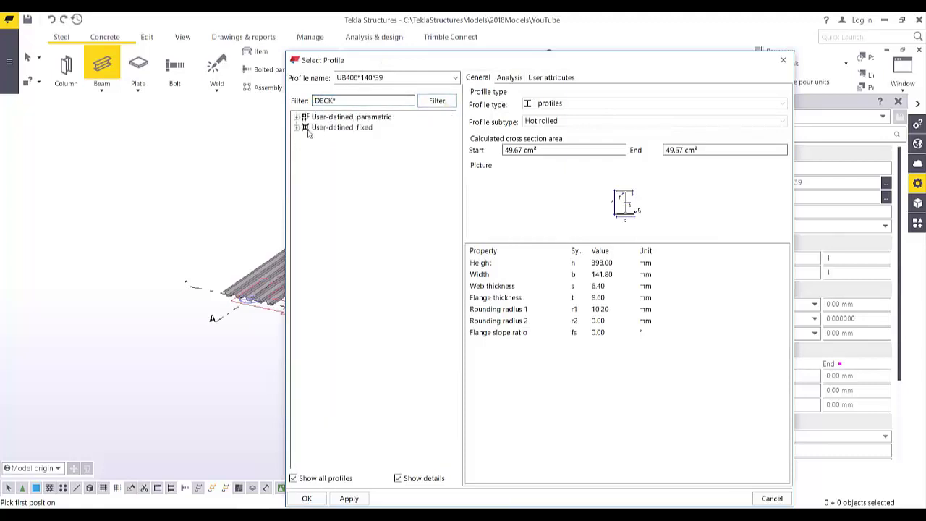
- Assign the user-defined parametric profile DECKR with 1.2 mm thickness to the steel beam
click(295, 128)
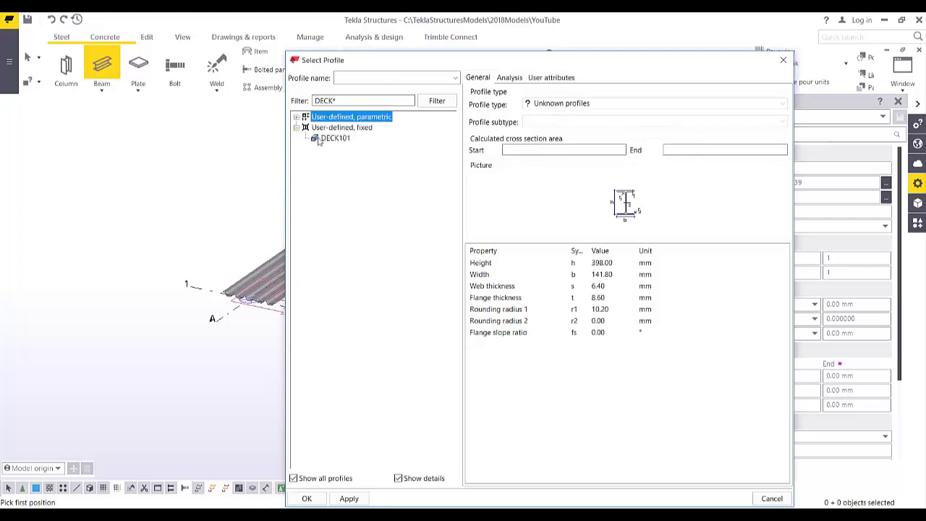
scroll(288, 252, up, 4)
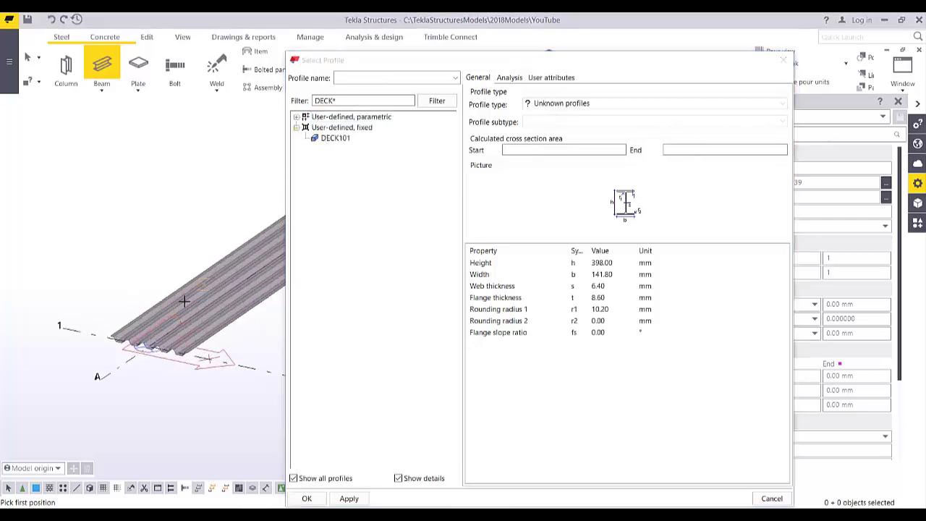
click(296, 117)
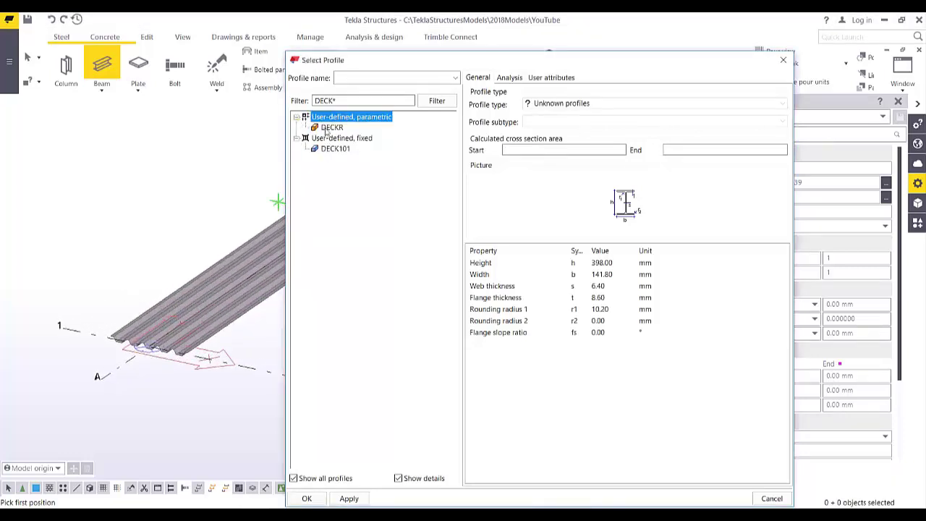
click(326, 129)
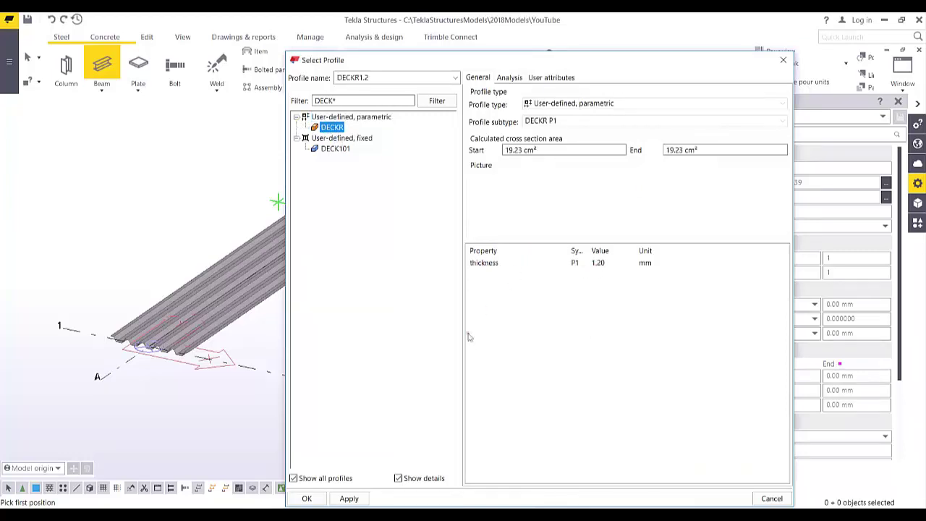
click(349, 499)
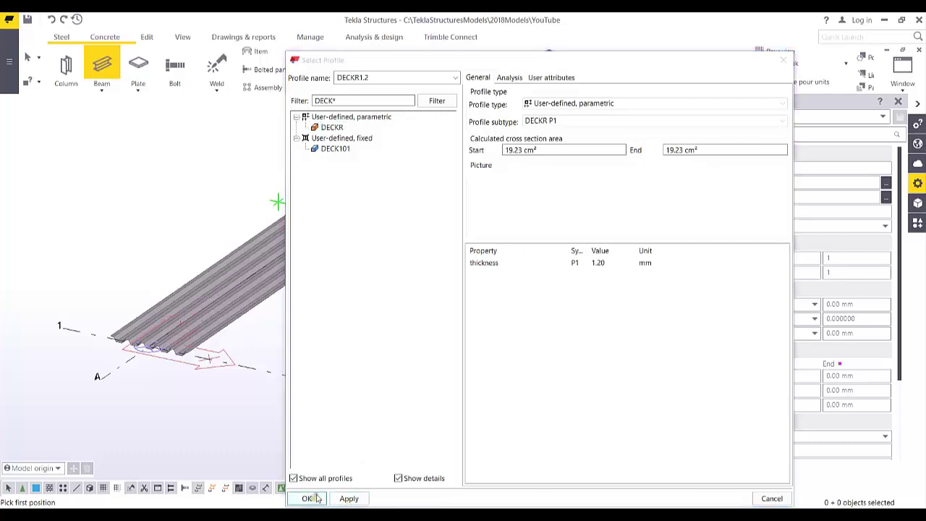
click(306, 498)
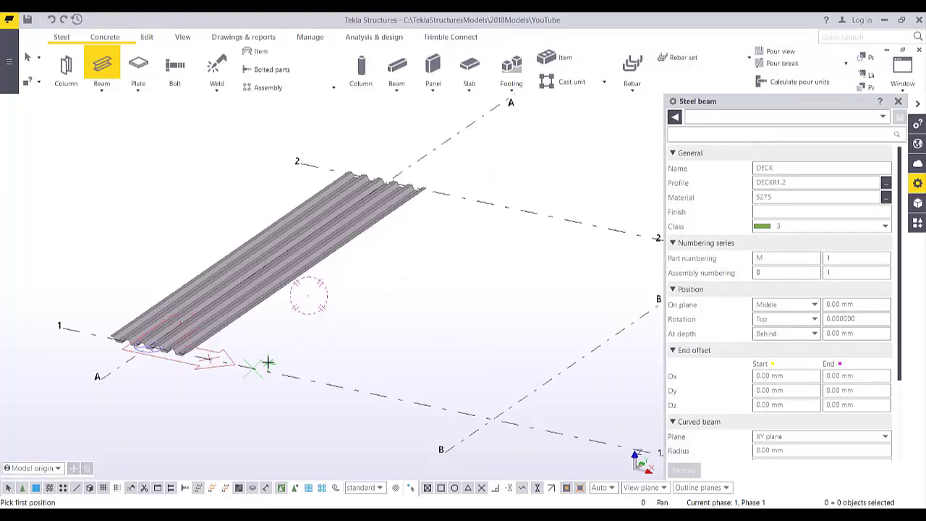
- Place the deck beam along grid line B from grid line 1 to grid line 2 and end the beam command
middle_drag(491, 411, 387, 374)
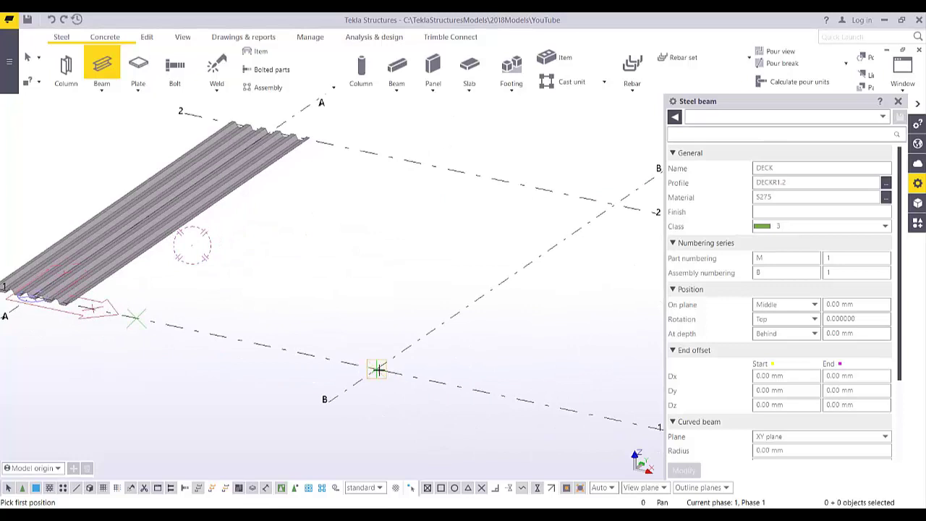
click(374, 370)
click(614, 205)
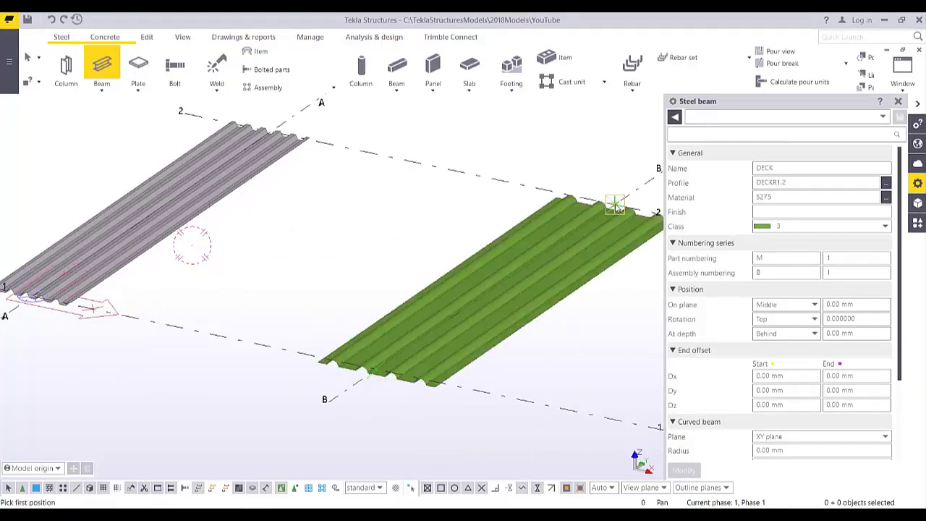
click(389, 245)
- Inspect the new deck's arc-shaped ribs up close and compare its properties with those of the deck on grid line A
scroll(417, 390, up, 5)
ctrl+middle_drag(395, 334, 447, 297)
scroll(447, 297, down, 10)
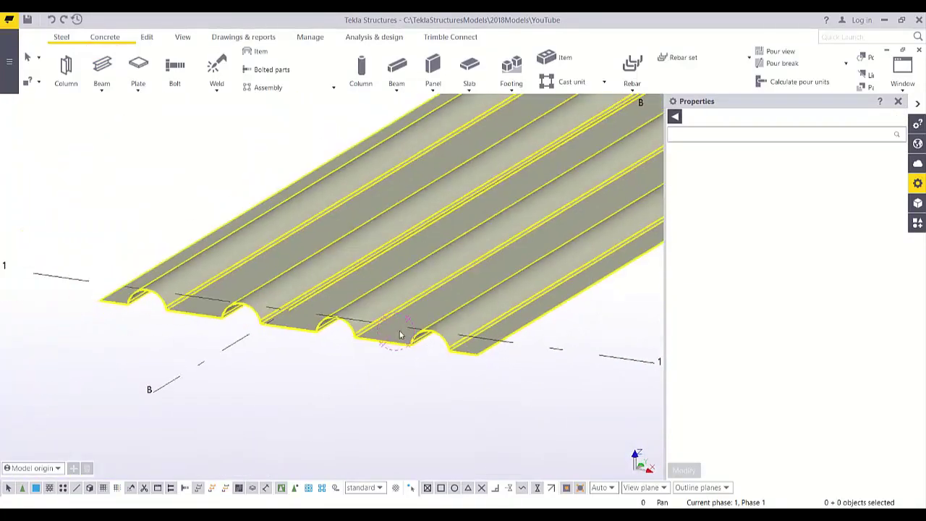
click(150, 225)
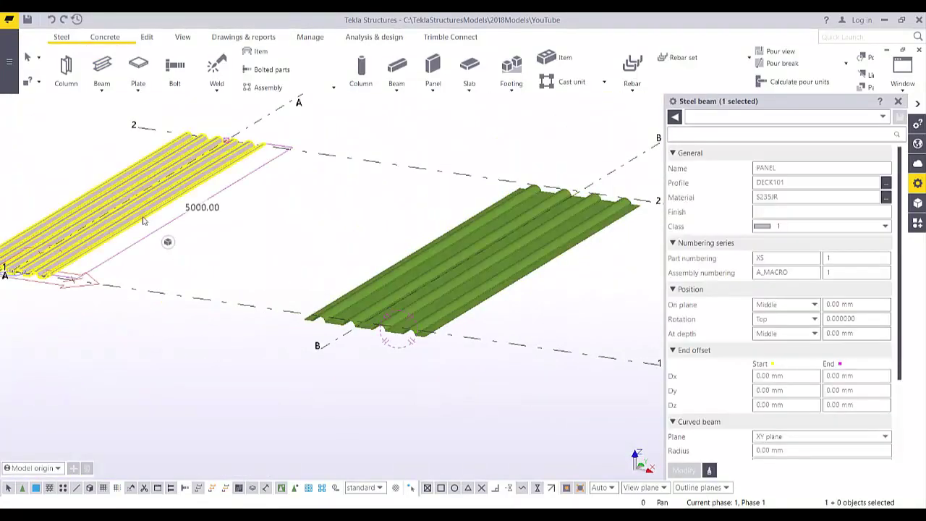
click(384, 305)
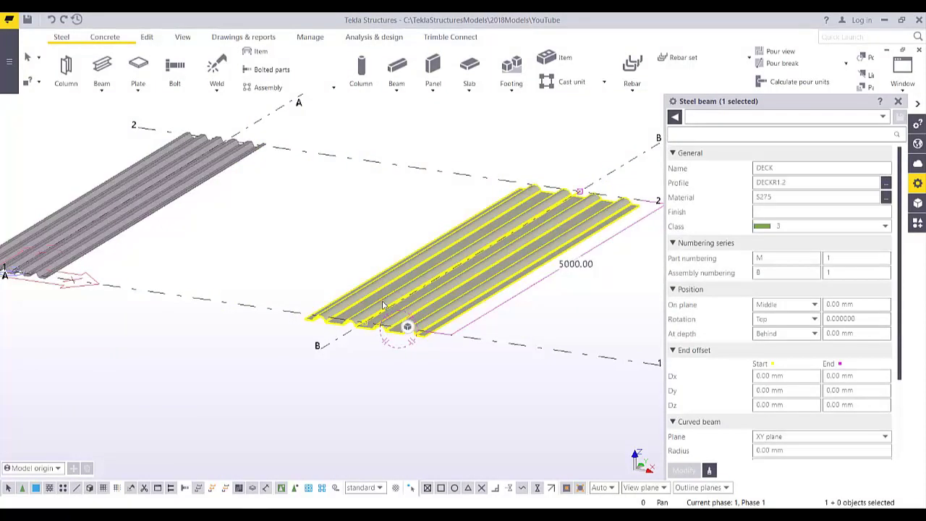
- Deselect the deck, search the applications and components for DWG, and open the DWG profile to library (6) component's settings
scroll(422, 306, down, 4)
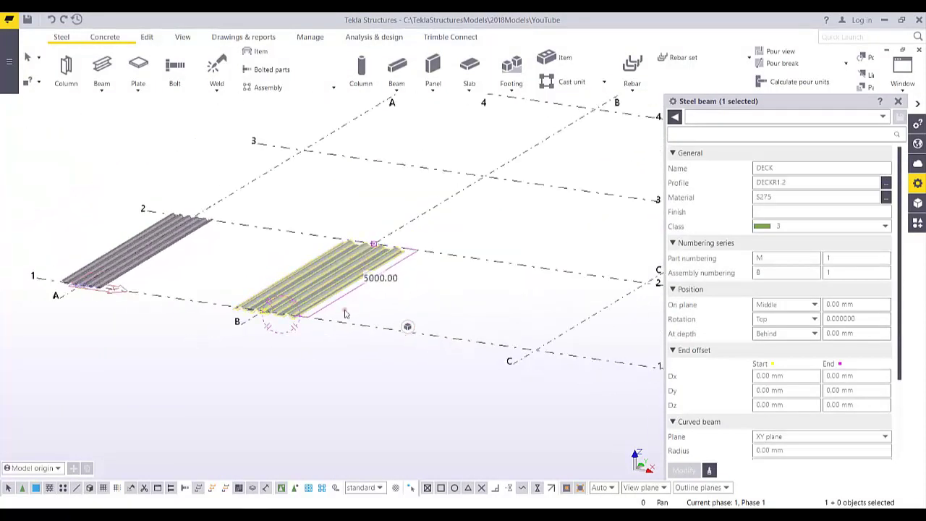
click(463, 305)
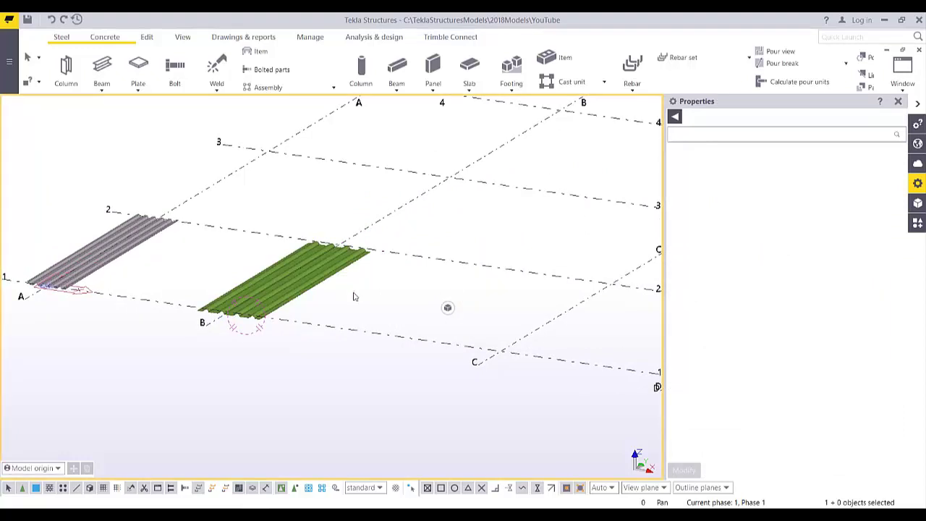
click(301, 507)
mouse_move(449, 358)
middle_down()
mouse_move(490, 309)
mouse_move(495, 321)
middle_up()
scroll(475, 301, up, 2)
scroll(496, 322, down, 1)
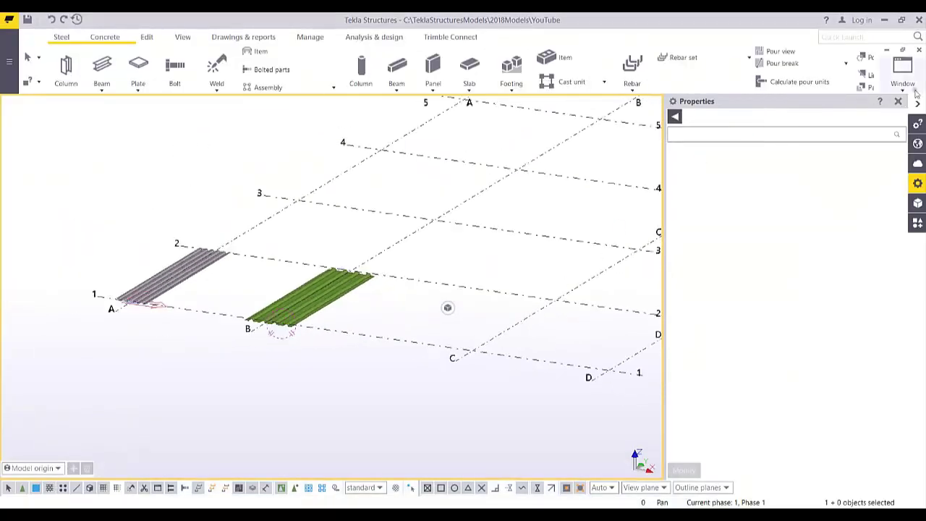
click(917, 225)
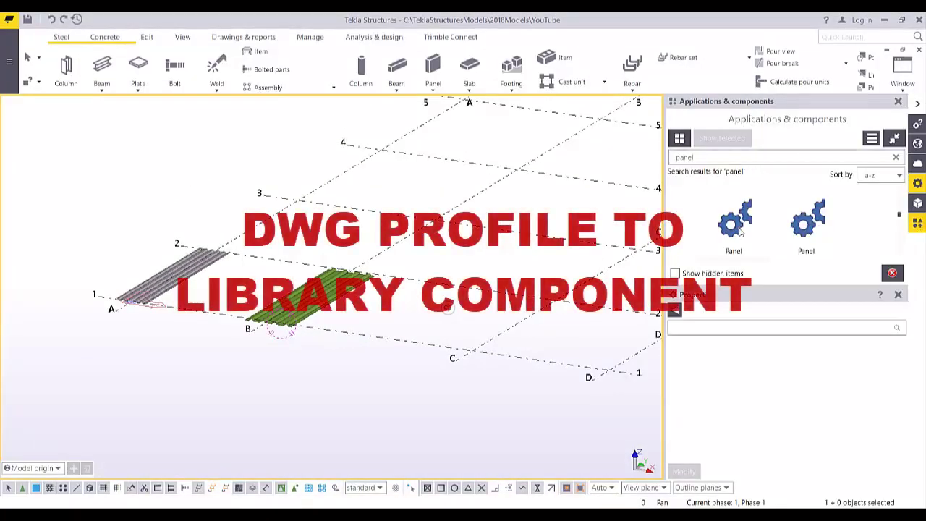
click(717, 157)
text(DWG)
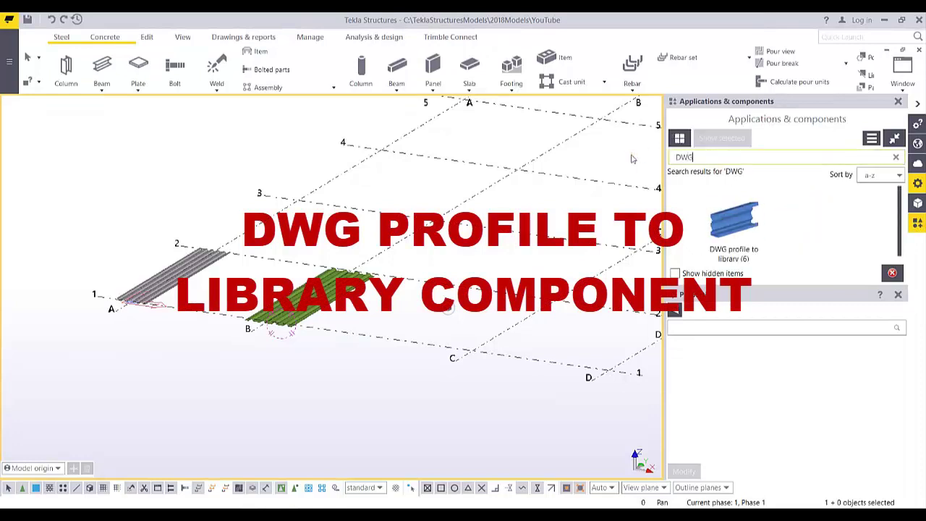
double_click(734, 233)
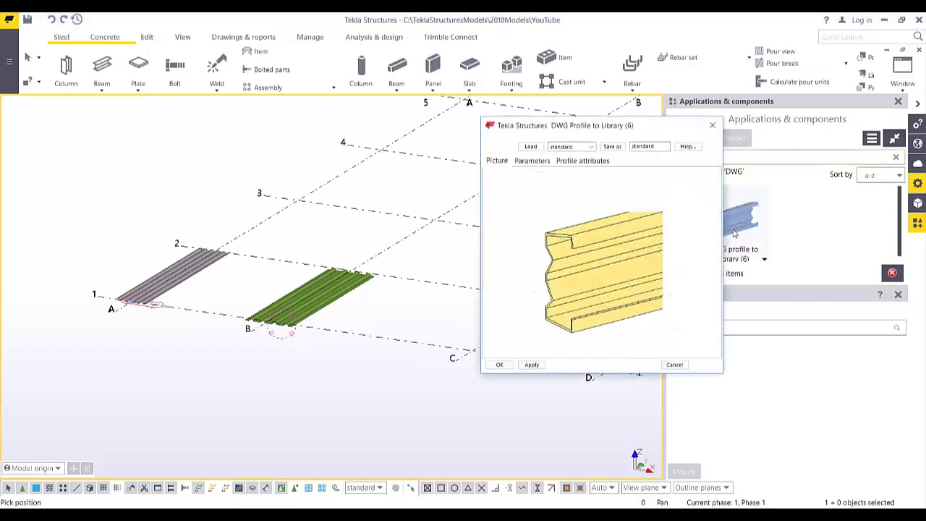
drag(587, 130, 546, 127)
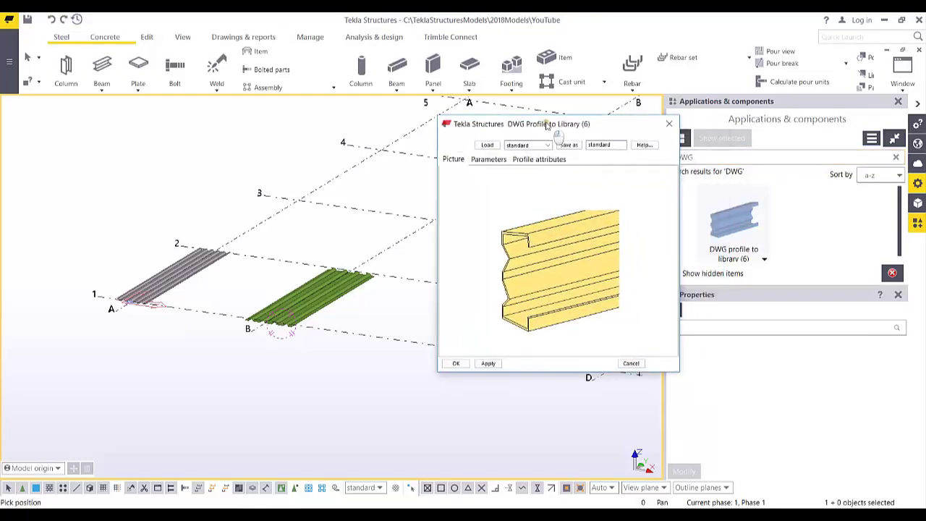
- Choose BONDECK.dwg as the component's input file and enter section name DKR and profile name DECK201
click(490, 157)
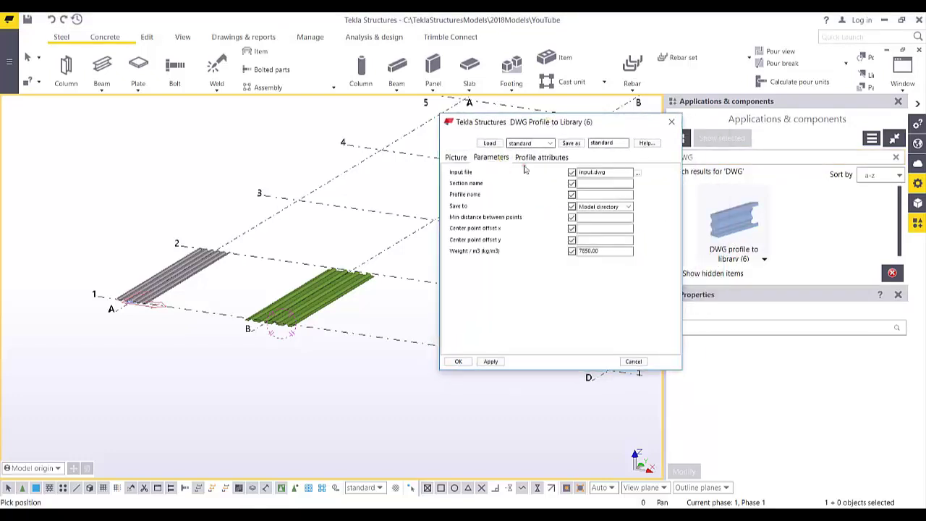
click(637, 174)
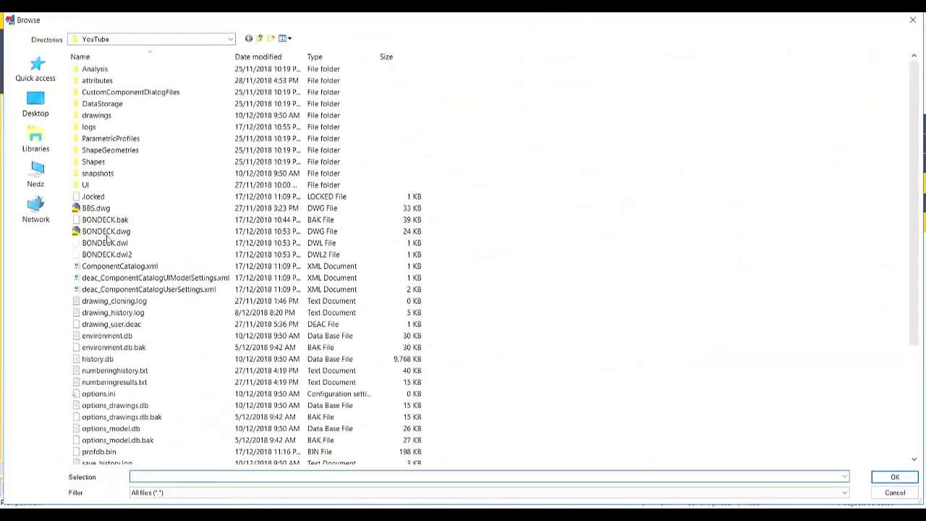
double_click(108, 231)
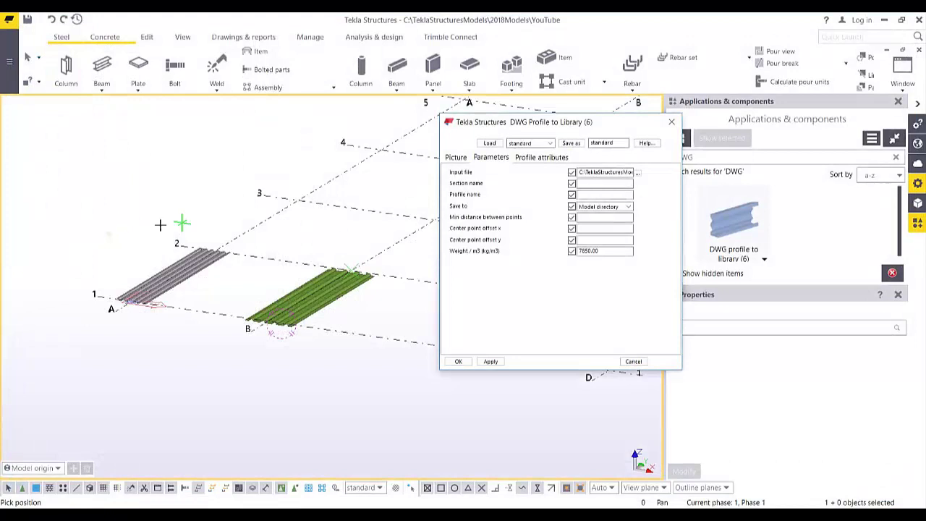
click(595, 184)
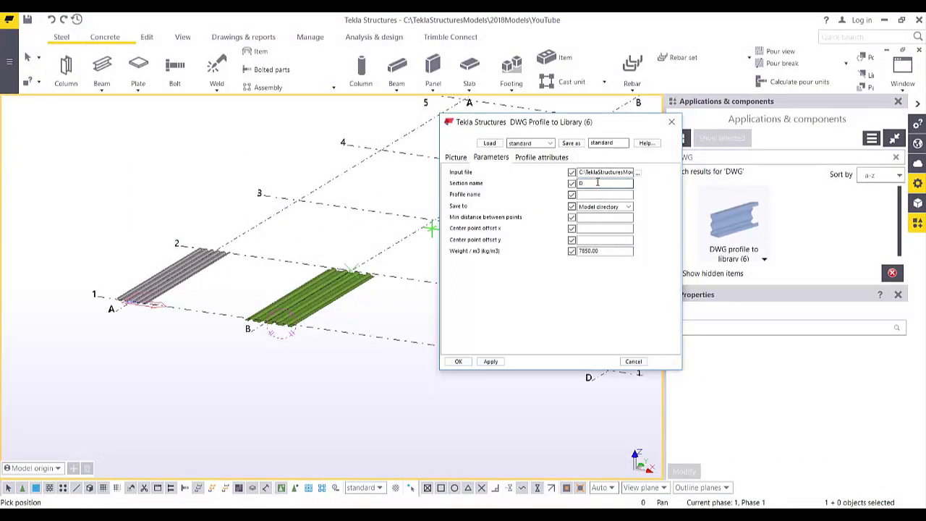
click(595, 195)
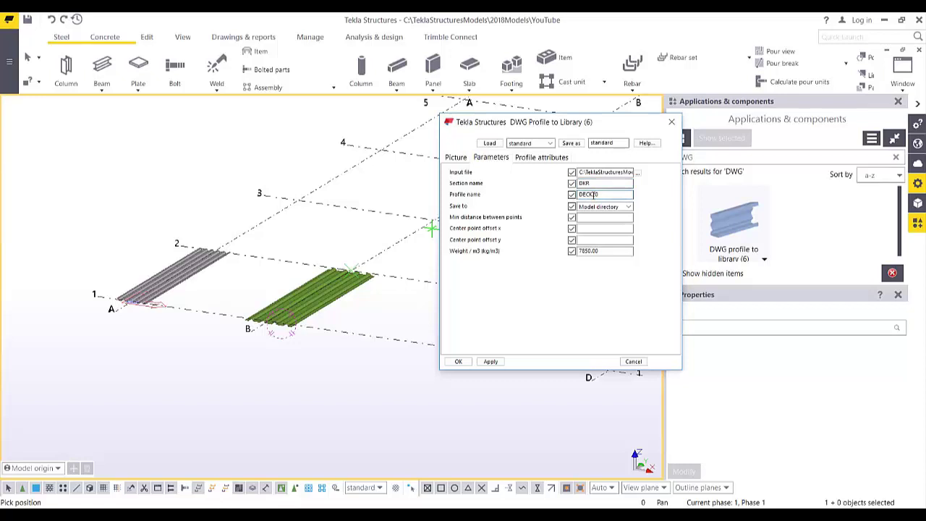
- Set the cross-section type in the DWG profile's attributes and return to its parameters
click(520, 159)
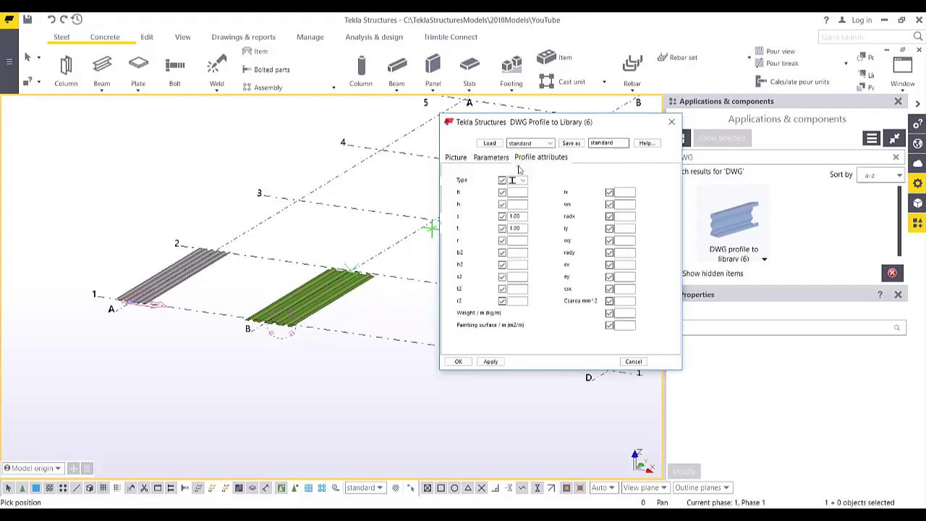
click(522, 181)
click(512, 191)
click(460, 159)
click(493, 158)
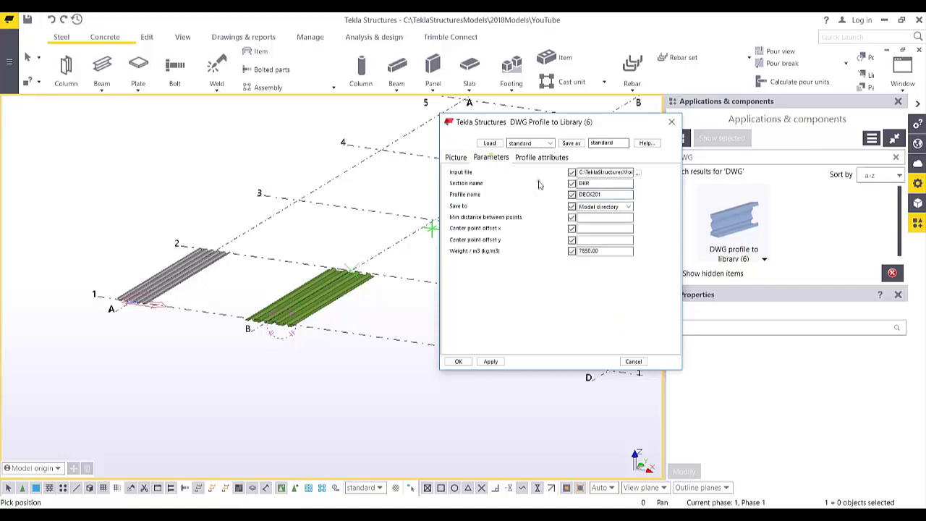
- Set the minimum distance between points to .1 and place the DWG profile from grid line 1 to 2, between grid lines B and C
click(591, 217)
text(.1)
click(490, 362)
click(458, 361)
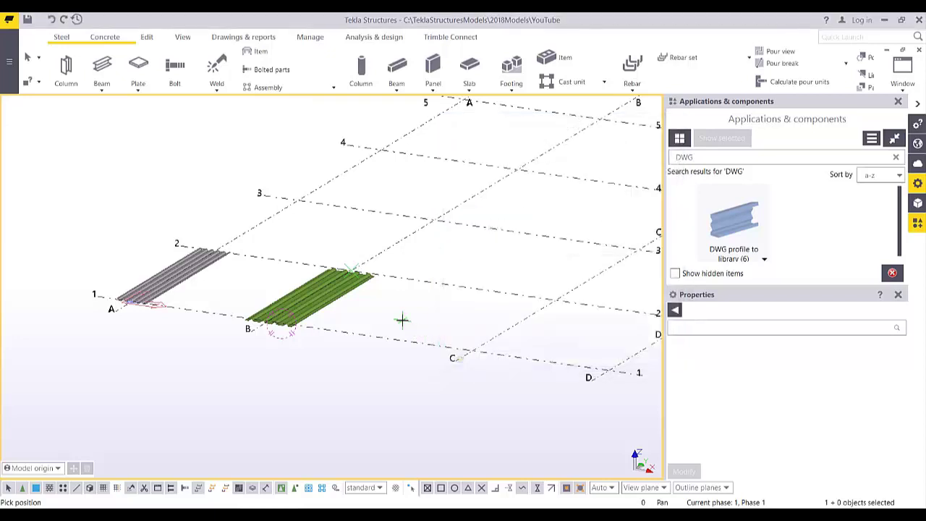
click(370, 335)
click(451, 288)
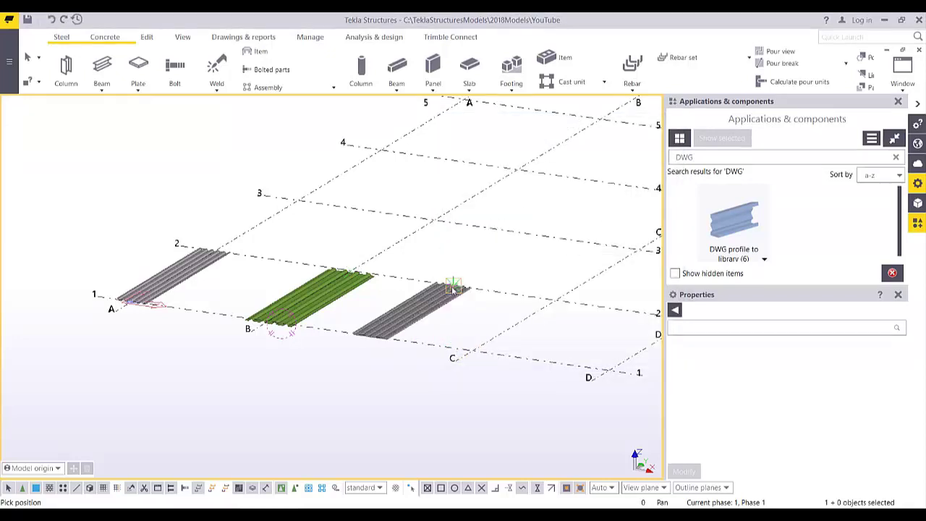
- Inspect the ribbed cross section and properties of the new DWG deck and compare it with the other two decks
scroll(336, 354, up, 2)
scroll(350, 343, up, 6)
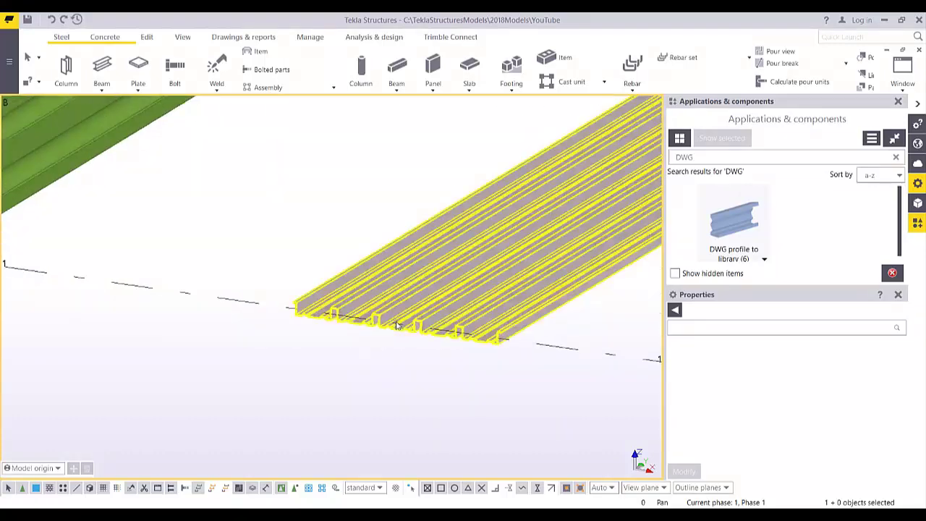
ctrl+middle_drag(409, 326, 428, 335)
scroll(430, 332, down, 1)
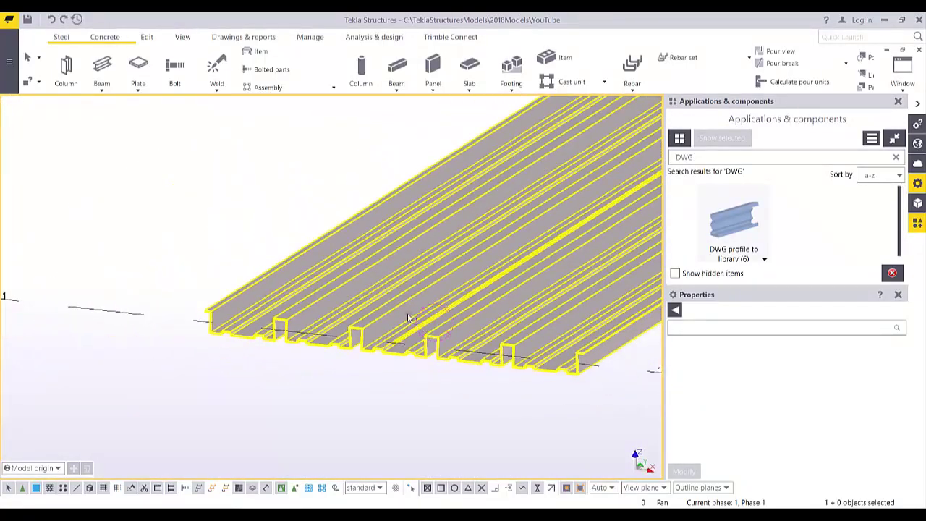
middle_drag(485, 308, 421, 299)
scroll(421, 299, down, 6)
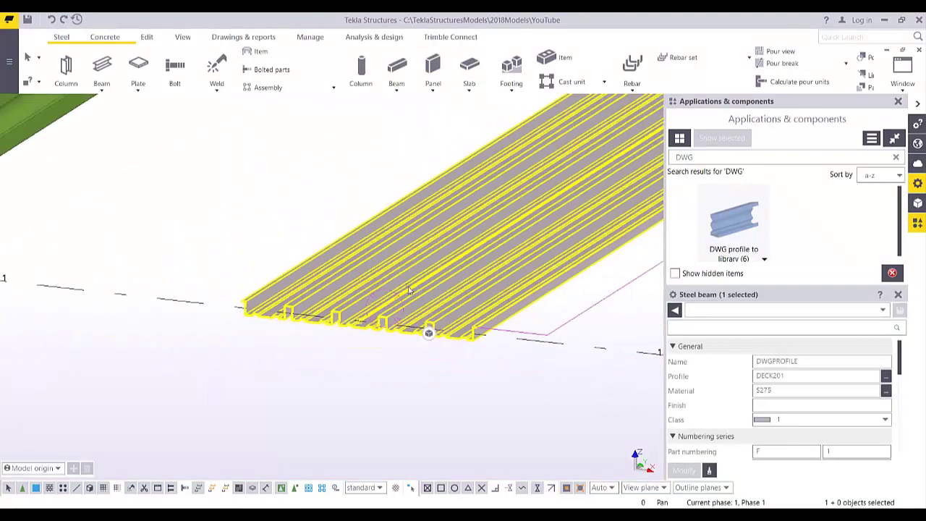
scroll(364, 269, down, 3)
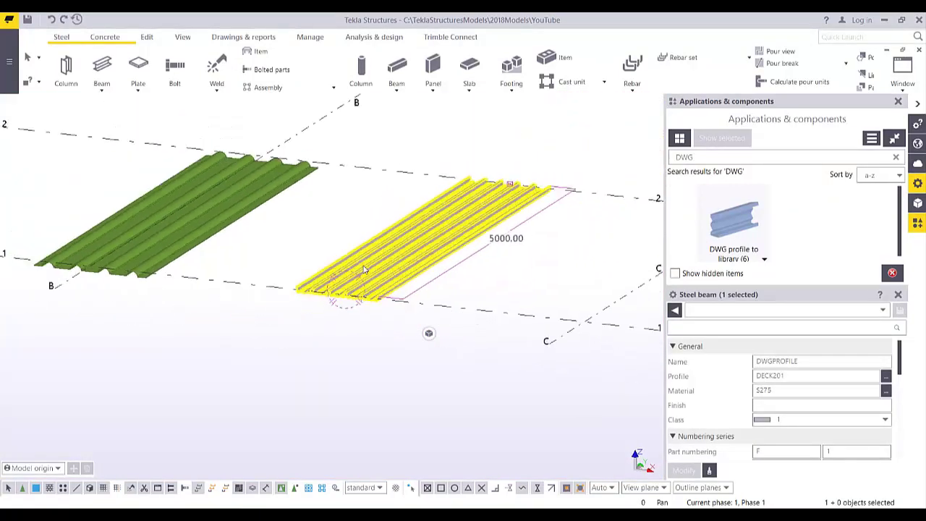
middle_drag(365, 270, 402, 274)
scroll(406, 271, down, 2)
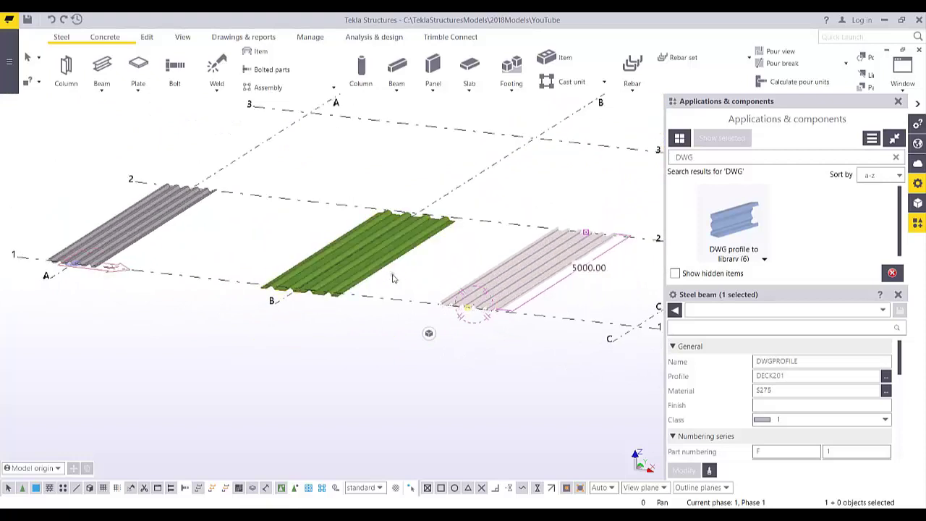
middle_drag(415, 293, 429, 323)
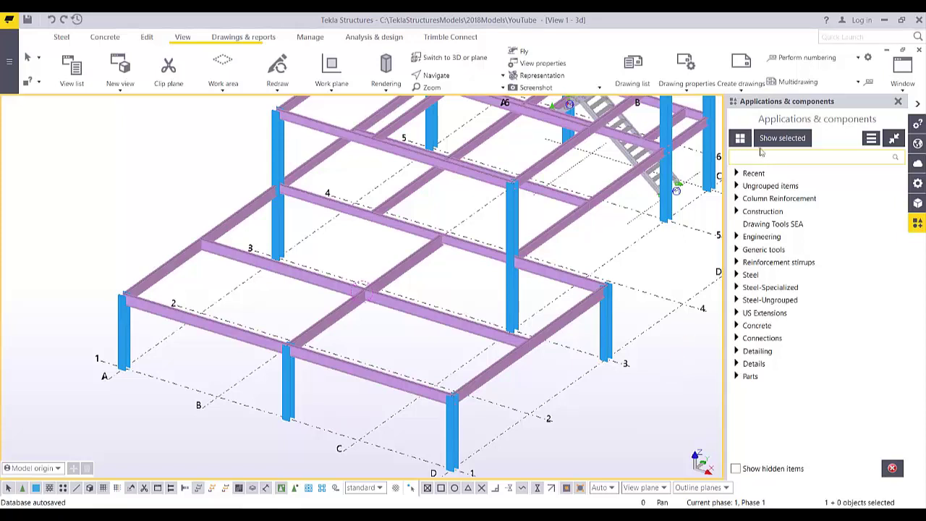
- Search the applications and components for FLOOR and open the Floor Layout component's settings
text(FLOO)
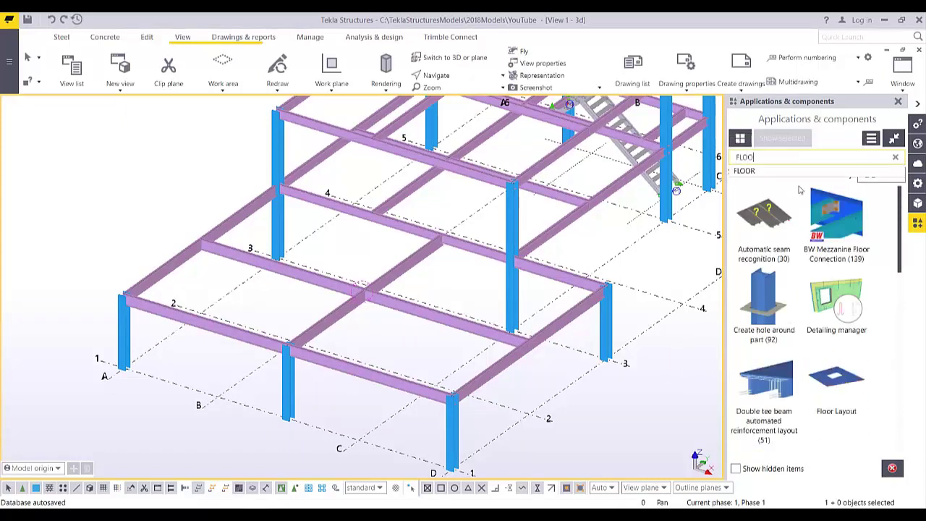
text(R)
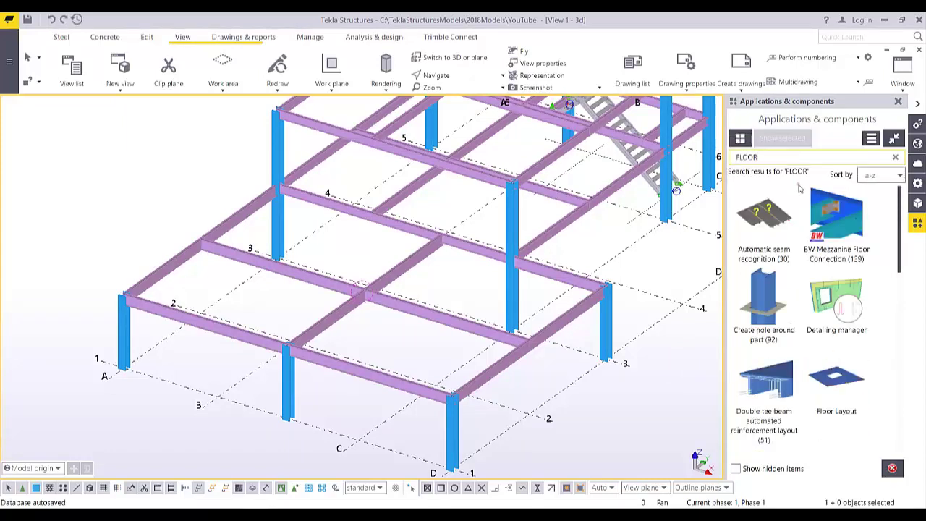
click(839, 383)
scroll(841, 388, down, 3)
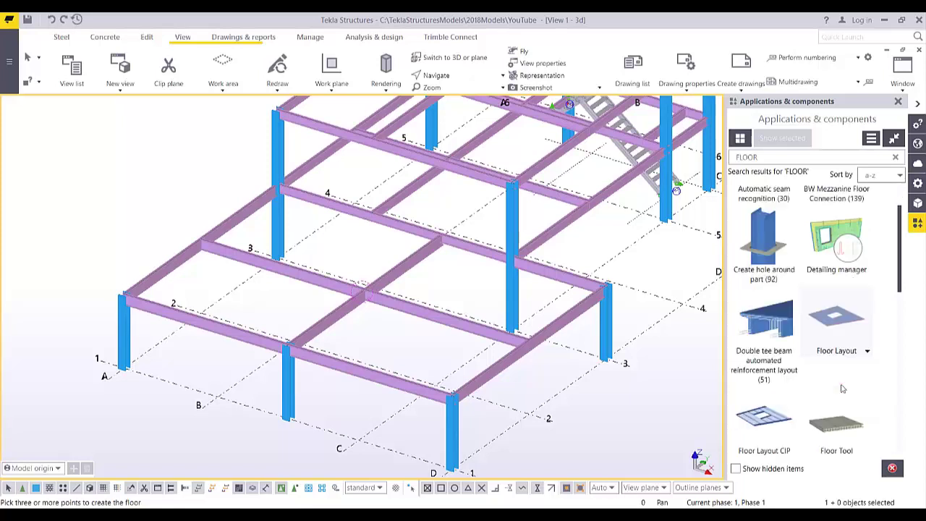
scroll(840, 388, up, 1)
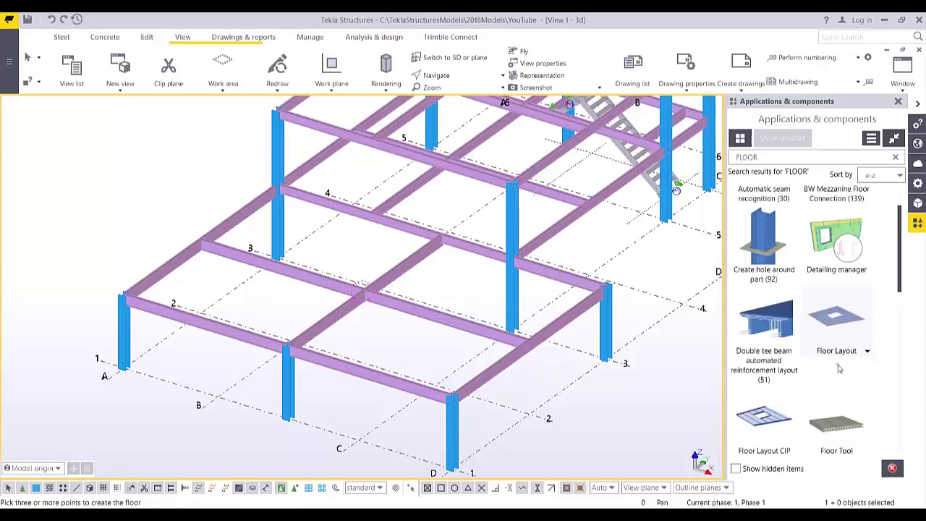
double_click(848, 328)
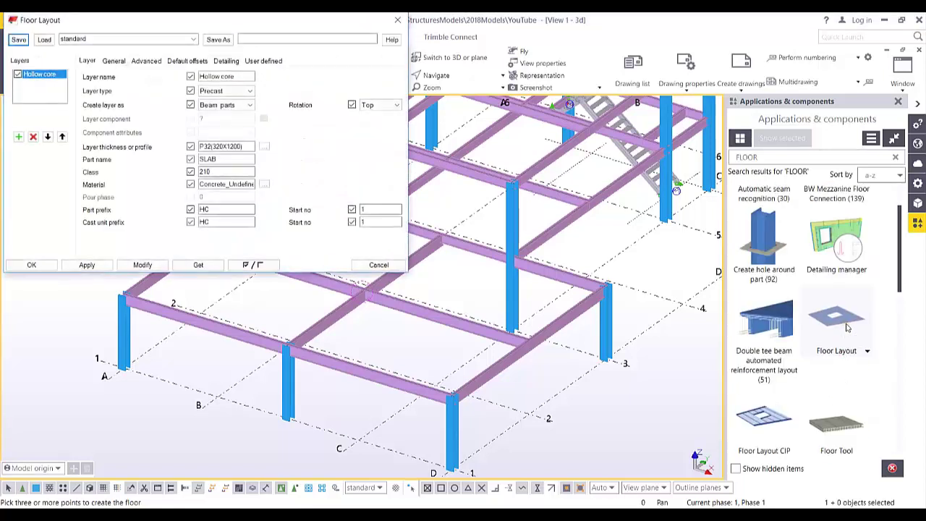
drag(269, 15, 530, 147)
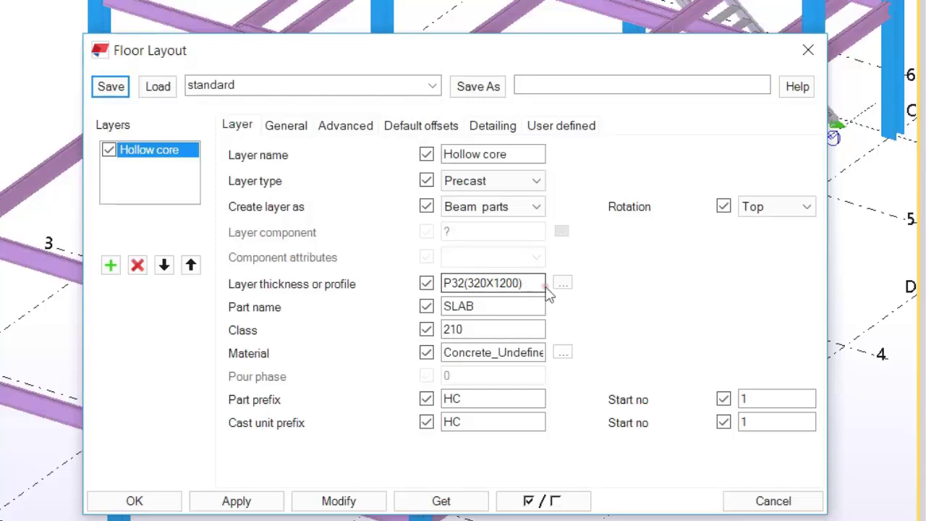
- Name the floor layer METAL DECK and set its class to 3
drag(508, 154, 388, 178)
text(METAL DECK)
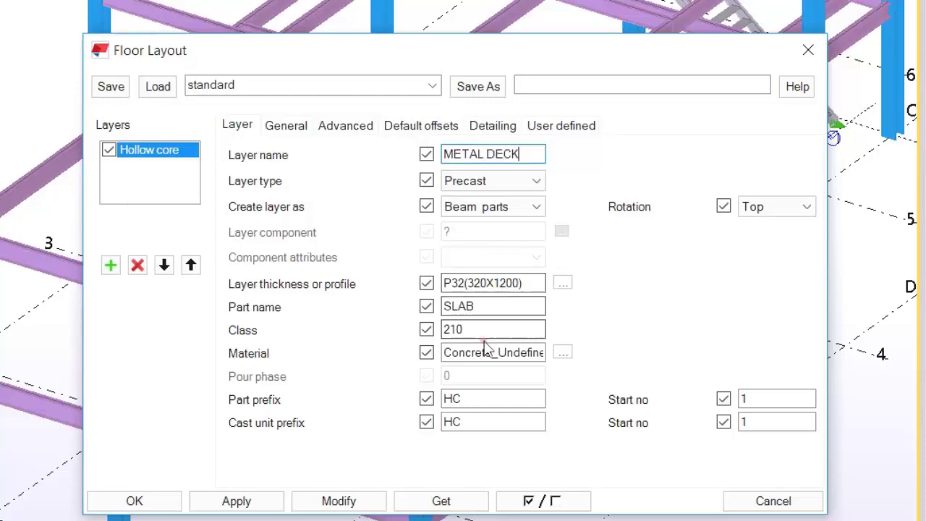
drag(495, 330, 384, 350)
text(3)
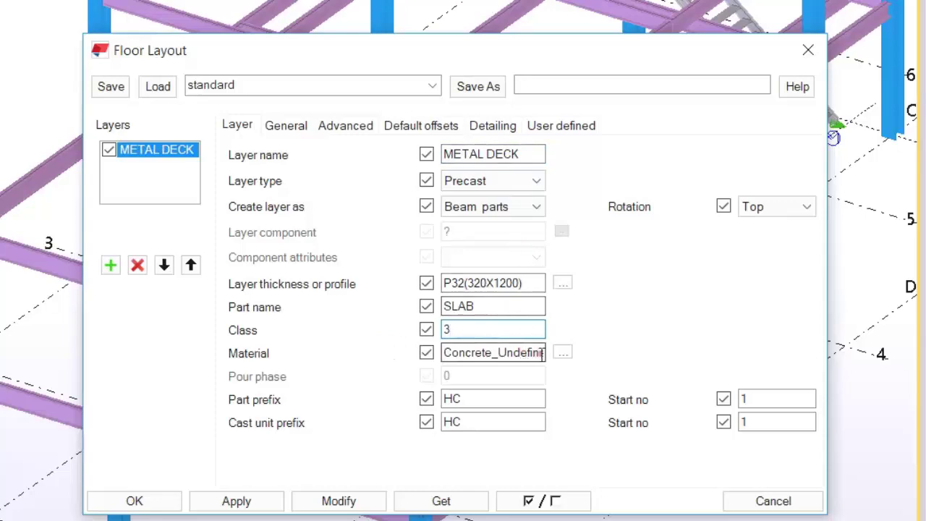
- Assign steel material 43A to the METAL DECK layer
click(562, 353)
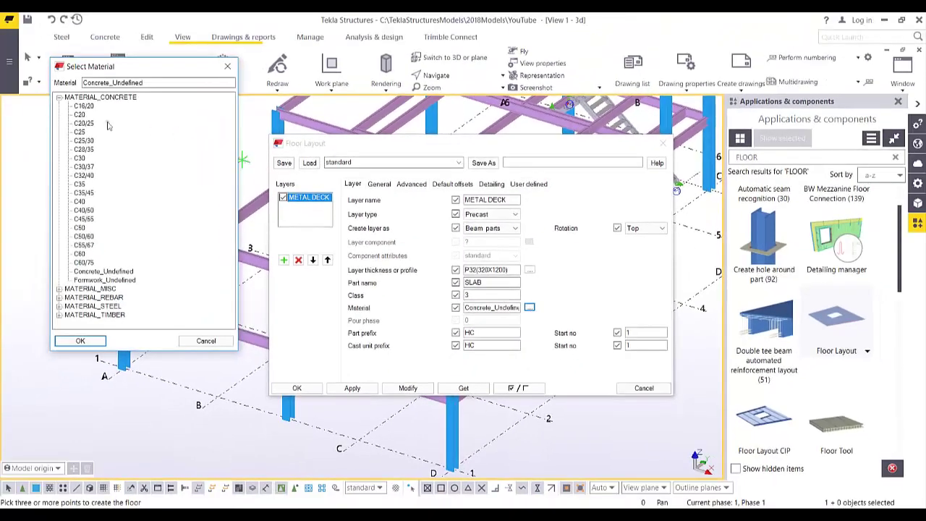
click(60, 97)
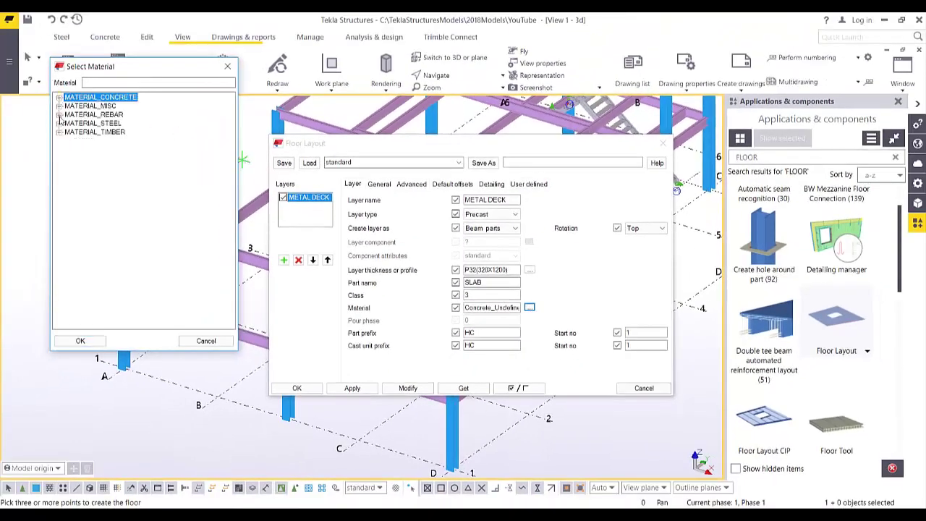
click(60, 123)
click(79, 166)
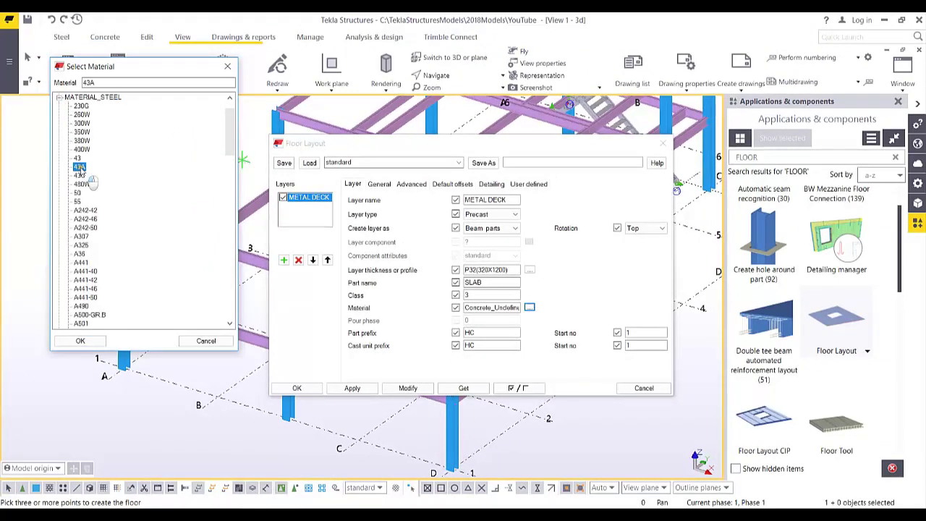
click(80, 341)
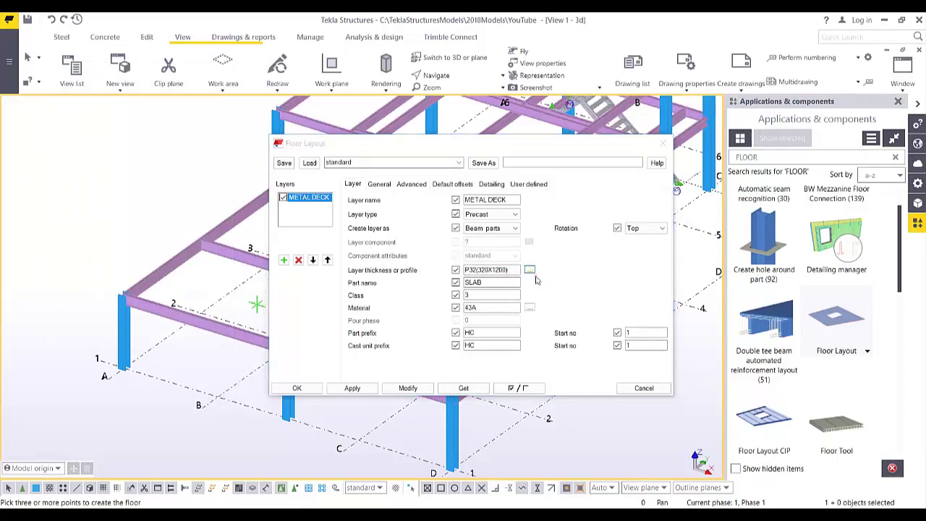
- Assign the user-defined fixed profile DECK101 to the METAL DECK layer and apply the Floor Layout settings
click(530, 271)
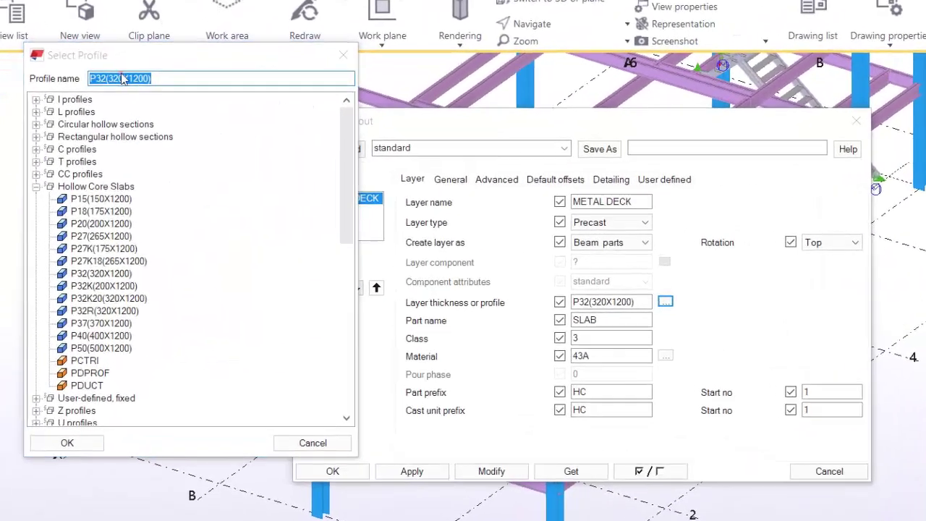
click(28, 186)
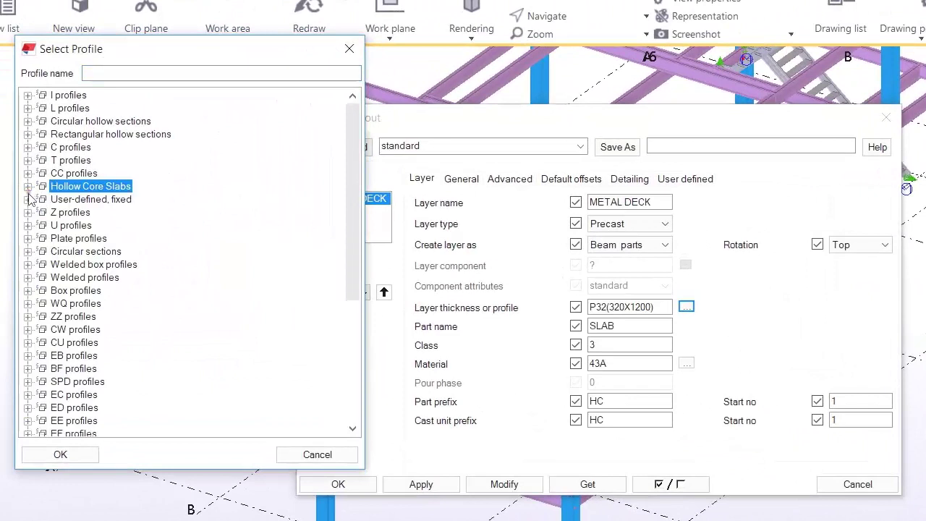
click(28, 200)
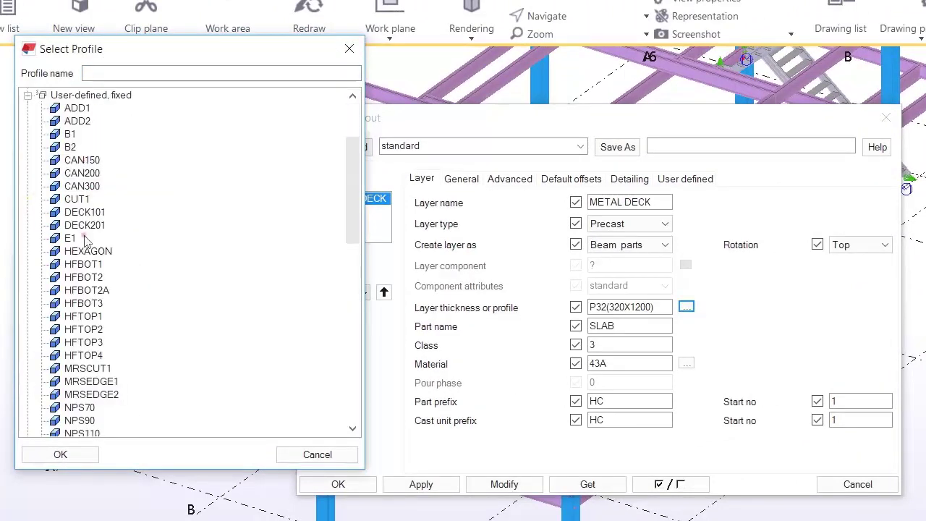
scroll(103, 320, down, 4)
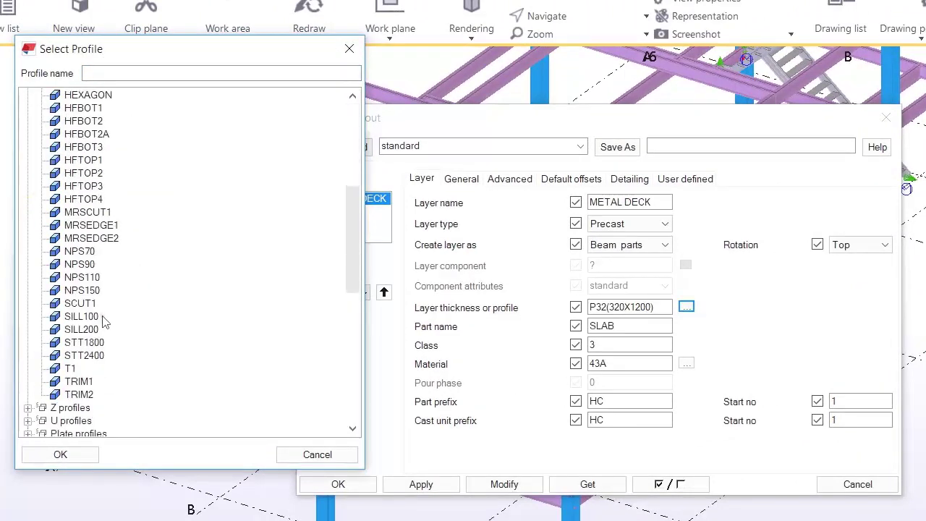
scroll(98, 273, up, 3)
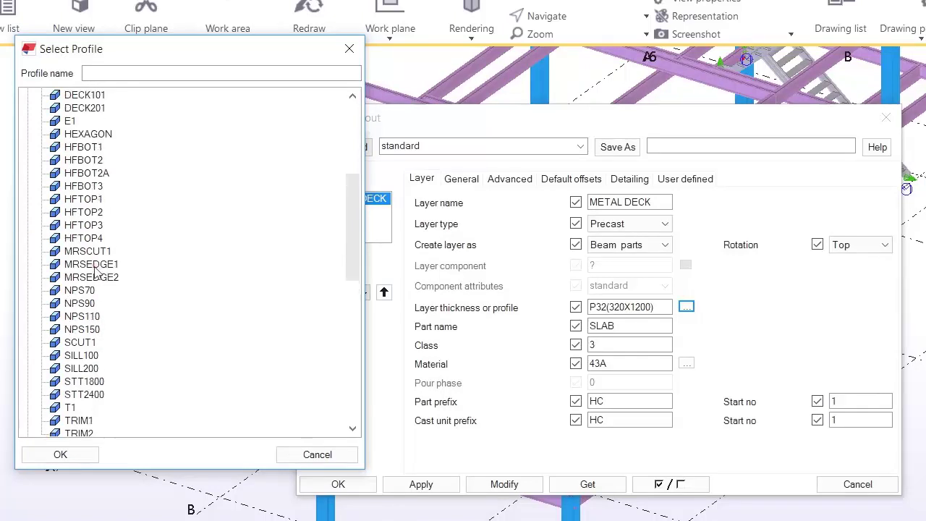
click(87, 175)
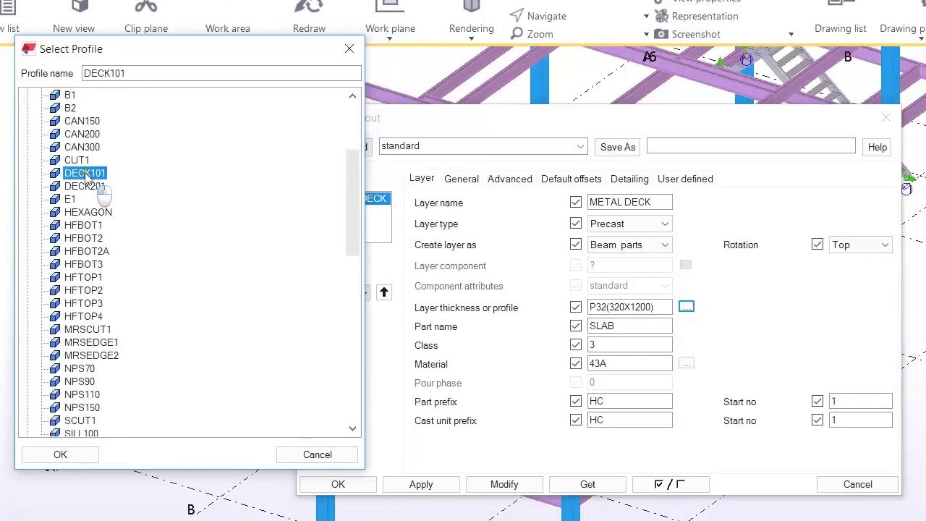
click(75, 454)
click(435, 485)
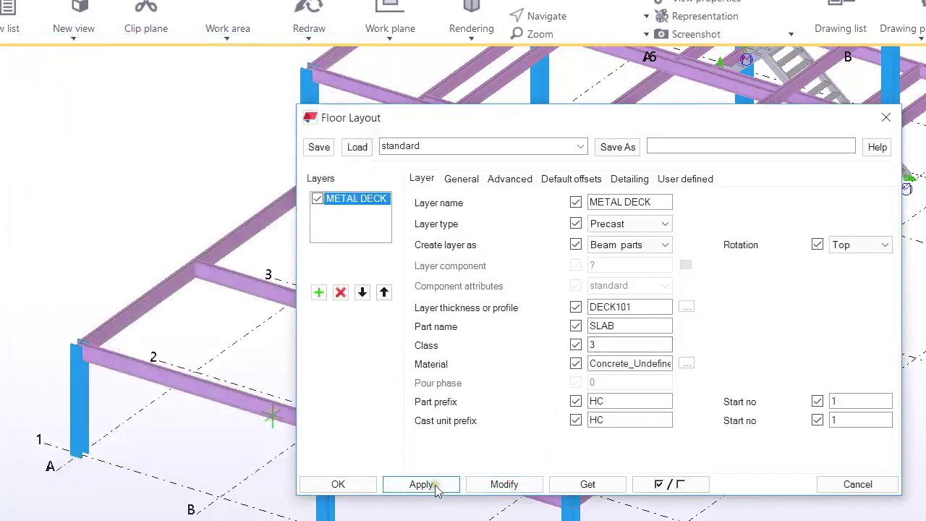
click(362, 485)
- Place the floor by its corner points on the beams of the bay between grid lines 1 and 2, from A to D
click(75, 338)
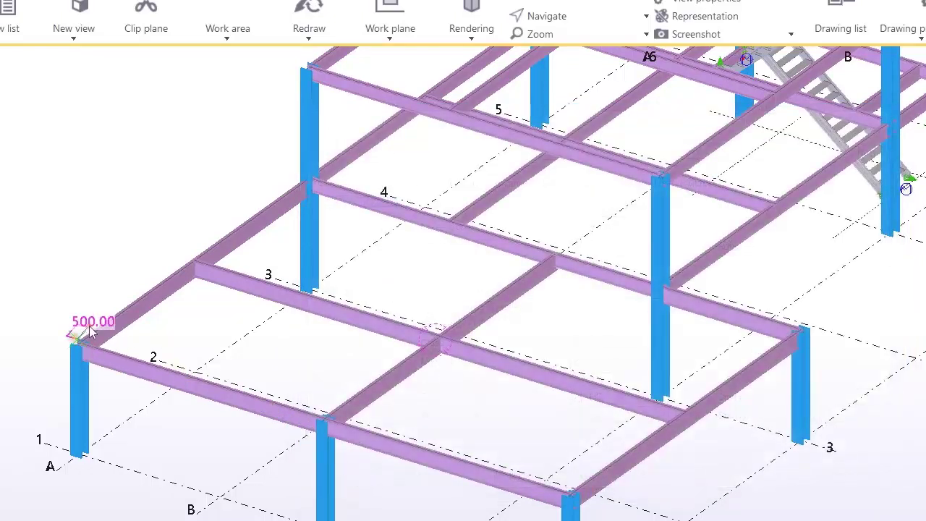
click(194, 260)
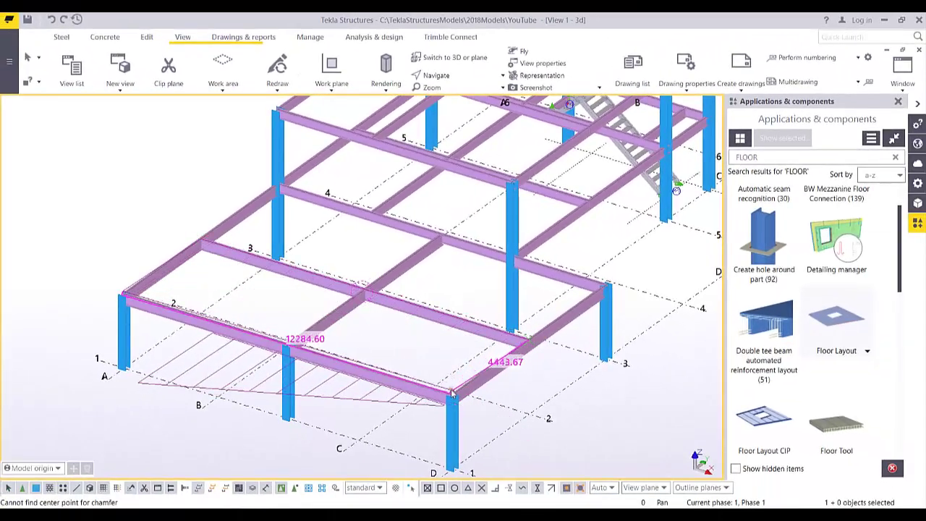
click(453, 396)
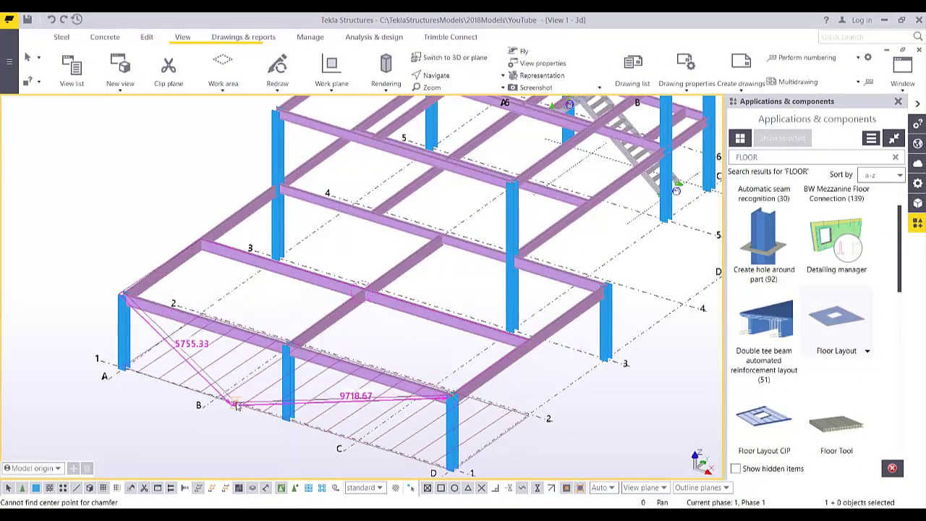
click(300, 349)
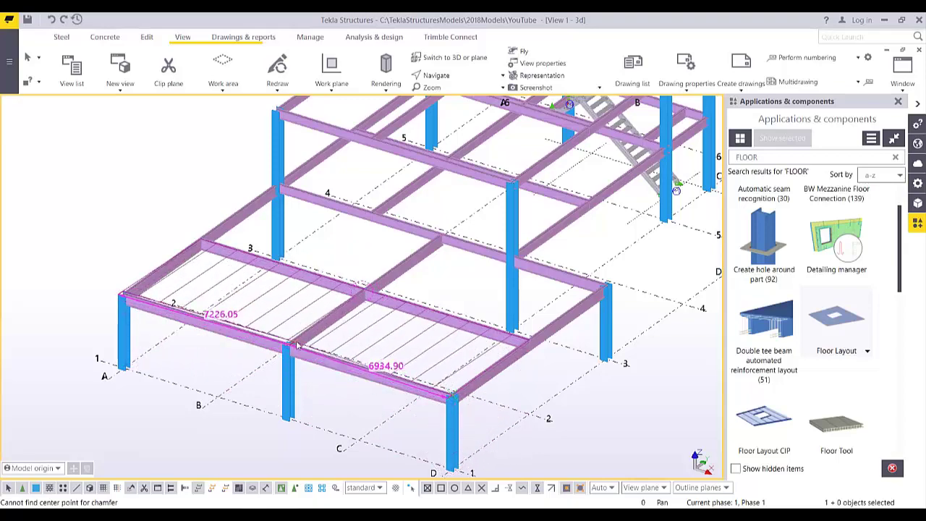
middle_click(301, 349)
right_click(202, 226)
click(212, 232)
- Examine how the deck sits against the edge beams and column, and open the placed floor's component settings
scroll(149, 294, up, 5)
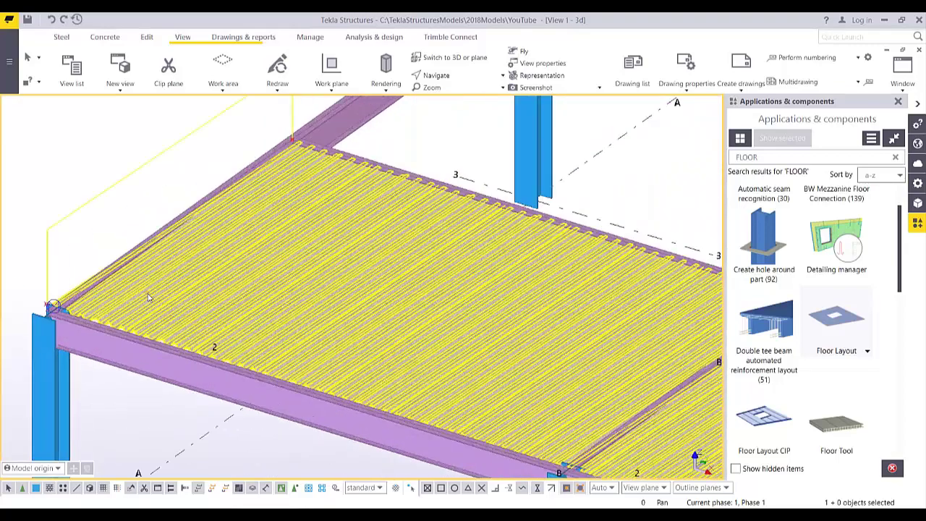
ctrl+middle_drag(126, 319, 303, 266)
scroll(180, 307, up, 2)
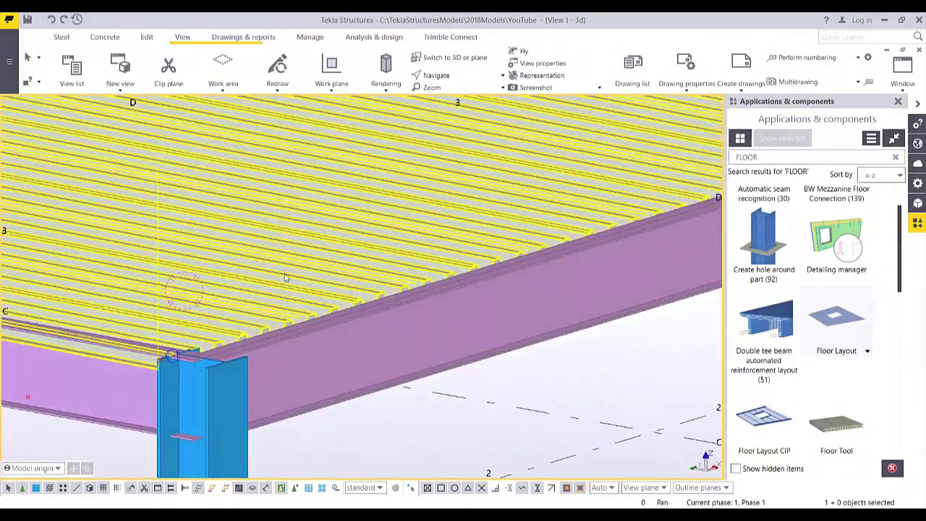
scroll(344, 265, down, 3)
scroll(275, 260, up, 2)
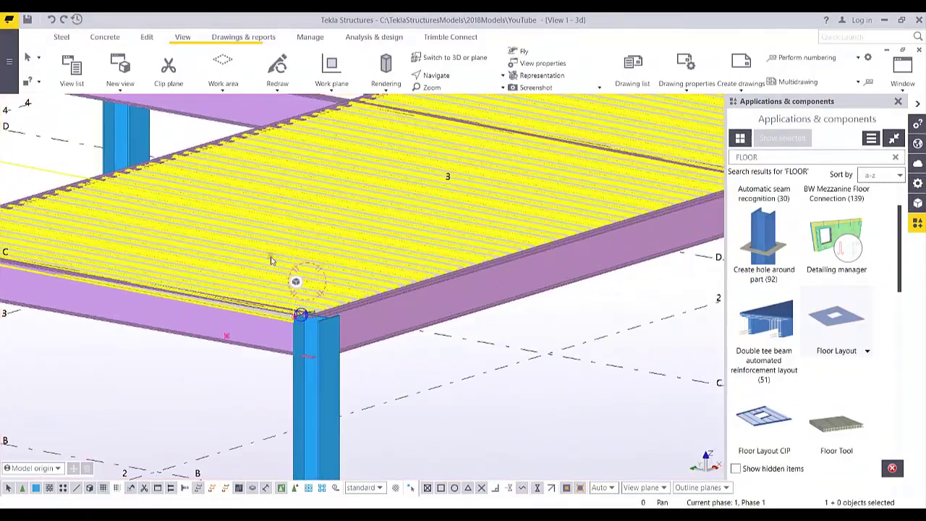
click(296, 280)
click(381, 229)
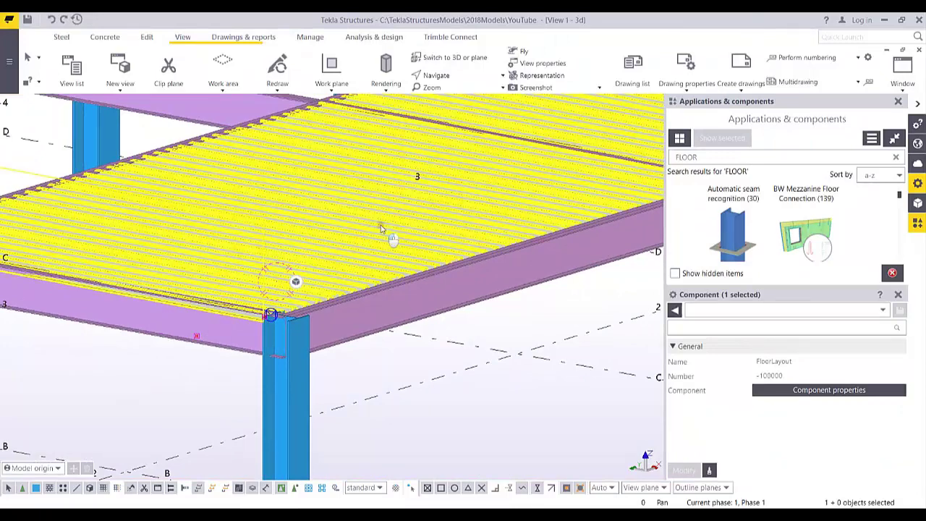
double_click(339, 279)
- Set the floor's depth position above the reference line with an offset of 100 and update the placed floor
drag(466, 145, 614, 122)
click(599, 162)
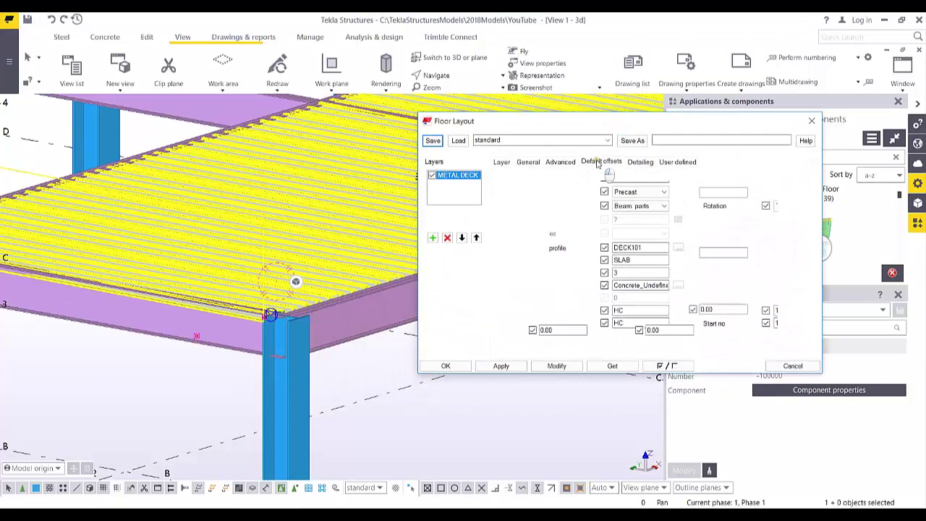
click(563, 161)
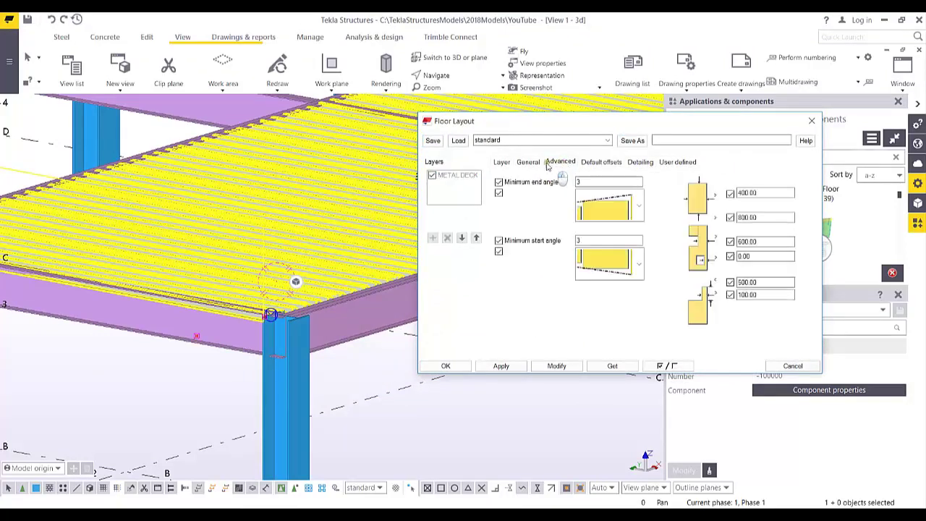
click(535, 164)
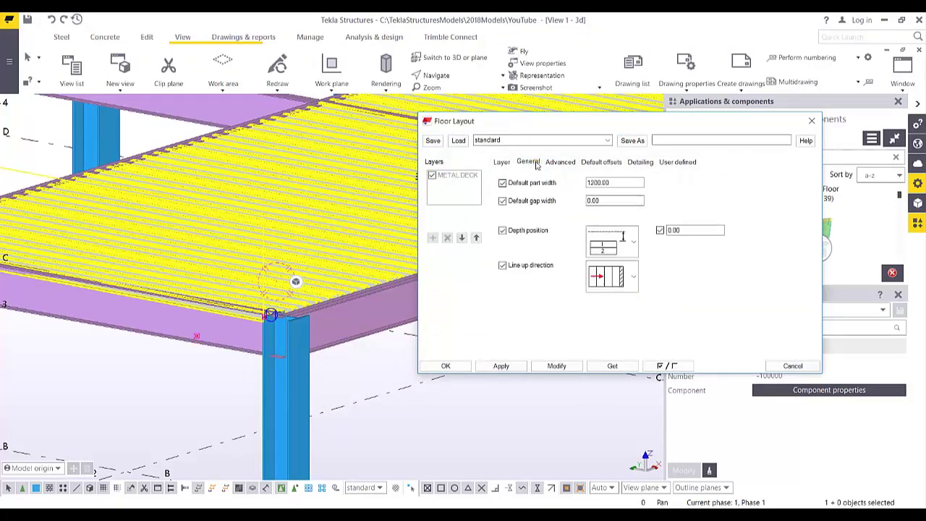
click(611, 242)
click(617, 313)
key(Tab)
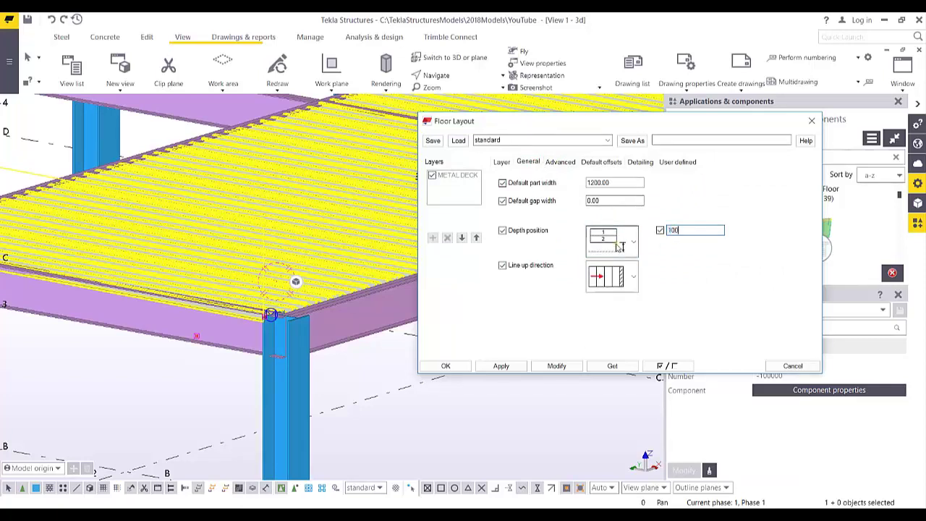
click(557, 366)
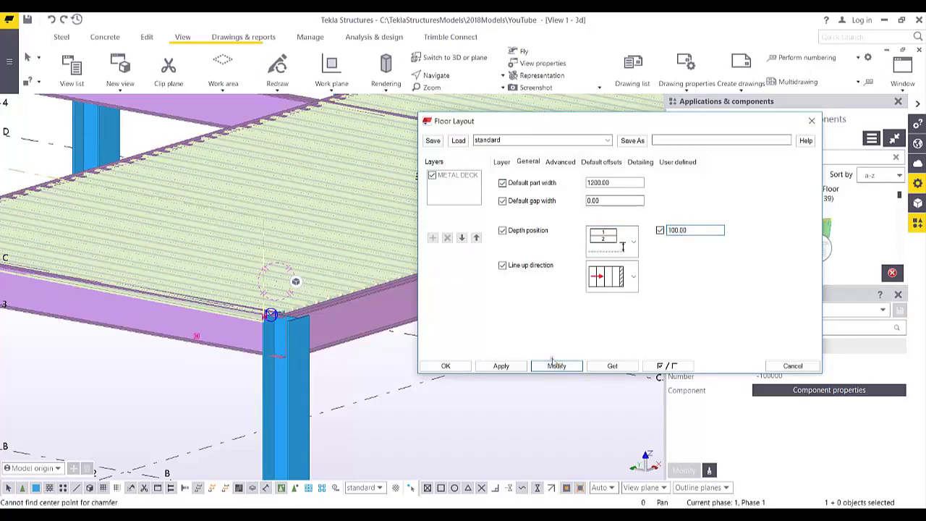
- Examine the deck's ribbed edge and its height relative to the supporting front beam
middle_drag(328, 323, 294, 304)
click(363, 413)
scroll(277, 351, up, 2)
scroll(292, 311, up, 5)
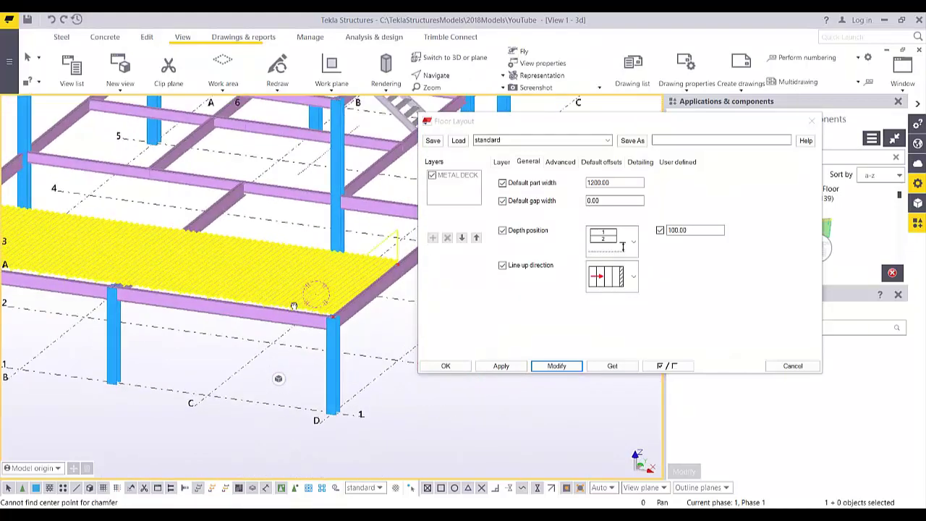
scroll(291, 318, up, 2)
middle_drag(134, 320, 262, 352)
scroll(262, 352, up, 1)
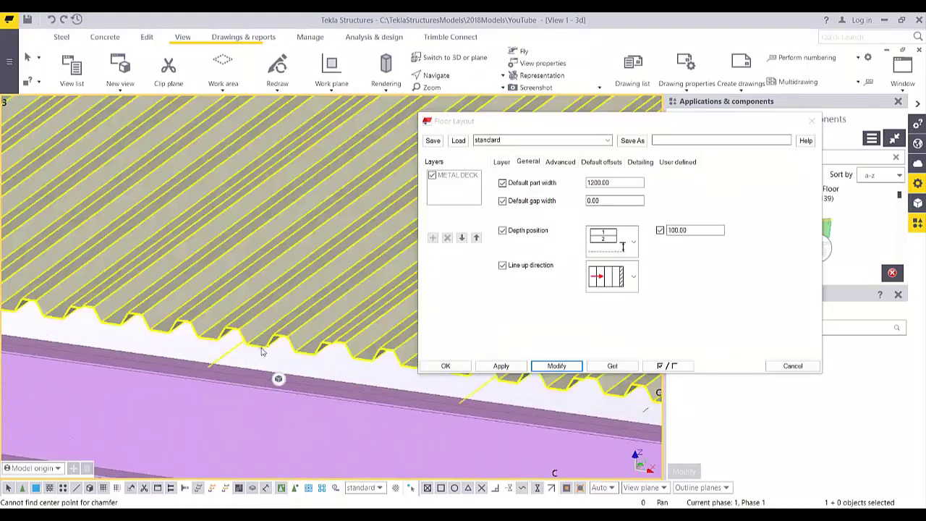
- Try the DECK201 profile on the METAL DECK layer, update the floor and examine the deck's cross section
click(507, 165)
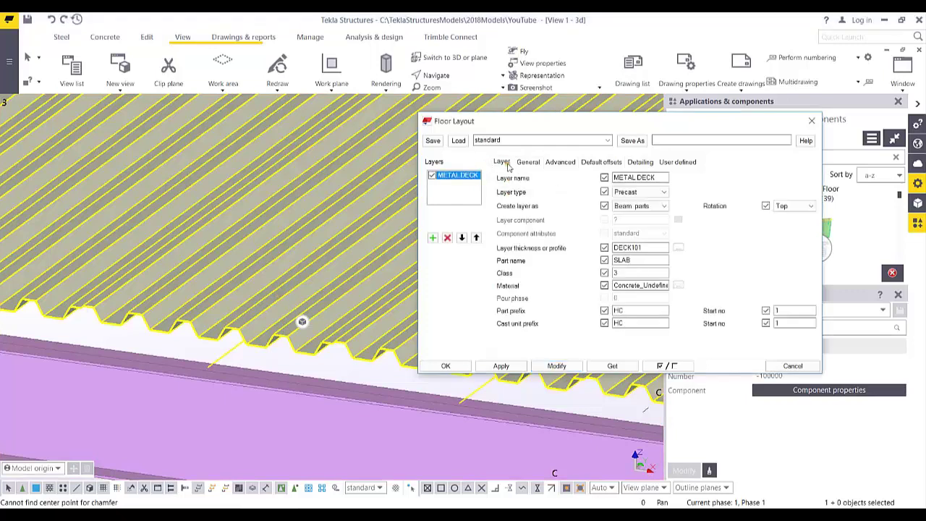
click(678, 248)
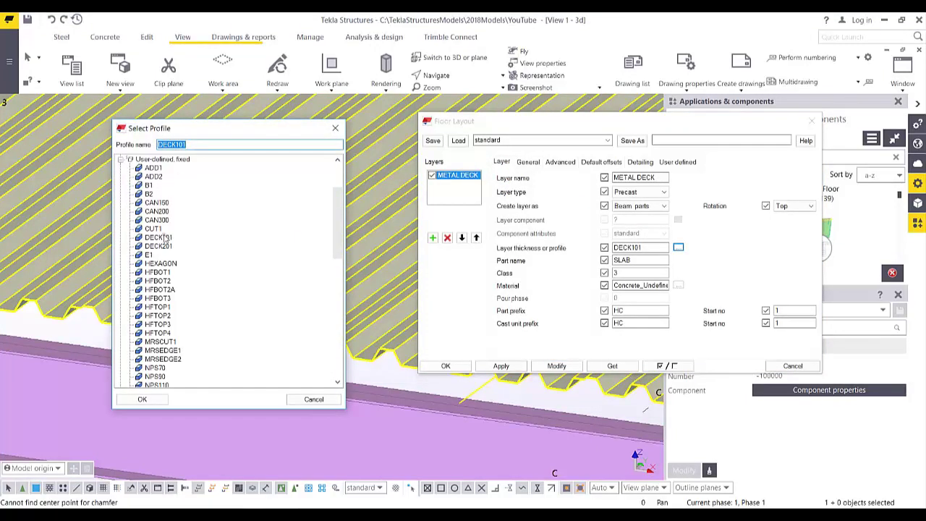
click(163, 247)
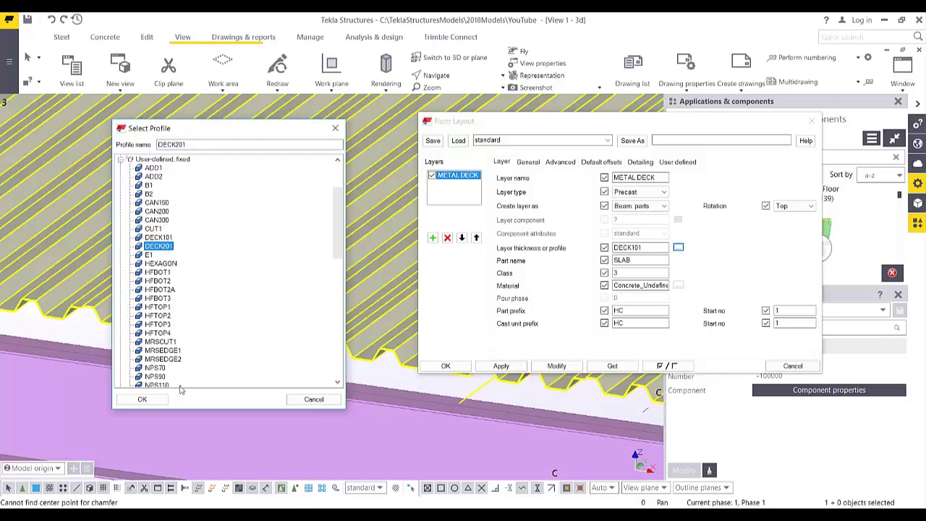
click(143, 400)
click(572, 366)
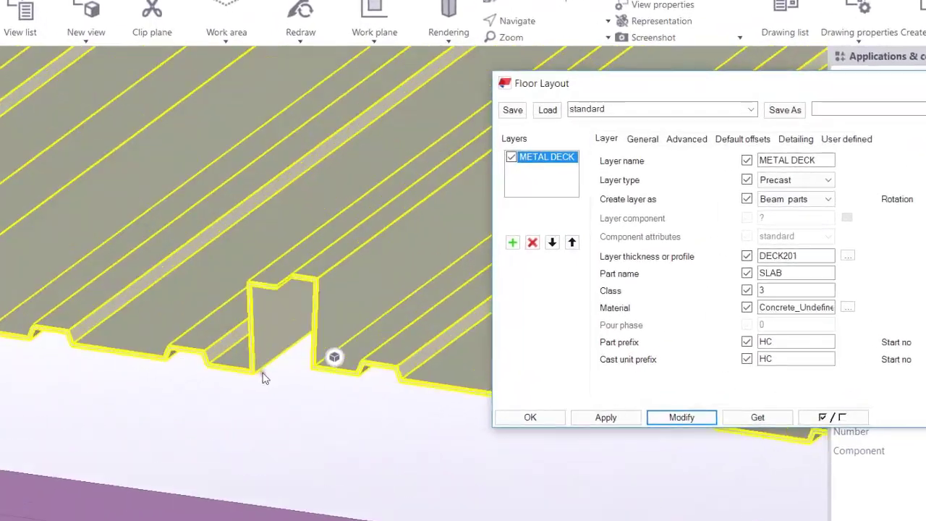
scroll(290, 296, up, 4)
ctrl+middle_drag(300, 264, 382, 248)
scroll(385, 246, down, 8)
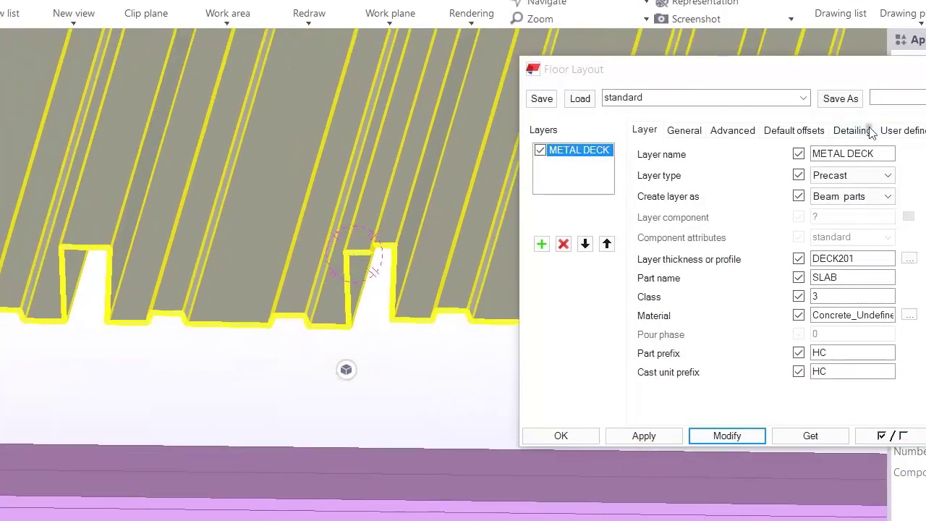
scroll(381, 301, up, 1)
scroll(381, 300, down, 4)
ctrl+middle_drag(382, 300, 366, 359)
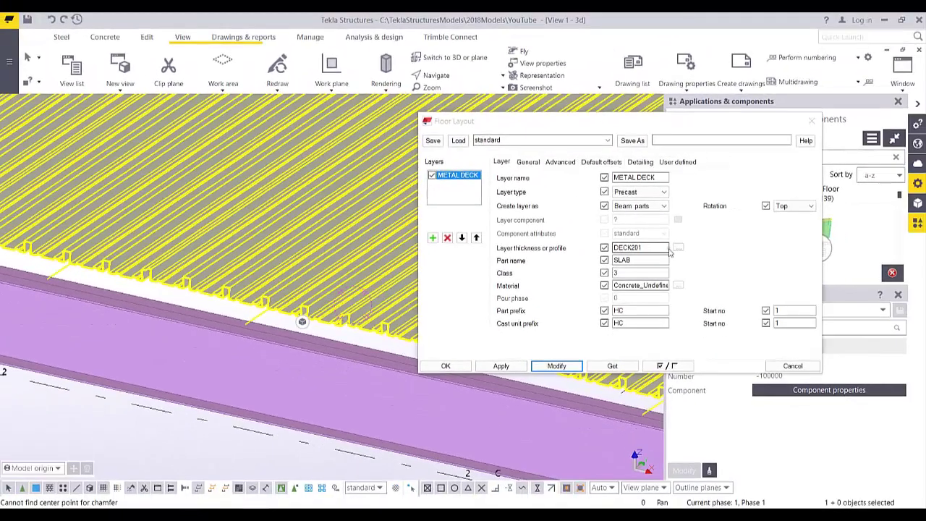
- Change the METAL DECK layer to the user-defined parametric profile DECKR1.2, update the floor and close its settings
click(677, 247)
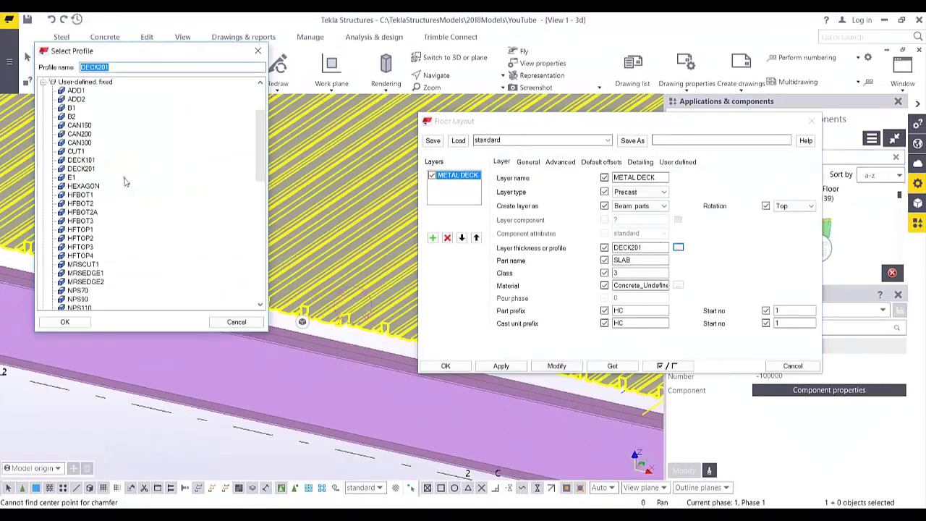
scroll(81, 289, down, 15)
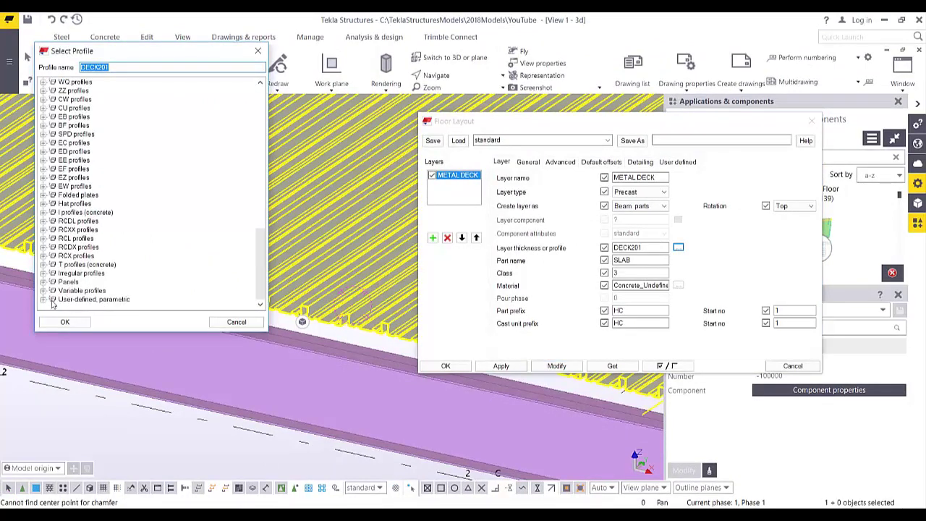
click(45, 300)
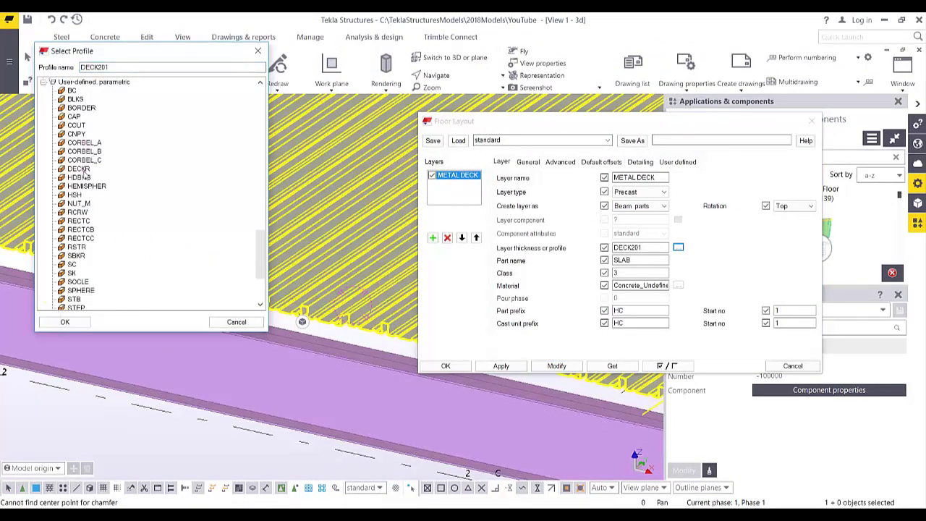
click(67, 322)
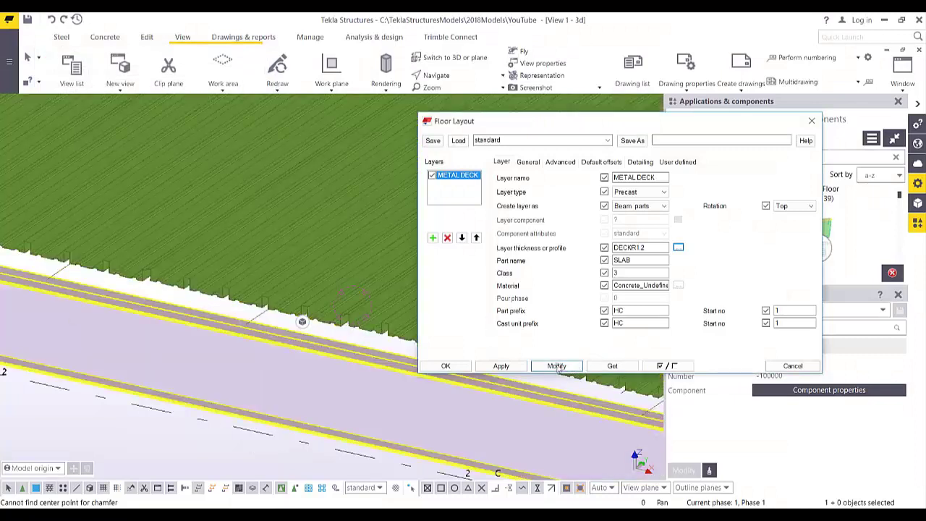
click(556, 366)
scroll(253, 297, down, 3)
ctrl+middle_drag(331, 288, 298, 258)
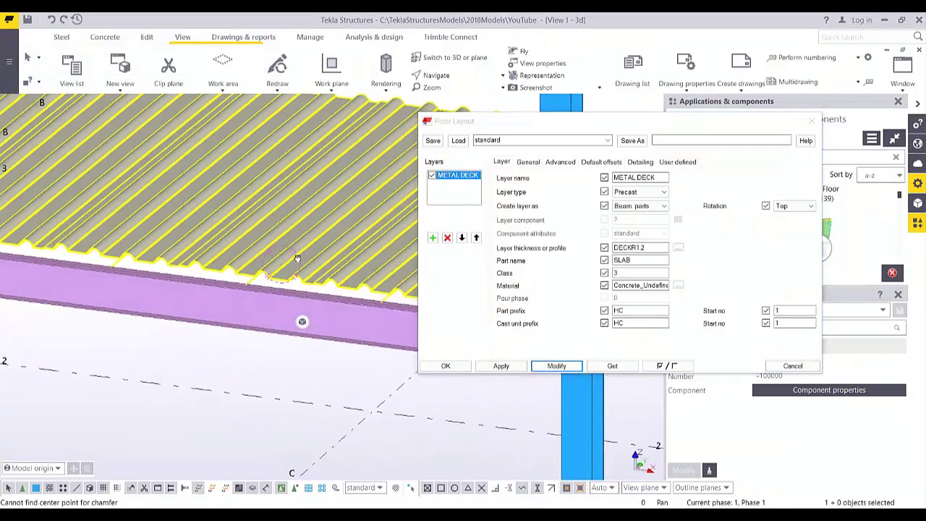
scroll(297, 258, up, 5)
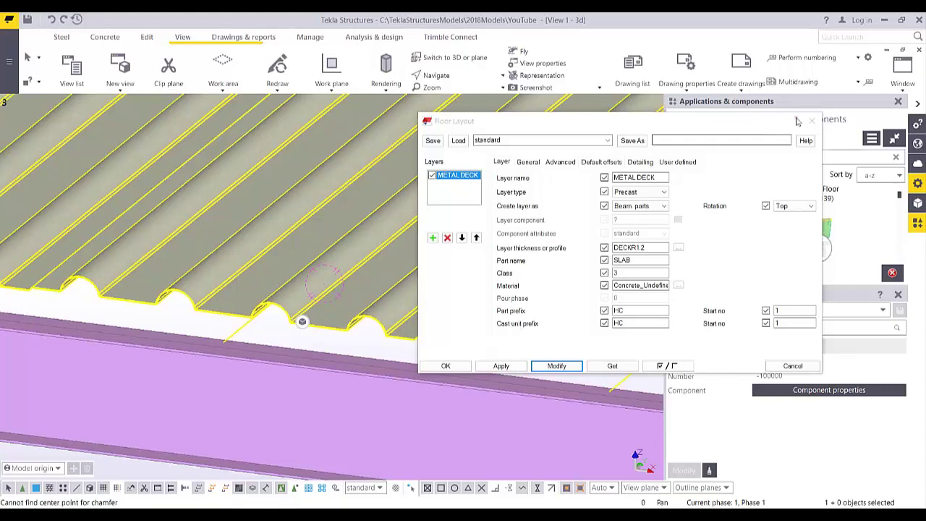
click(810, 121)
scroll(454, 282, down, 5)
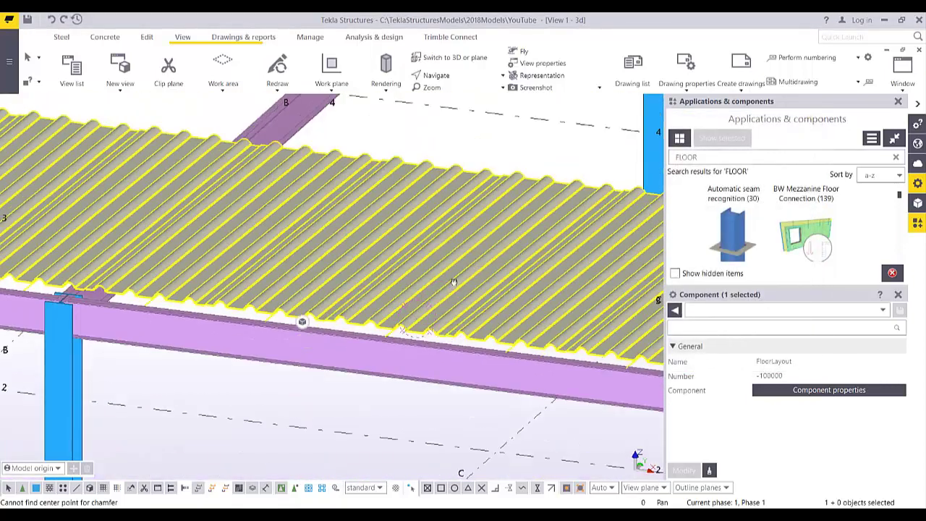
scroll(454, 282, down, 6)
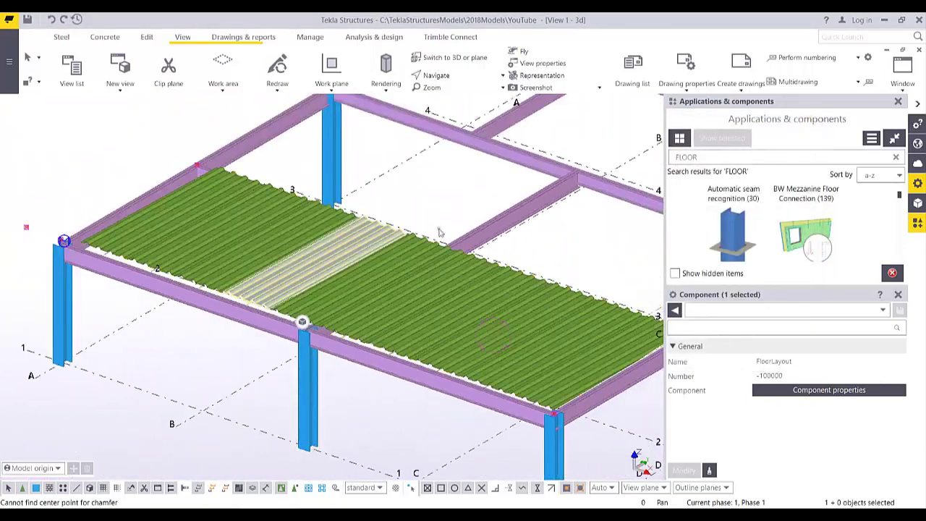